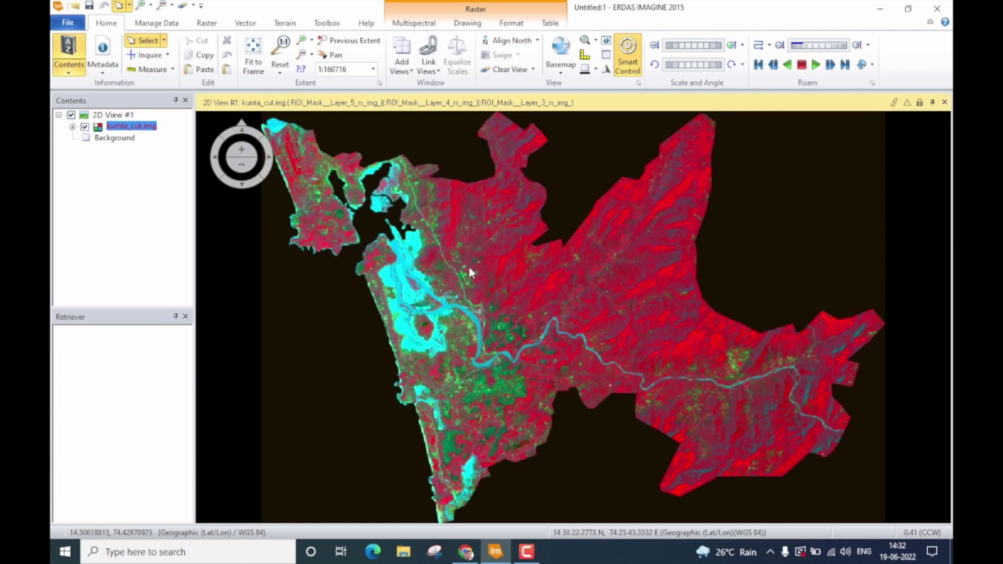
Step: Open the inquire cursor for kumta_cut.img and show its Map coordinates in separate X and Y fields
left_click(135, 60)
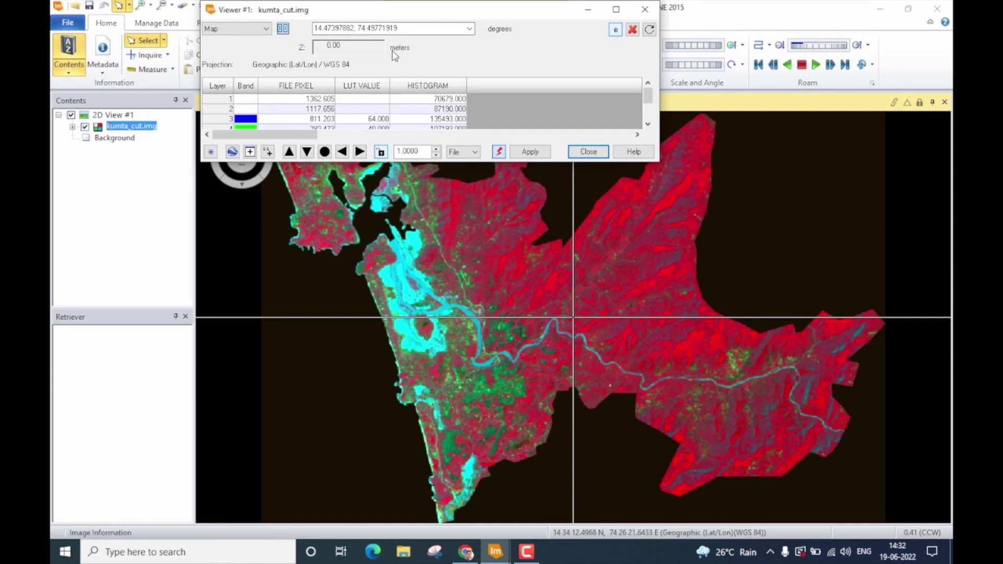
left_click_drag(372, 13, 643, 108)
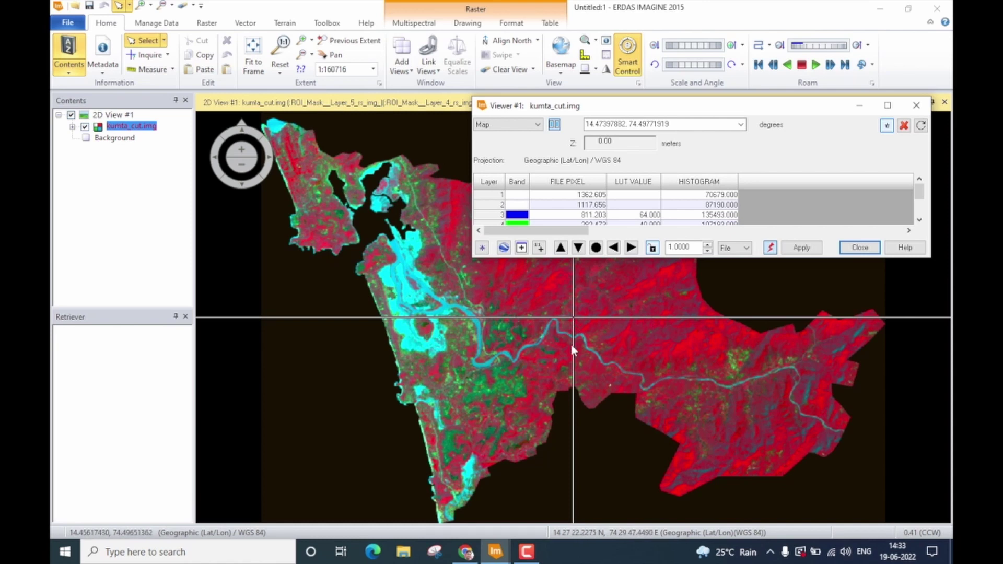
left_click(674, 124)
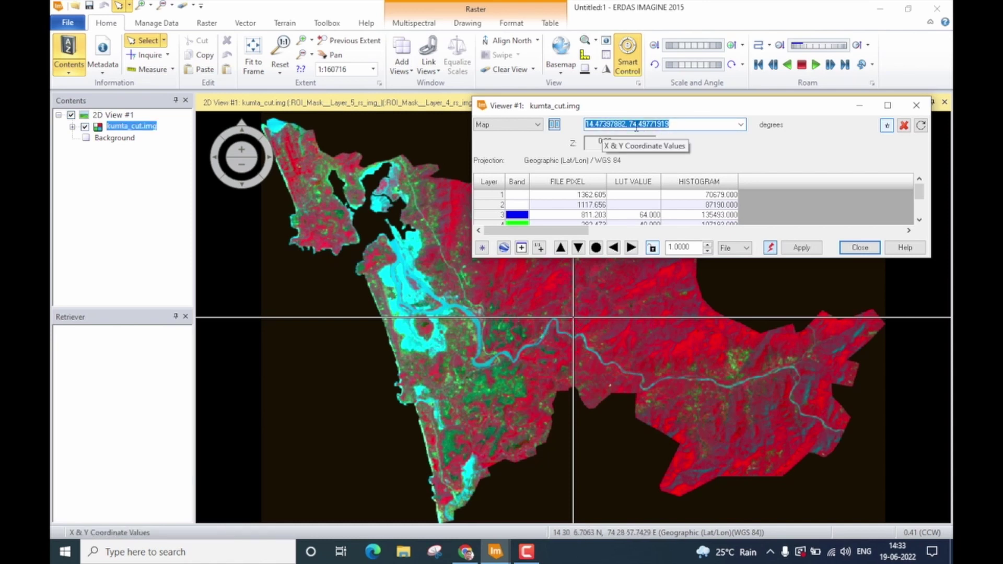
left_click(554, 124)
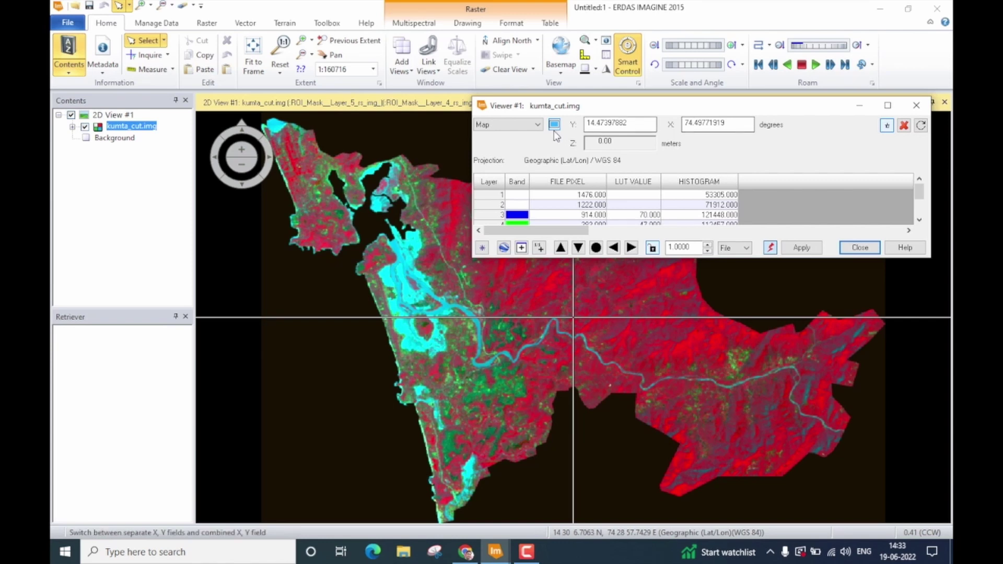
left_click(502, 125)
left_click(504, 138)
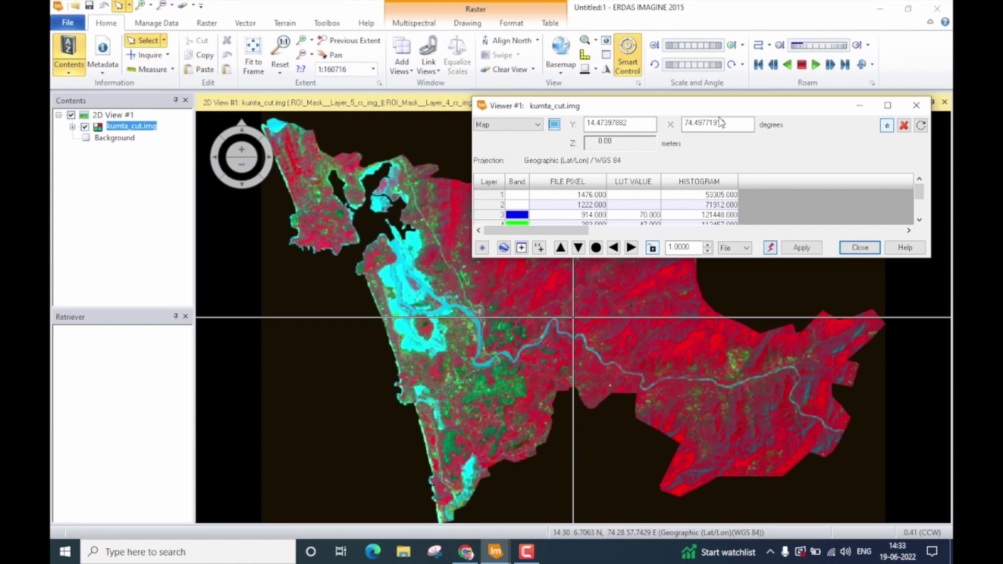
Step: Open the Signature Editor for supervised classification and place its window below the inquire window
left_click(213, 26)
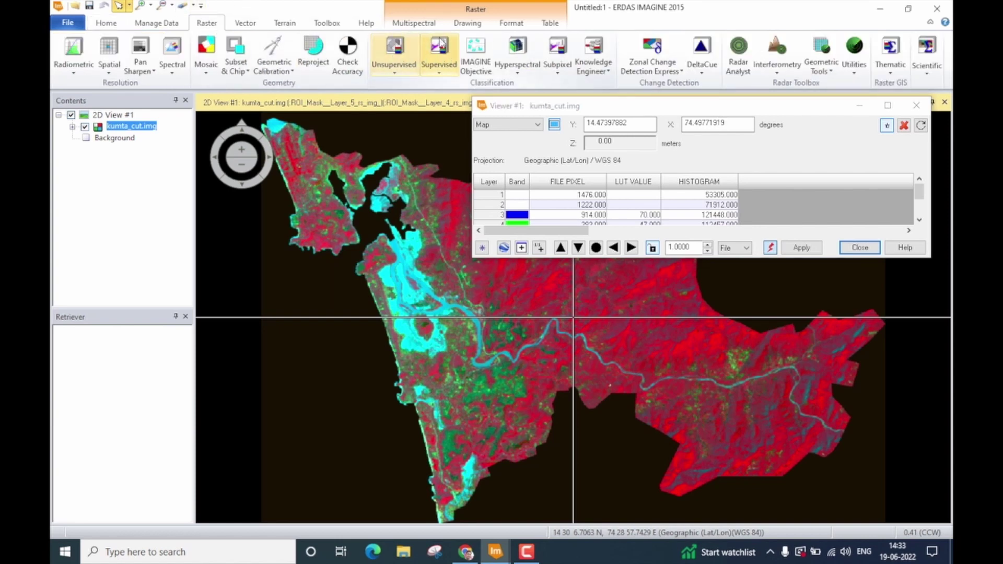
left_click(435, 53)
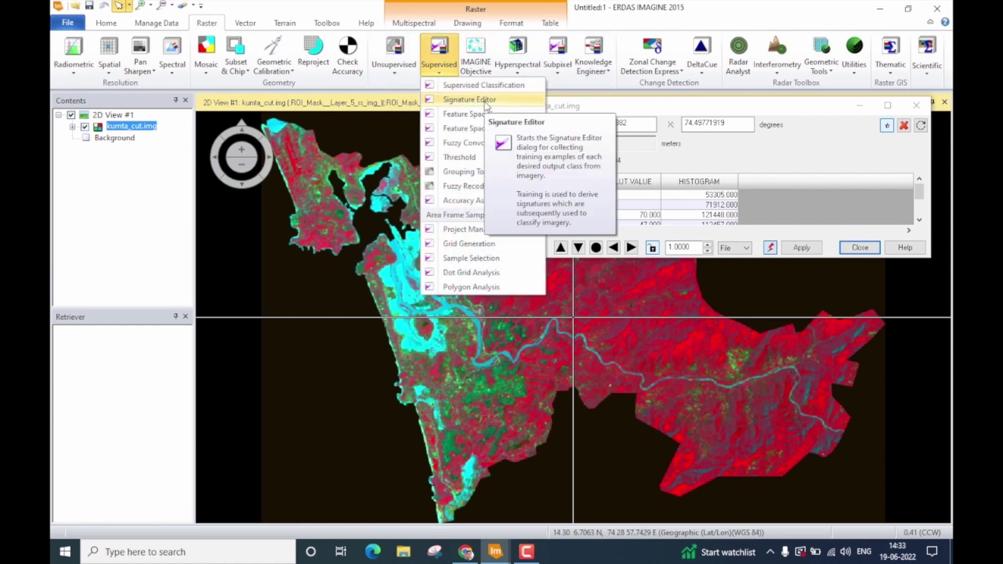
left_click(483, 102)
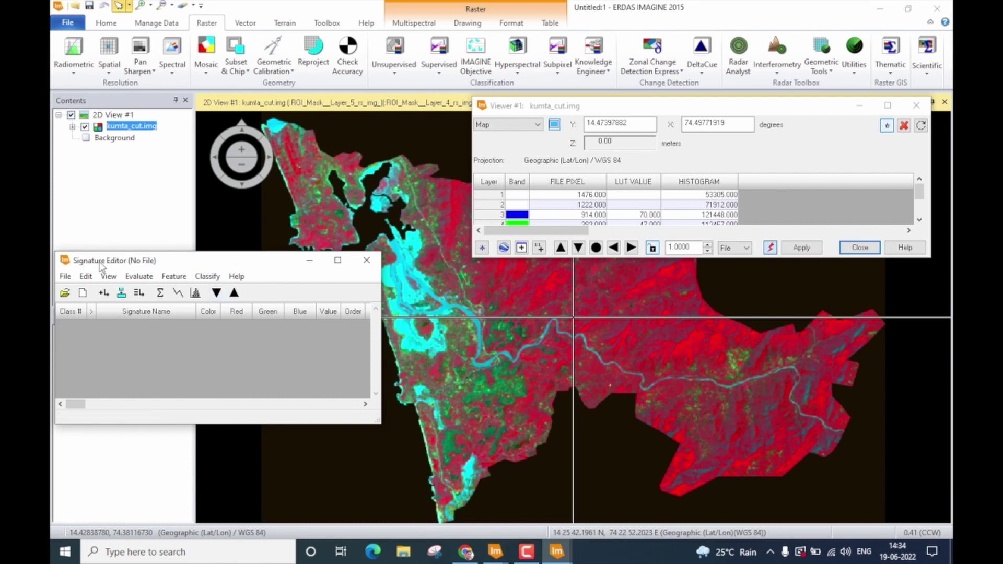
mouse_move(181, 265)
left_mouse_down()
mouse_move(517, 273)
mouse_move(689, 294)
mouse_move(754, 276)
left_mouse_up()
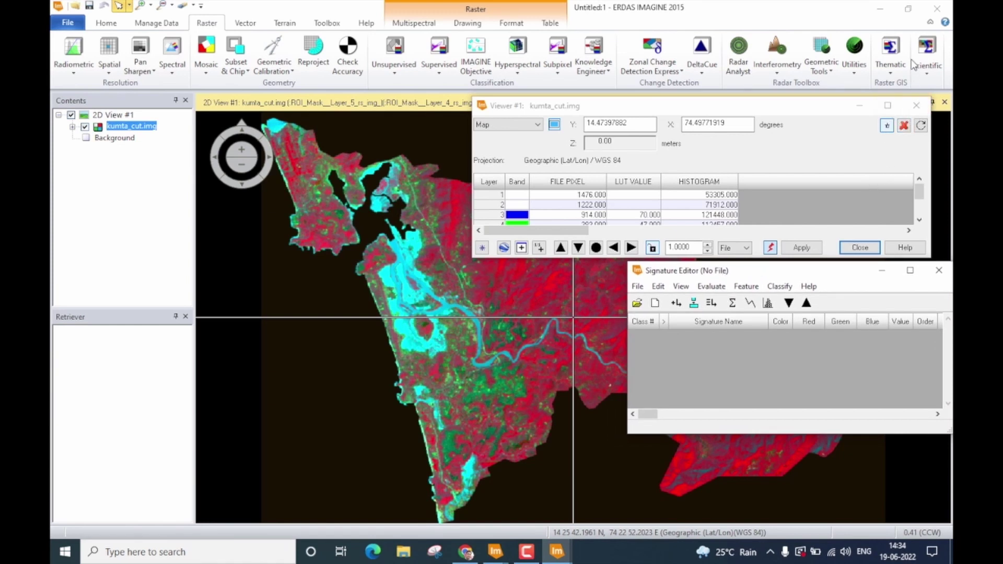
Step: Reduce the main window from full screen so the inquire and Signature Editor windows sit beside the image
left_click(407, 431)
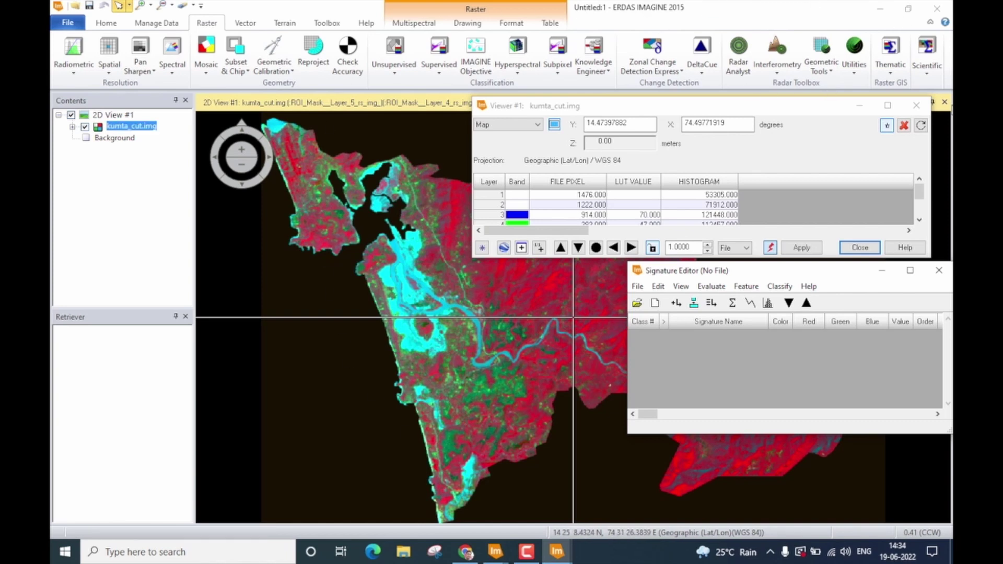
key("super+Down")
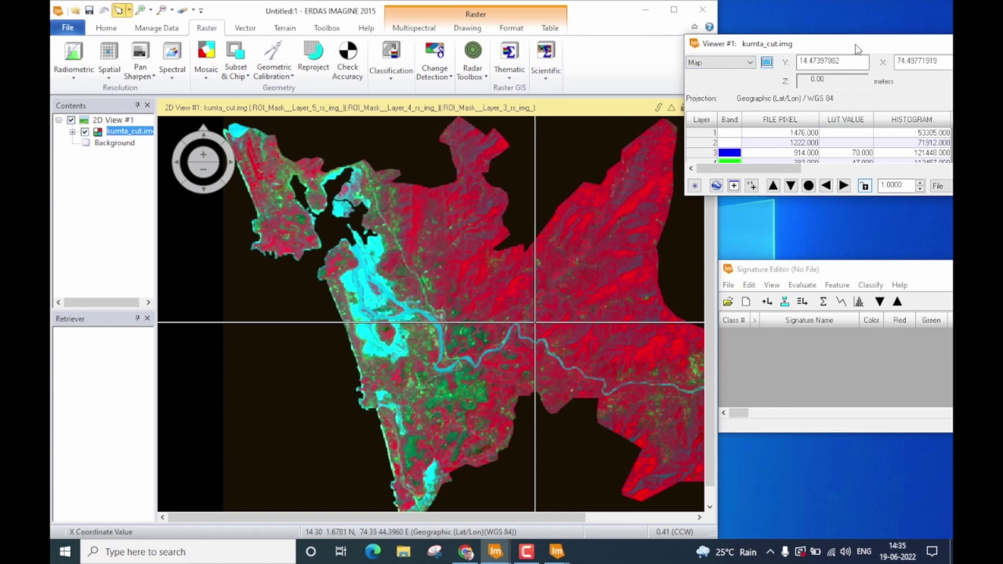
left_click_drag(880, 44, 877, 45)
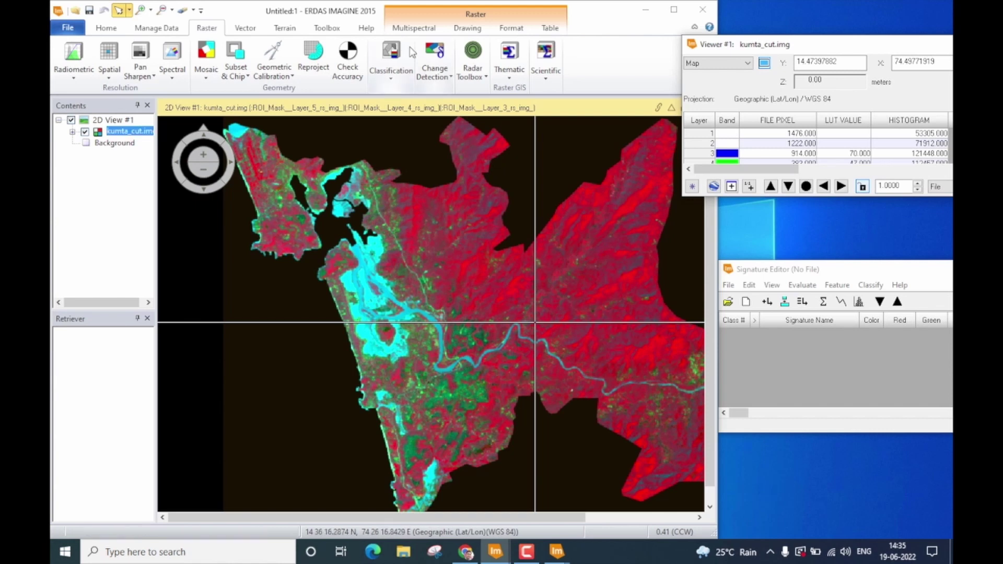
Step: Move the inquire crosshair onto the cyan water area between the coastal strip and the red island
left_click(468, 29)
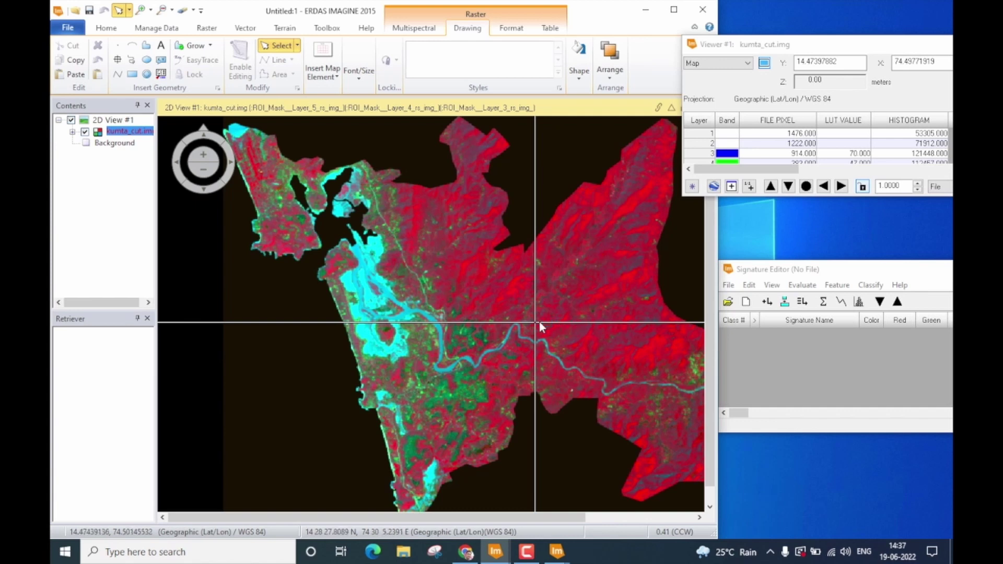
left_click_drag(535, 322, 367, 330)
scroll(368, 331, "up", 6)
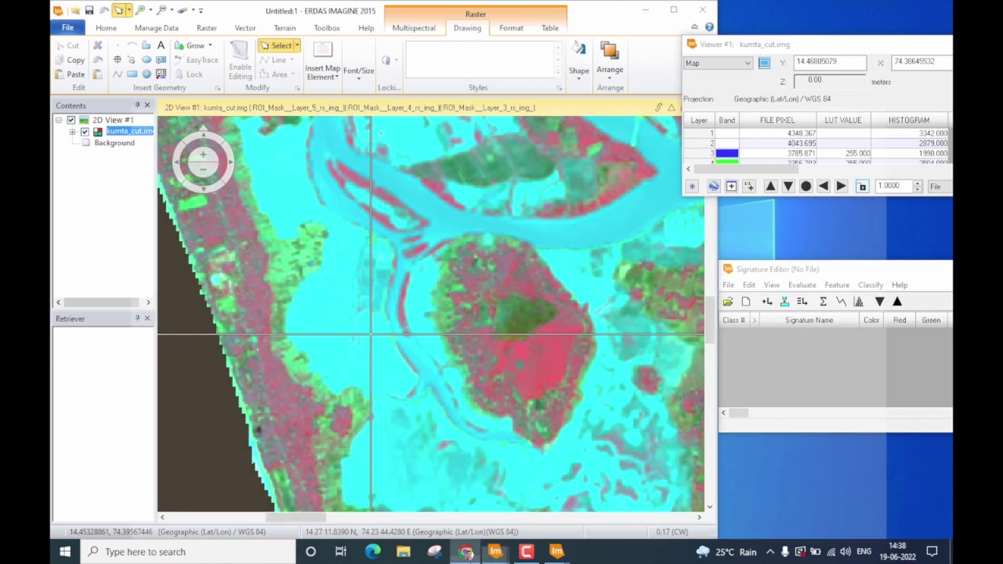
Step: View the Wikimapia satellite map in Chrome, and return to ERDAS IMAGINE
left_click(465, 551)
left_click(156, 11)
left_click(270, 13)
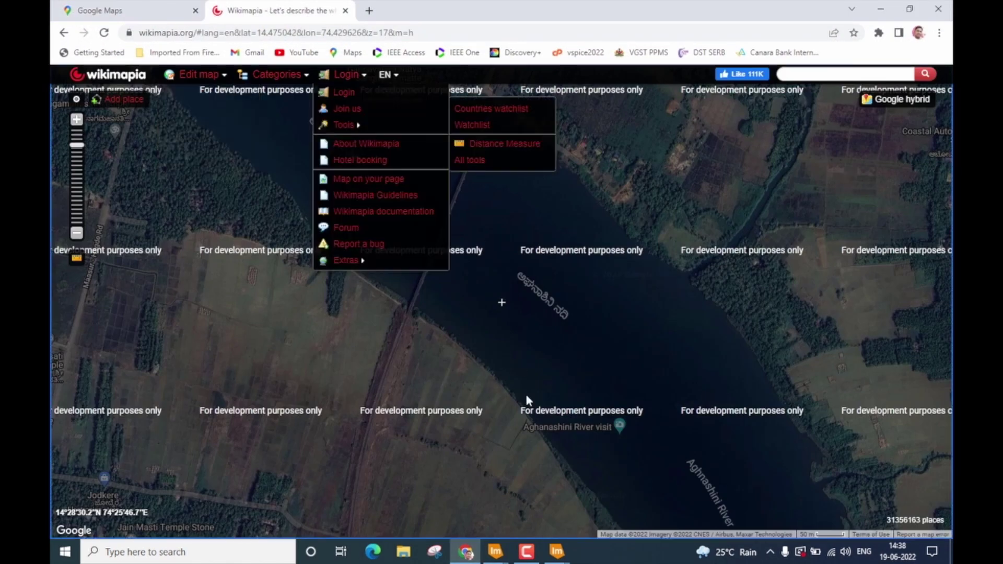
left_click(467, 553)
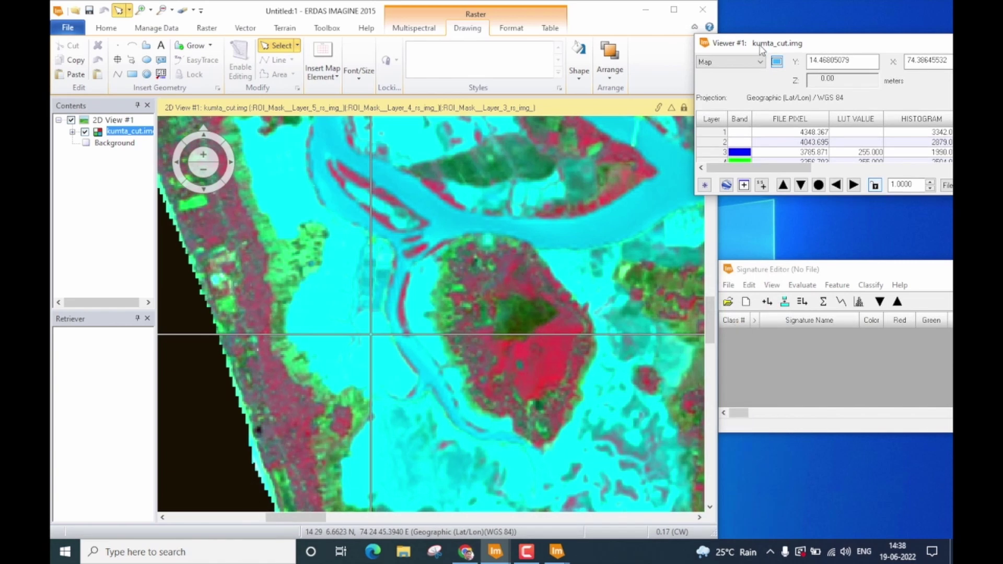
Step: Copy the crosshair's Y coordinate, 14.46805079, from the inquire window
left_click_drag(786, 48, 752, 47)
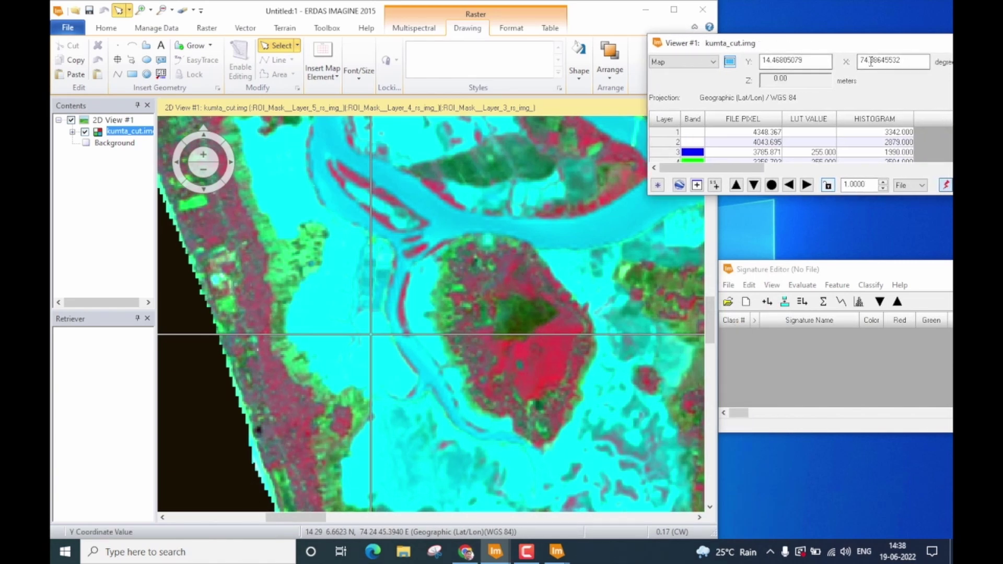
scroll(368, 337, "up", 6)
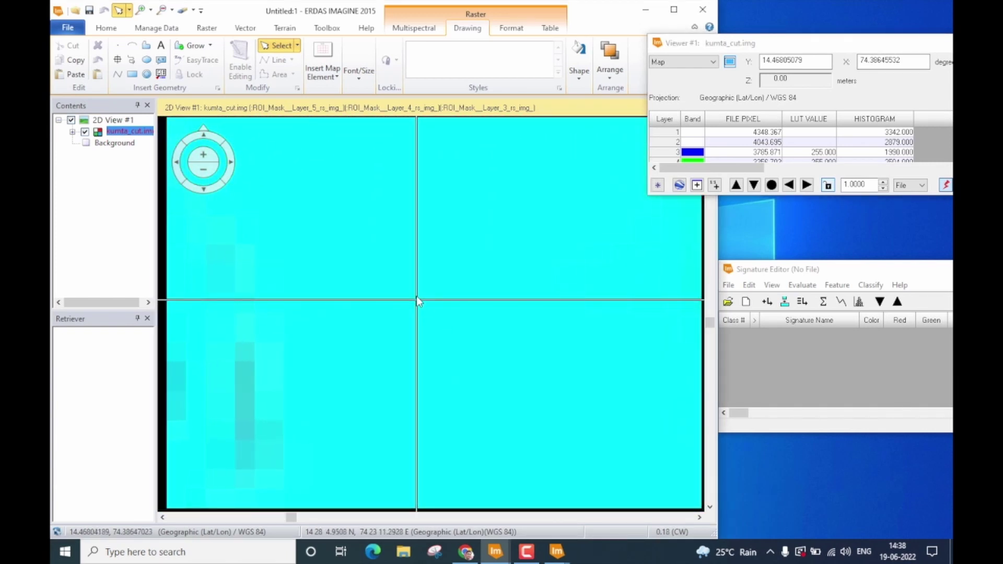
scroll(420, 298, "up", 1)
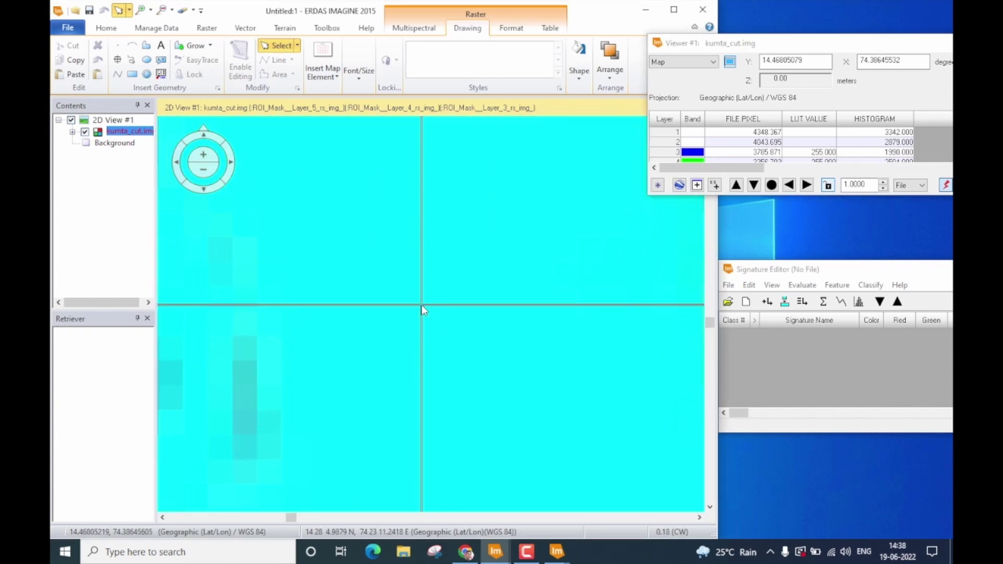
left_click_drag(820, 61, 756, 62)
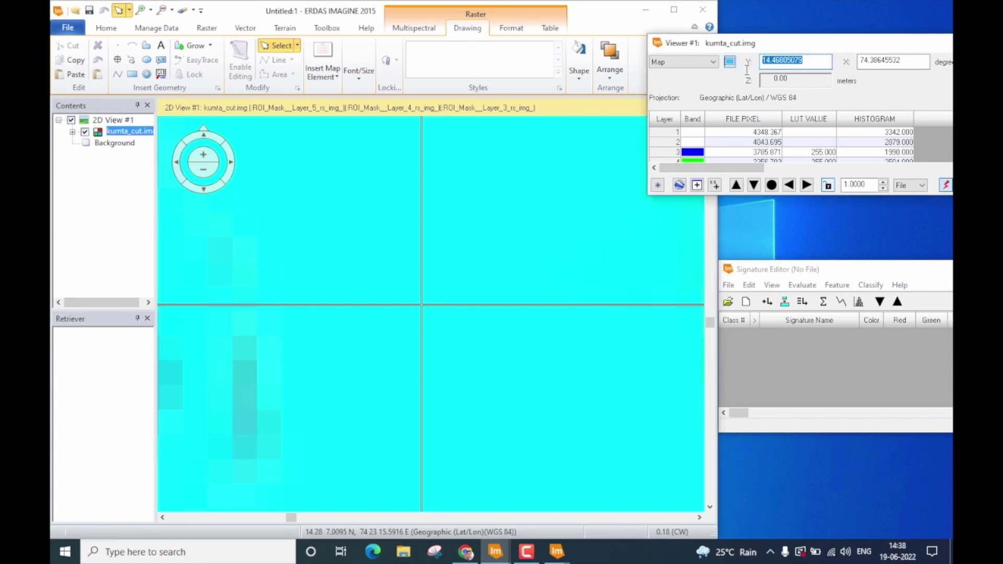
right_click(774, 63)
left_click(807, 99)
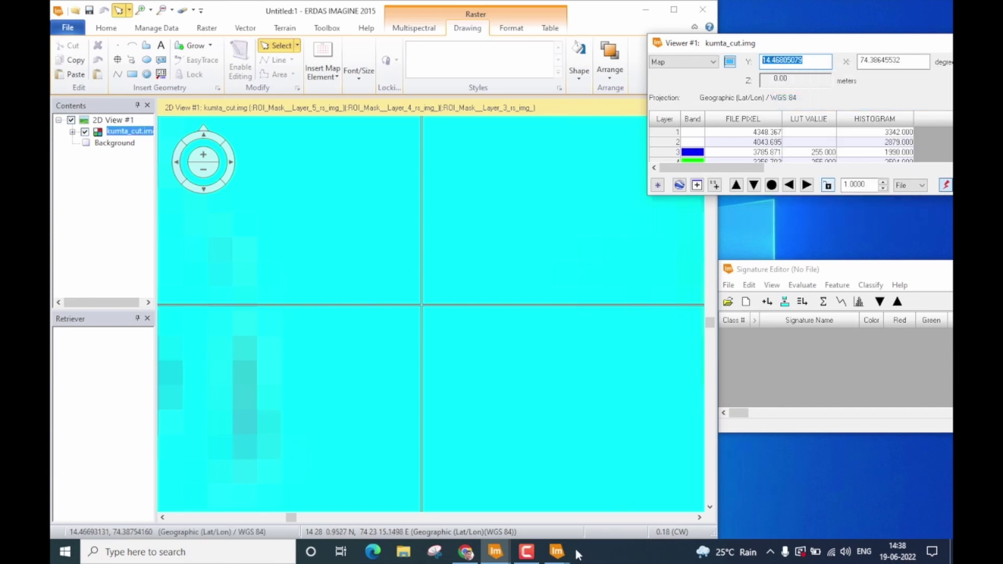
Step: Switch to Wikimapia in Chrome and replace the latitude in its URL with 14.46805079
left_click(474, 556)
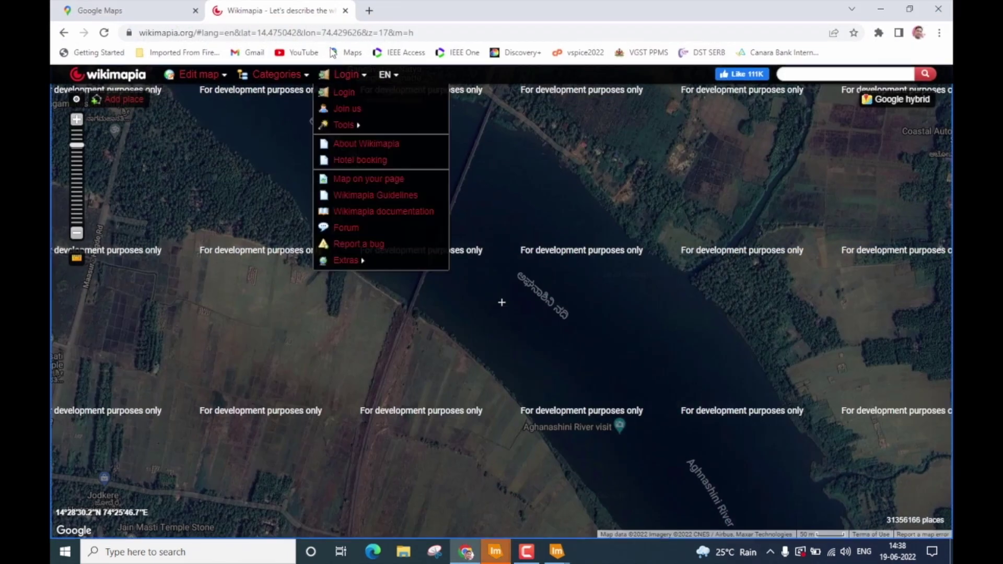
double_click(304, 34)
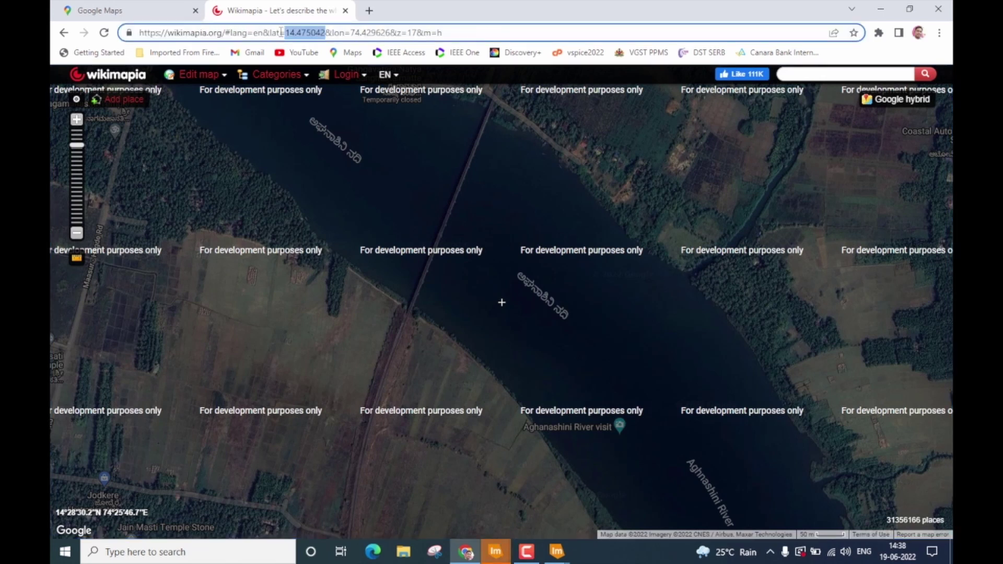
right_click(304, 35)
left_click(327, 134)
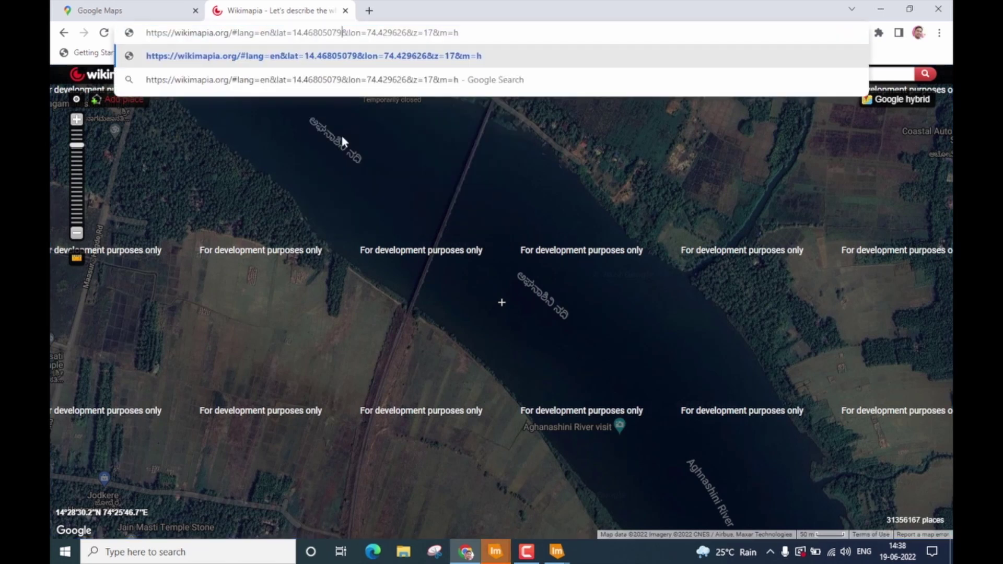
Step: Switch back to ERDAS IMAGINE and copy the crosshair's X coordinate, 74.38650926, from the inquire window
left_click(496, 551)
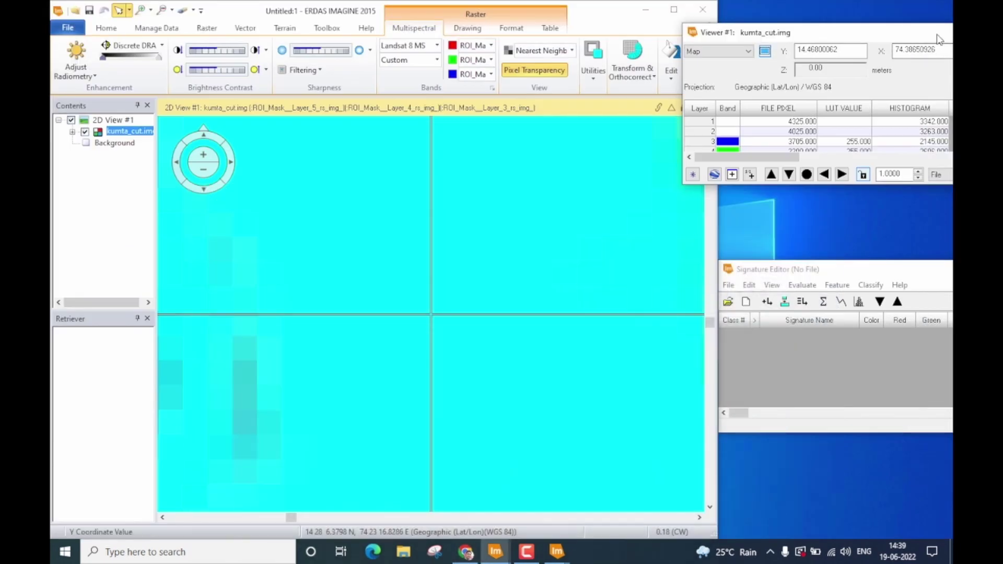
double_click(920, 52)
right_click(921, 52)
left_click(818, 90)
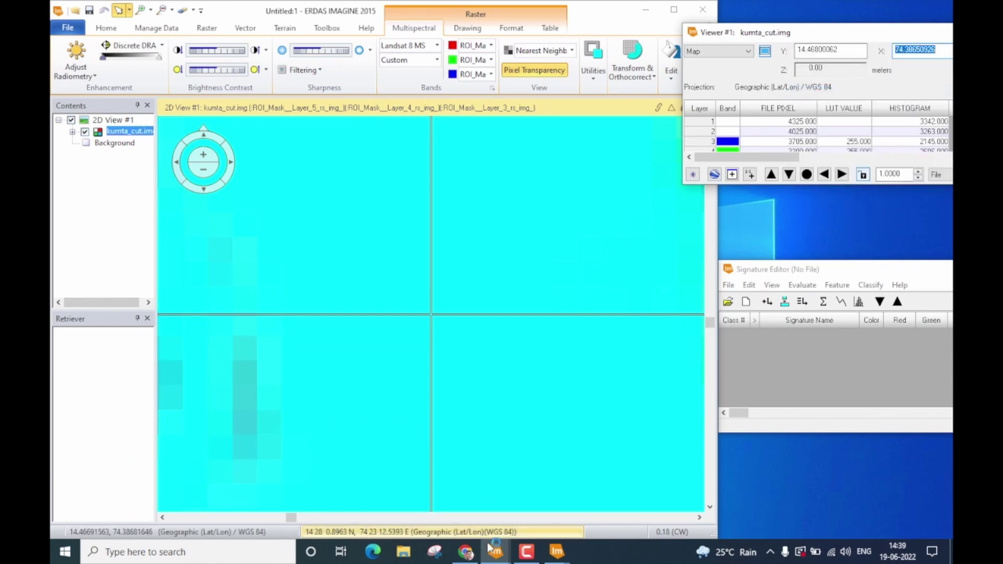
Step: Switch to Wikimapia in Chrome, set the longitude in the URL to 74.38650926 and load that location
left_click(465, 552)
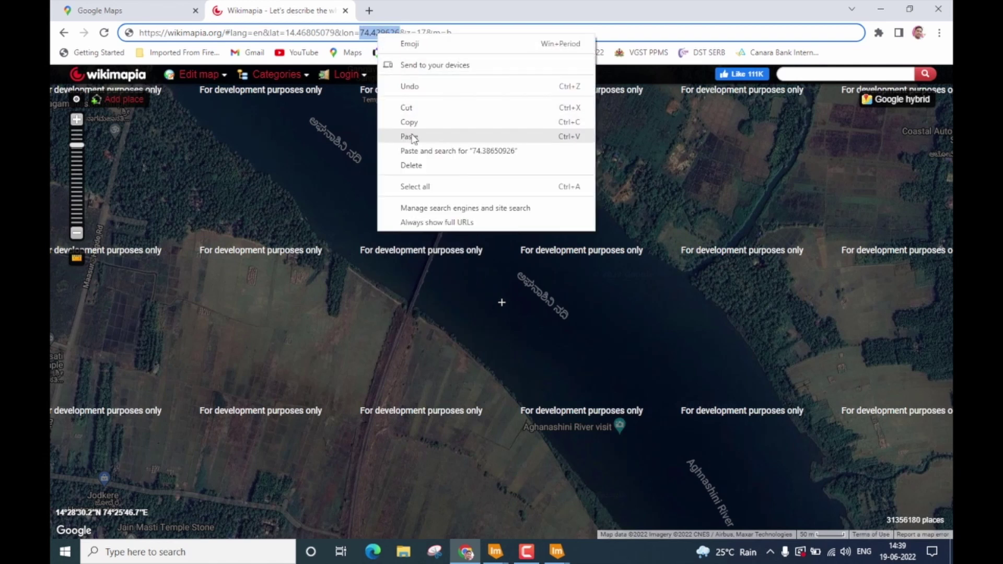
left_click(411, 136)
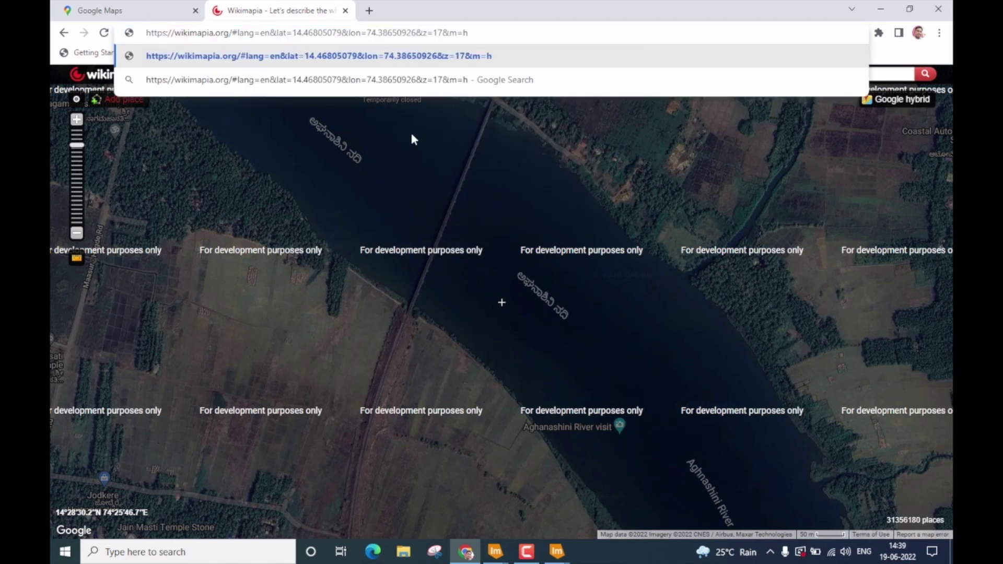
key("Return")
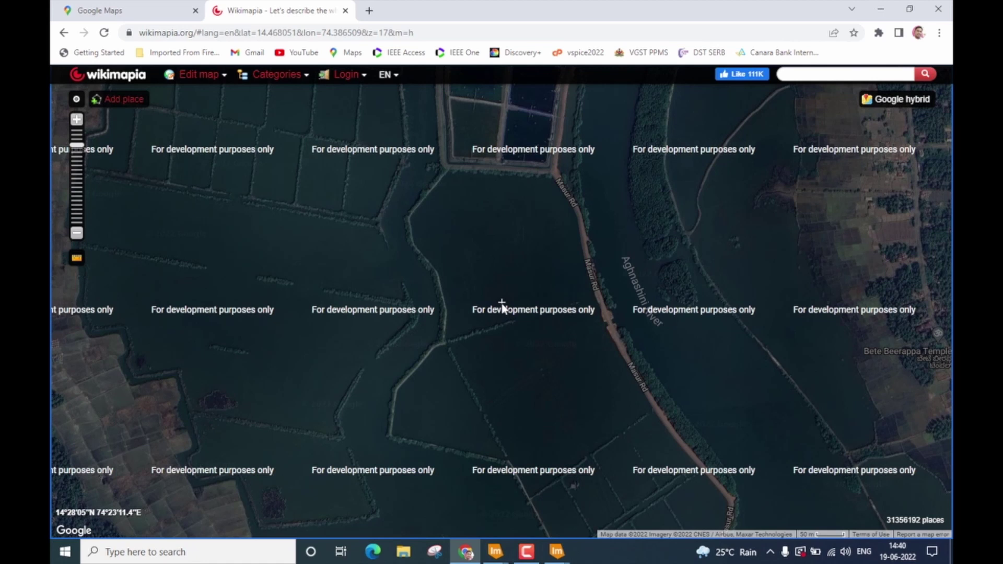
Step: Examine the land cover around the located point on the Wikimapia satellite map at several scales
left_click(76, 234)
left_click(77, 235)
left_click(76, 235)
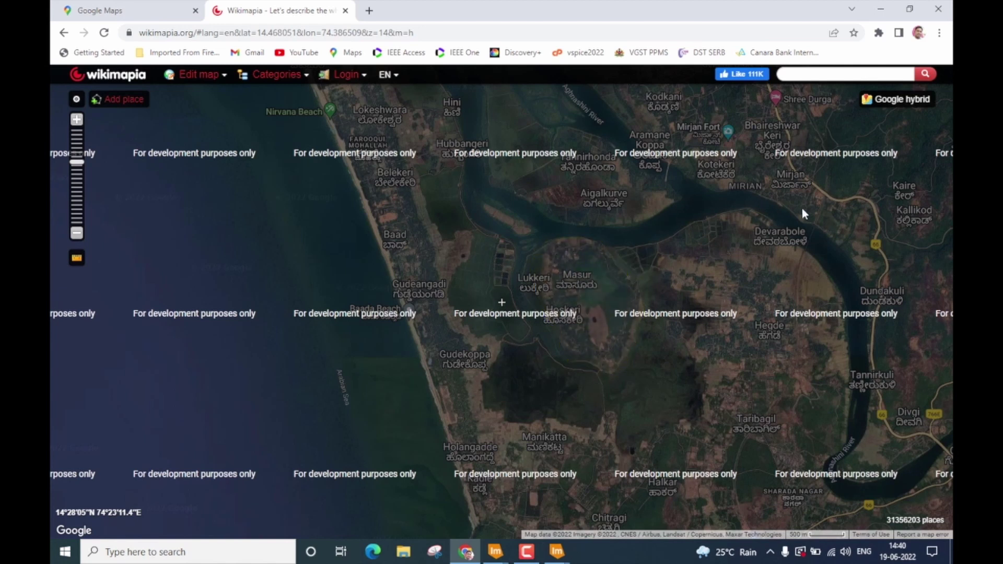
mouse_move(76, 135)
left_click(77, 121)
left_click(77, 121)
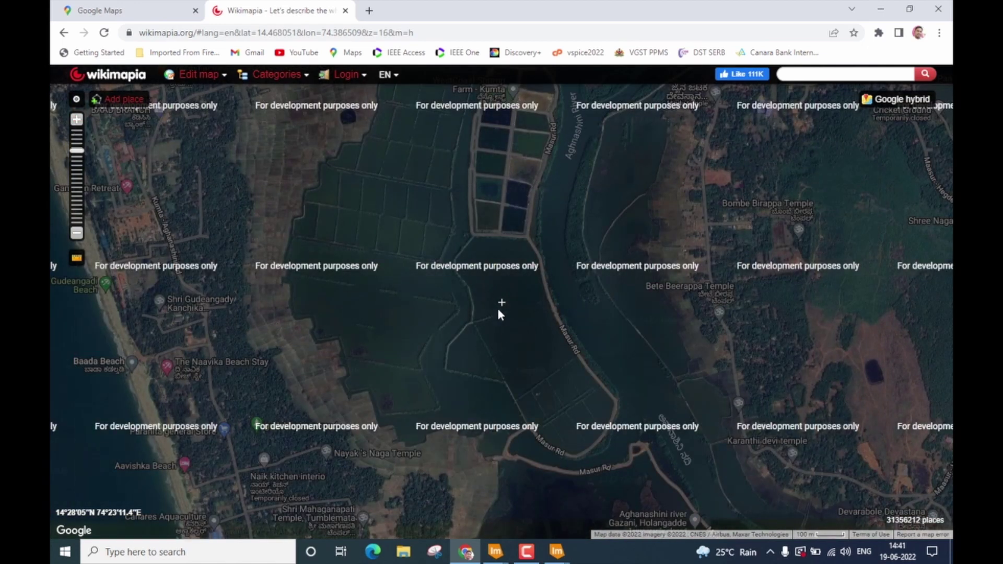
Step: Return to ERDAS IMAGINE and inspect the image around the crosshair for comparison with the satellite map
mouse_move(502, 556)
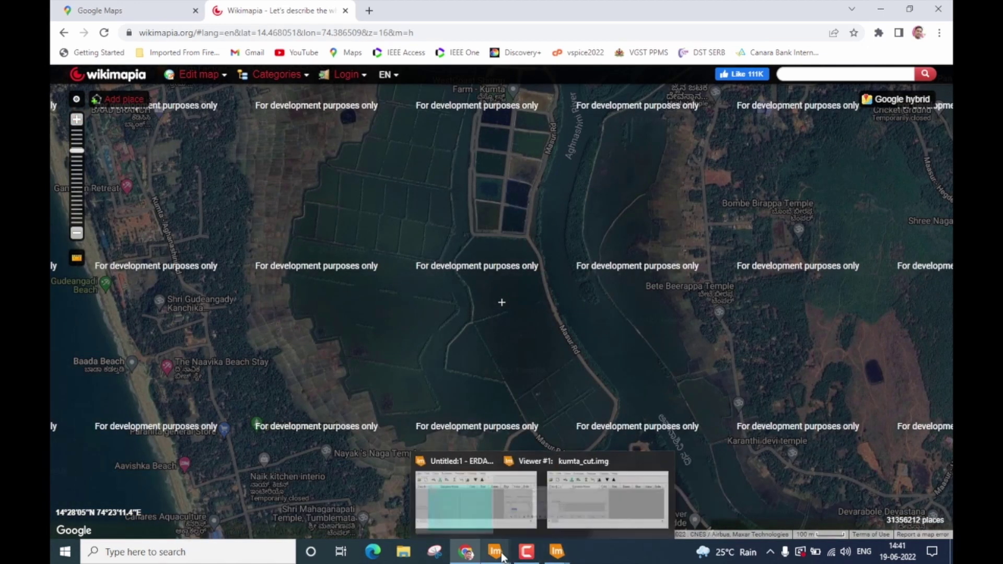
left_click(436, 515)
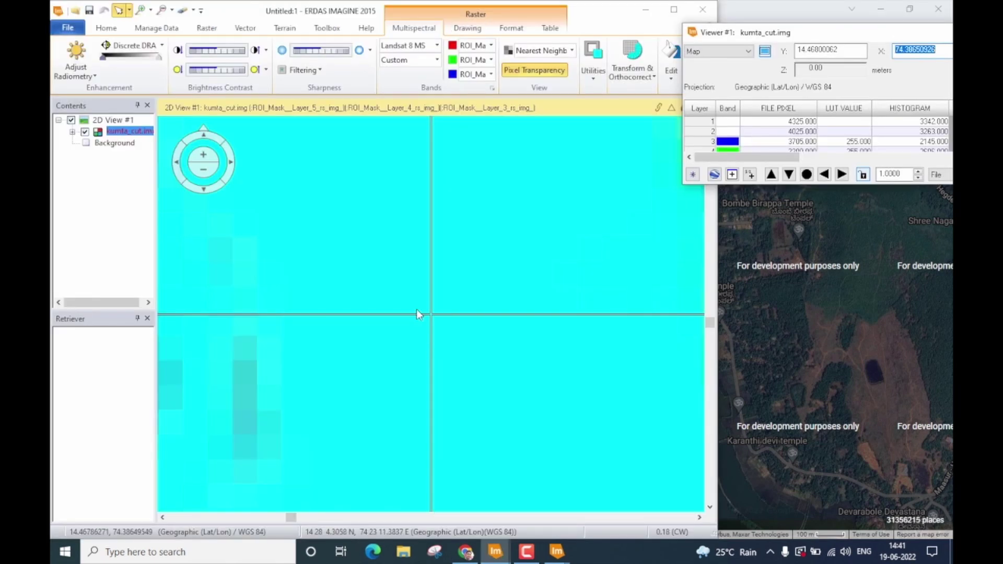
scroll(416, 308, "down", 2)
scroll(416, 309, "up", 3)
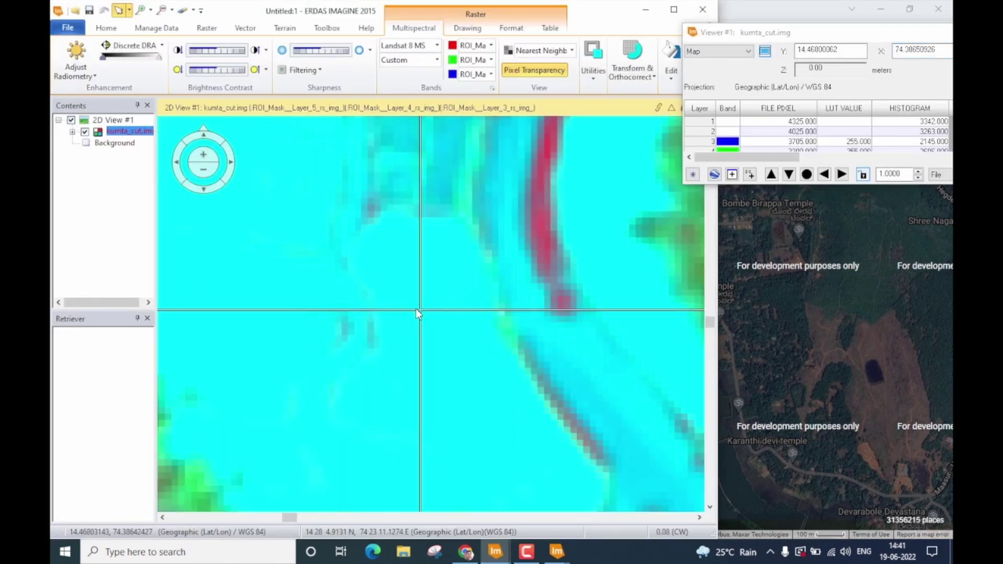
scroll(416, 309, "down", 2)
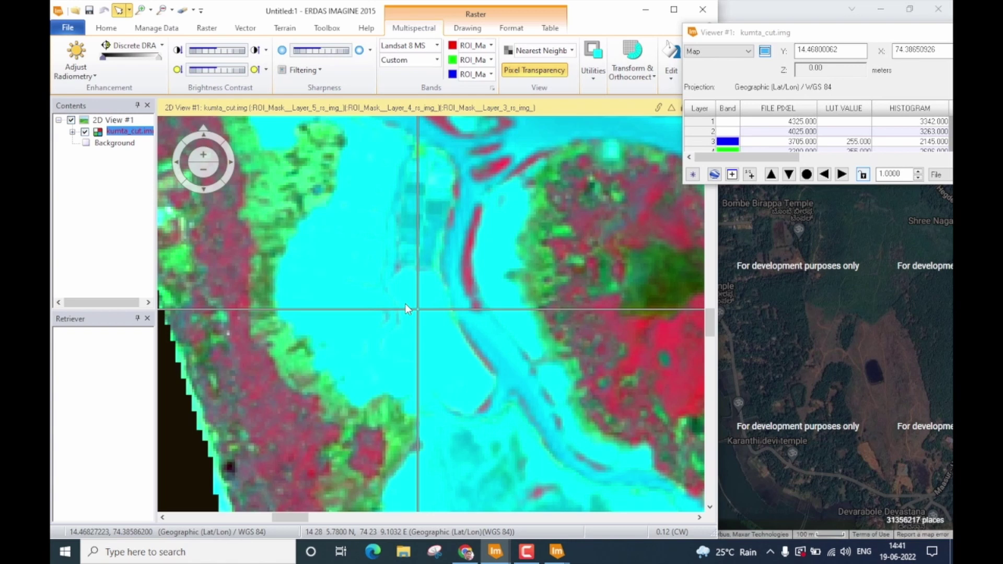
Step: Draw a seven-sided AOI polygon inside the bright cyan area around the crosshair, west of the narrow river channel
scroll(405, 303, "down", 2)
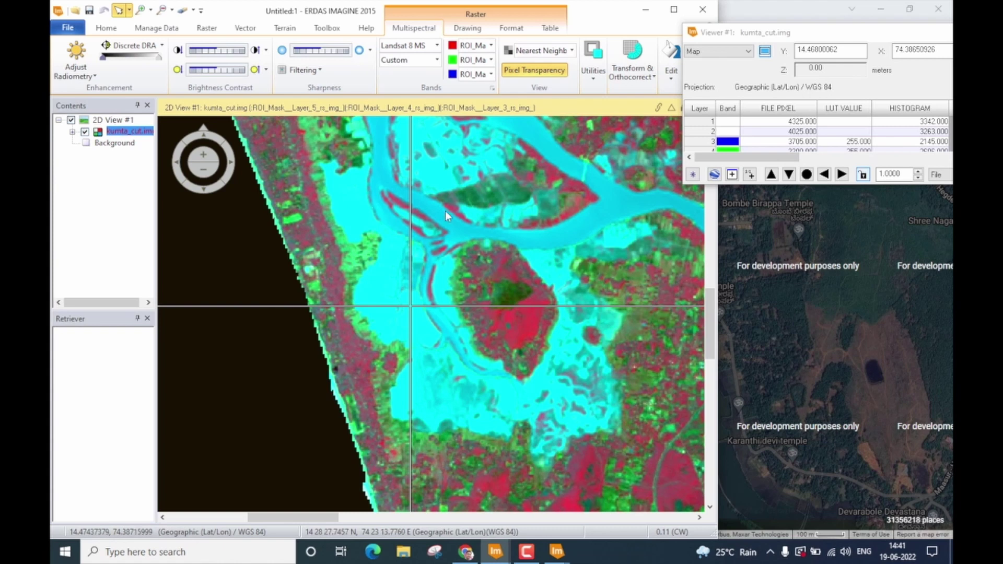
left_click(469, 28)
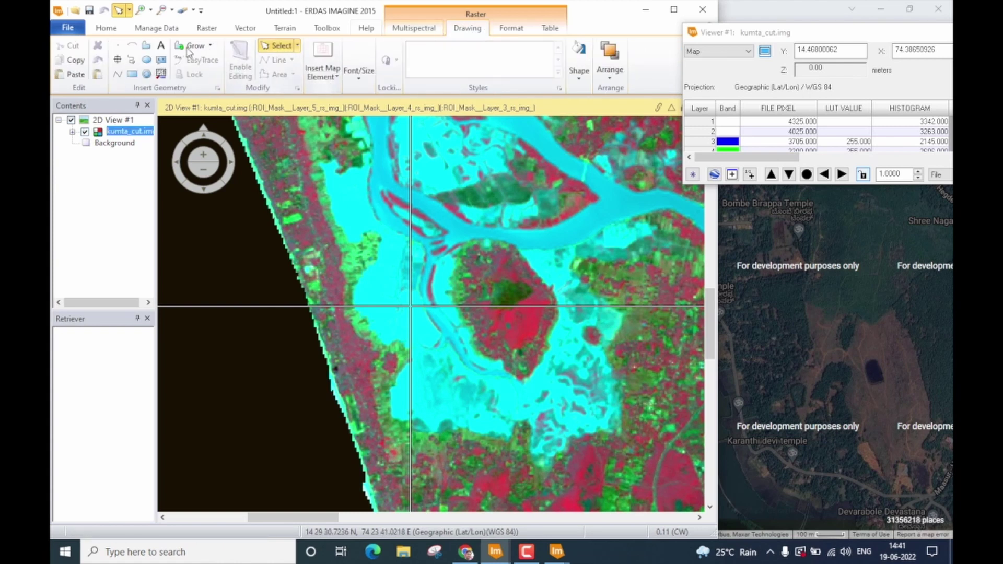
left_click(146, 48)
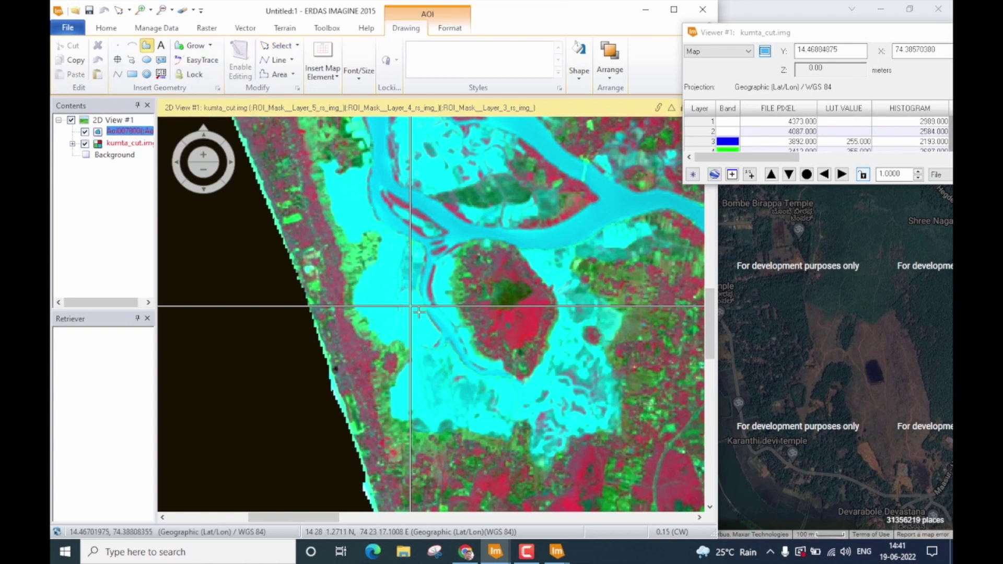
scroll(406, 299, "up", 3)
scroll(406, 298, "up", 5)
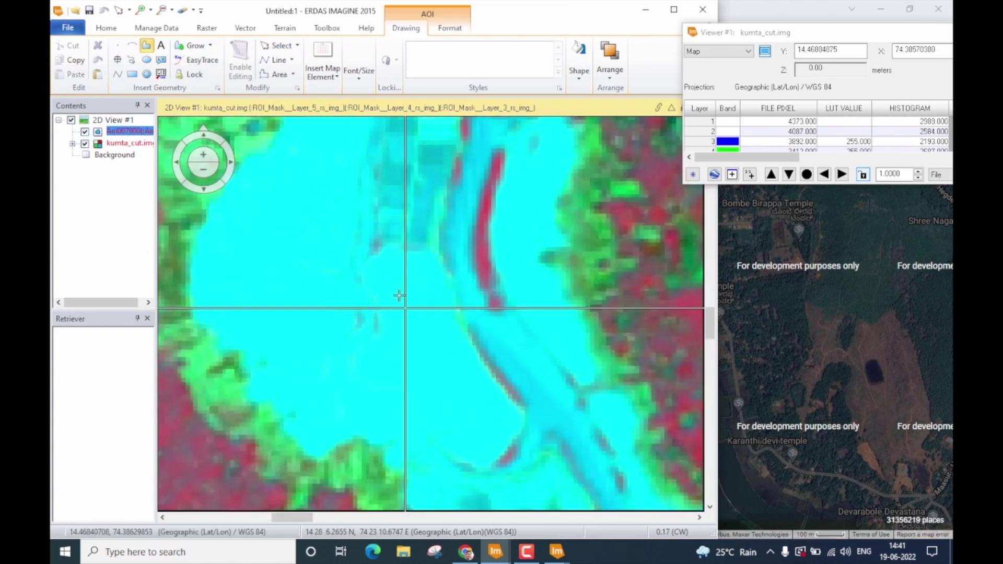
left_click(354, 316)
left_click(376, 371)
left_click(428, 388)
left_click(498, 375)
left_click(501, 306)
left_click(484, 242)
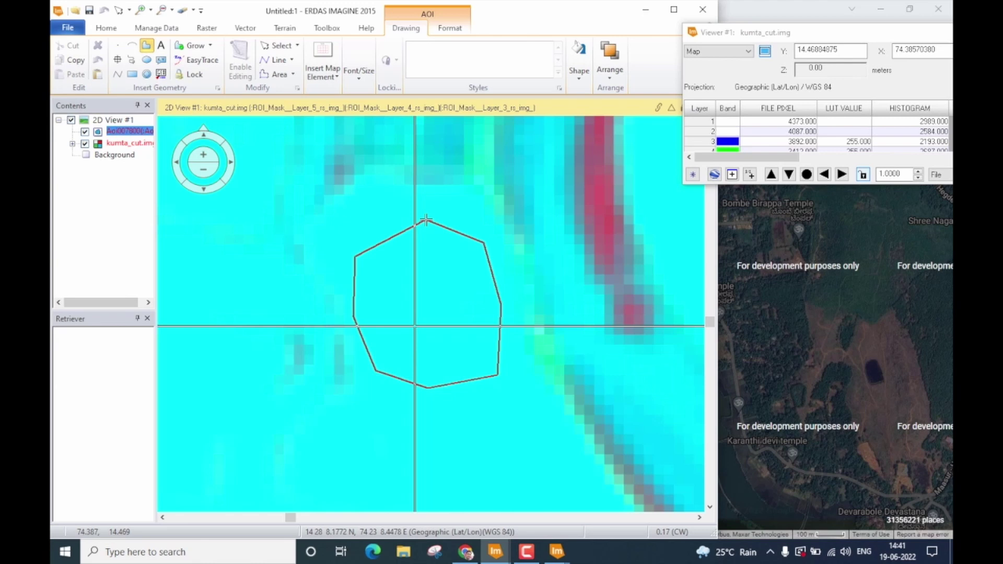
double_click(426, 219)
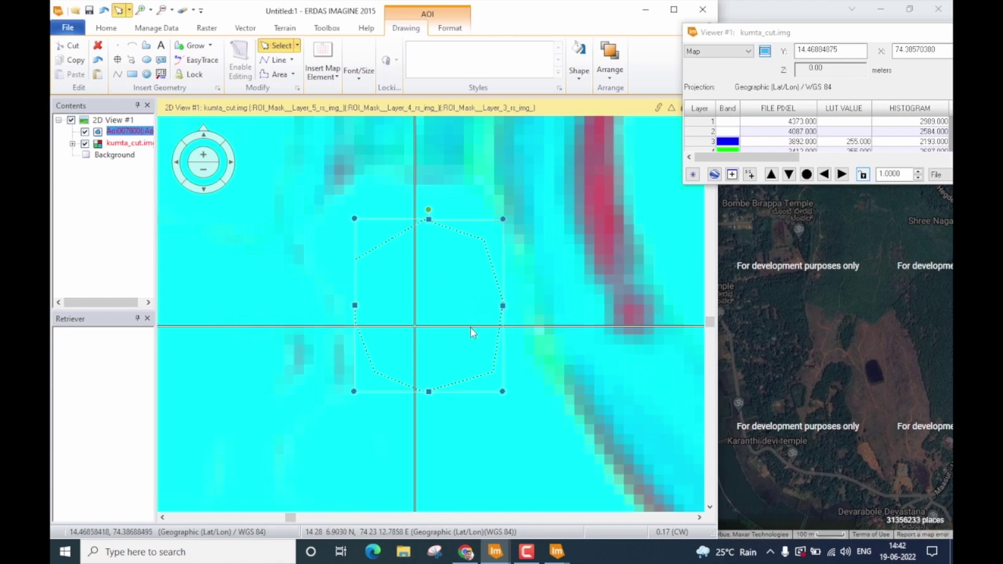
Step: Bring up the Signature Editor and create a new signature from the selected AOI polygon
mouse_move(557, 551)
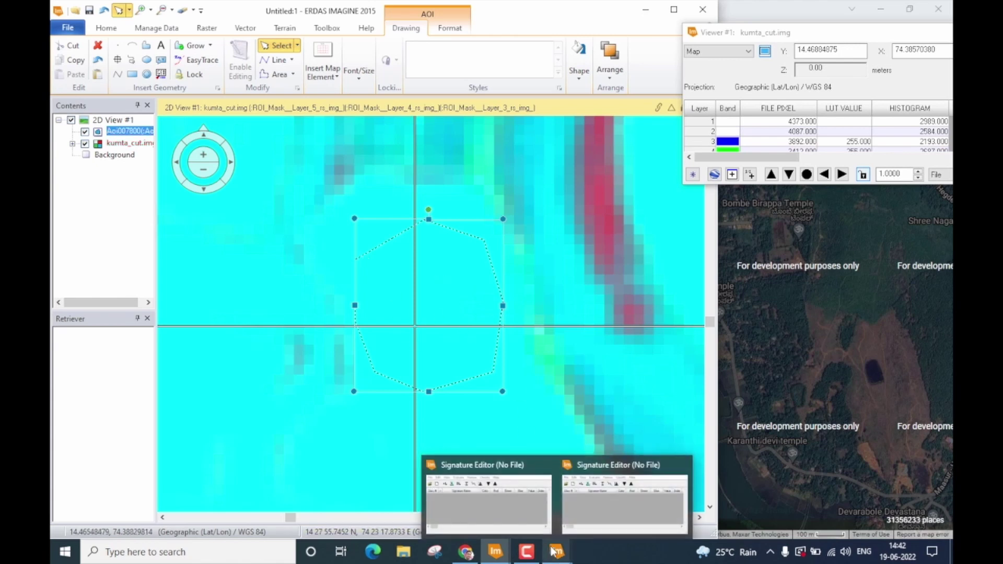
left_click(631, 470)
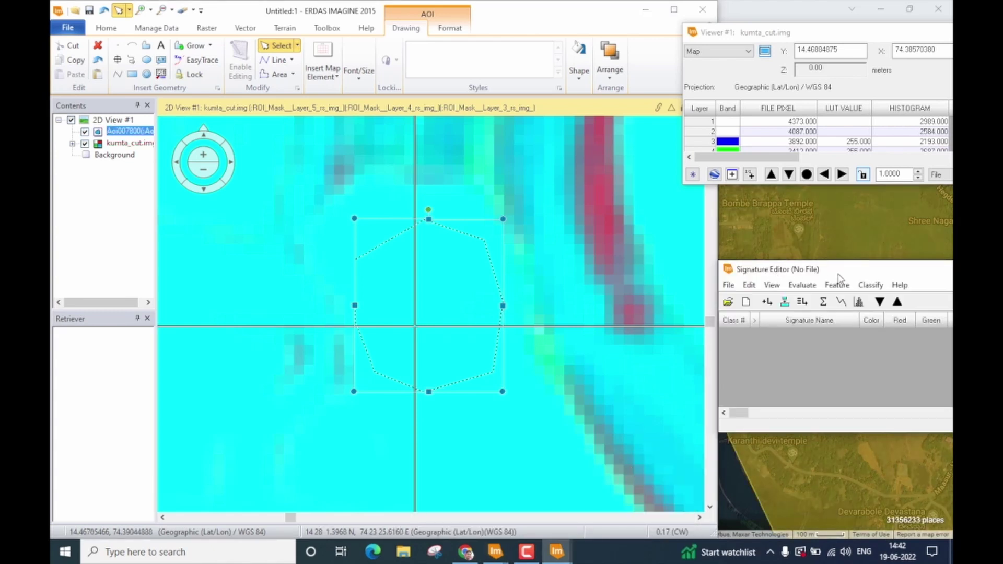
left_click(767, 303)
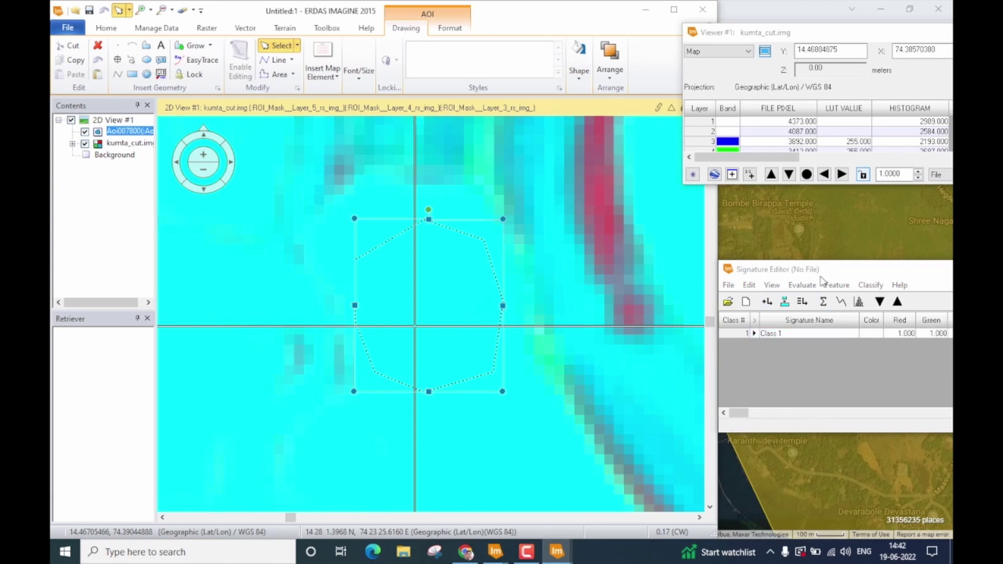
Step: Move and widen the Signature Editor to expose its Count column, and check the new signature's pixel count
left_click_drag(816, 270, 773, 261)
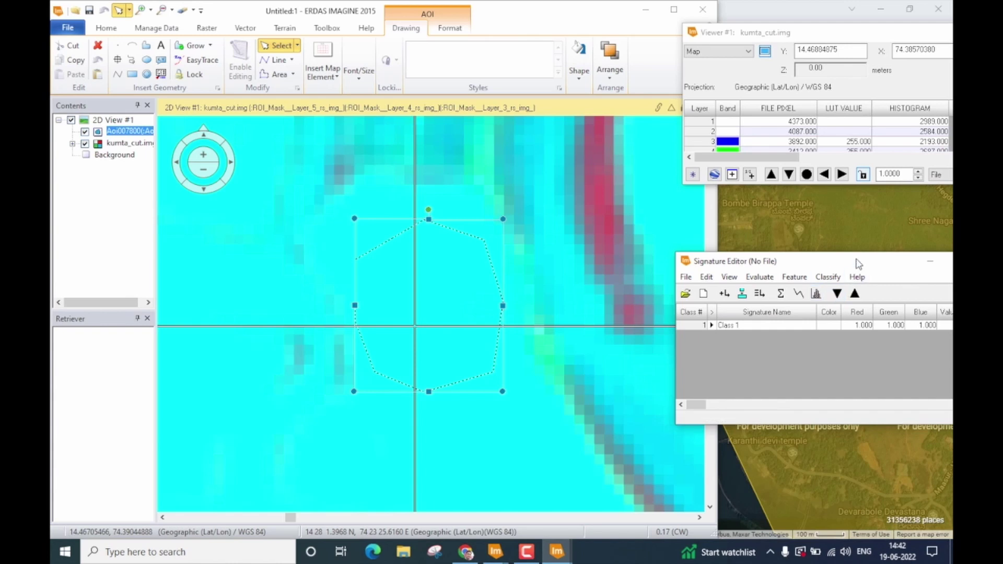
left_click_drag(784, 261, 635, 265)
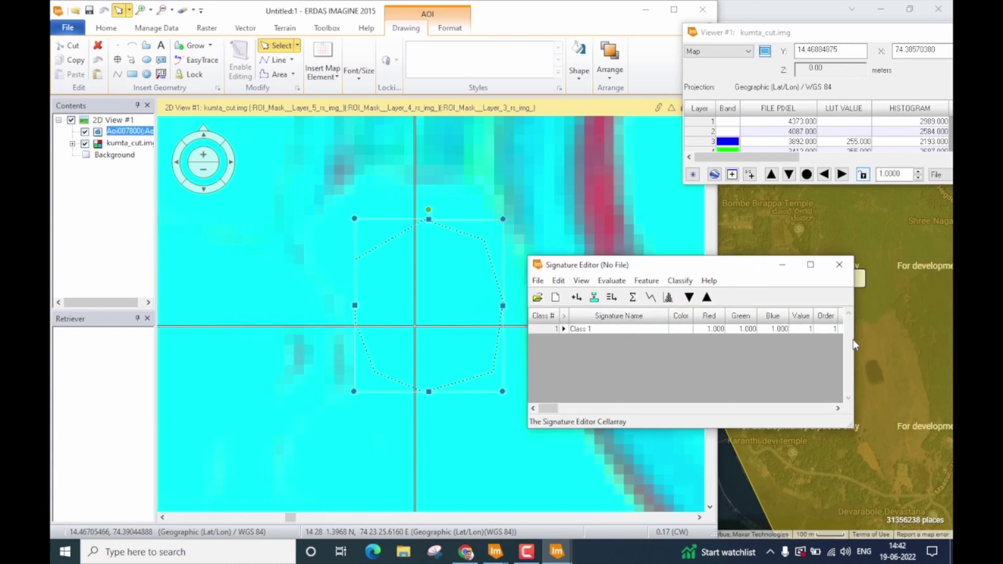
left_click_drag(854, 345, 953, 343)
left_click(865, 330)
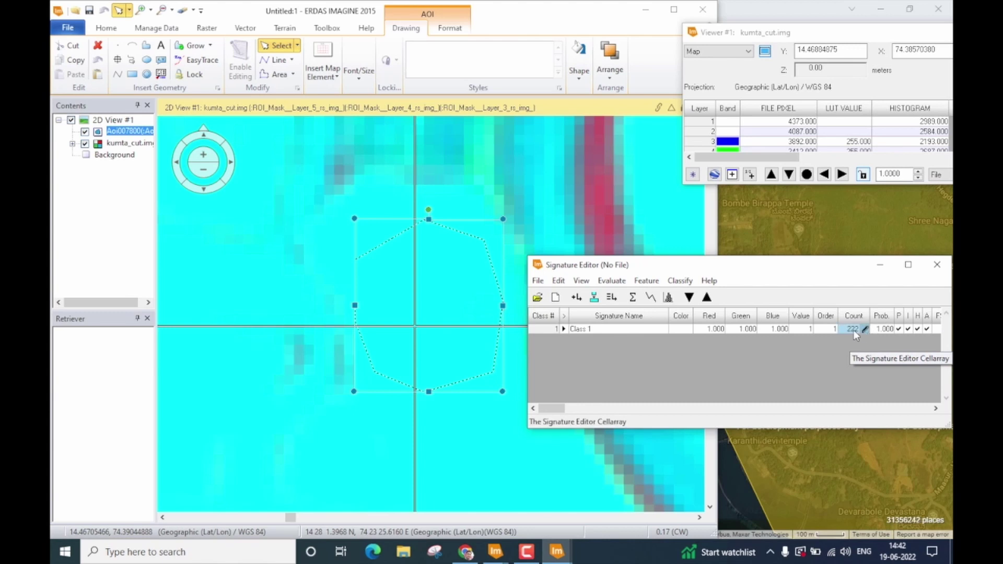
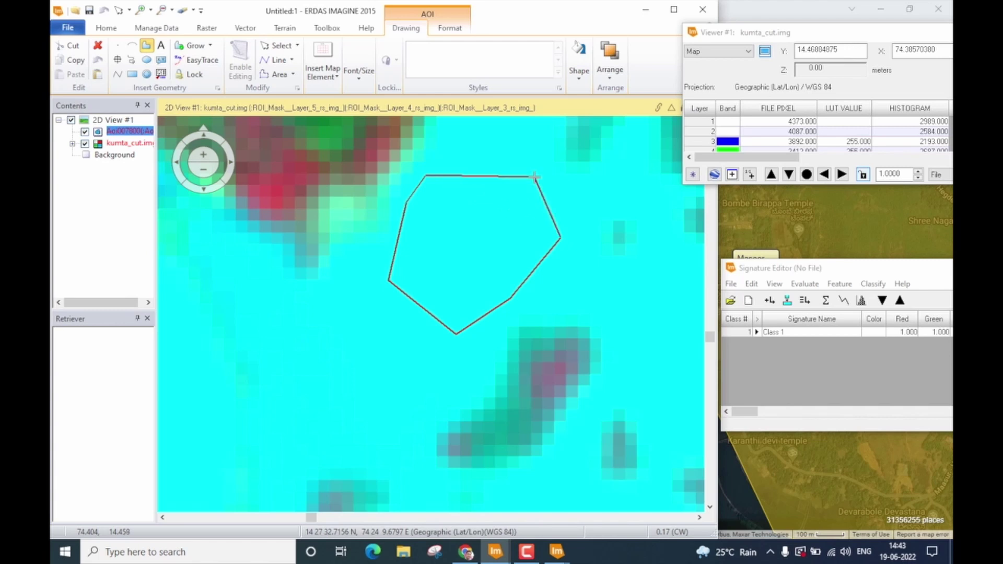
Step: Complete the AOI polygon in the cyan area below the red vegetated island and add it as a second signature
double_click(521, 151)
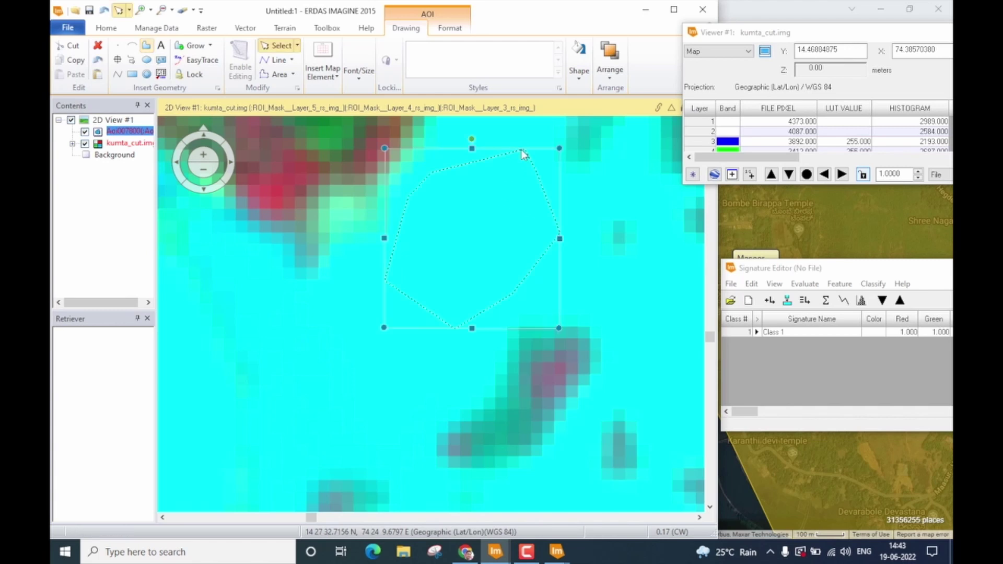
left_click(769, 302)
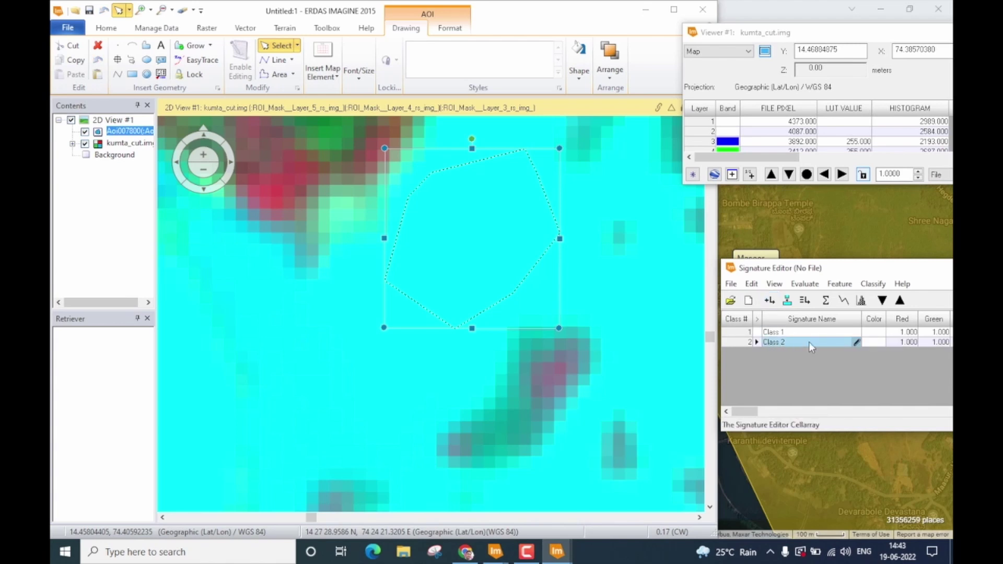
Step: Examine the sampled cyan areas, the river and the surrounding land cover across the whole image at several scales
scroll(457, 331, "down", 3)
scroll(456, 331, "down", 3)
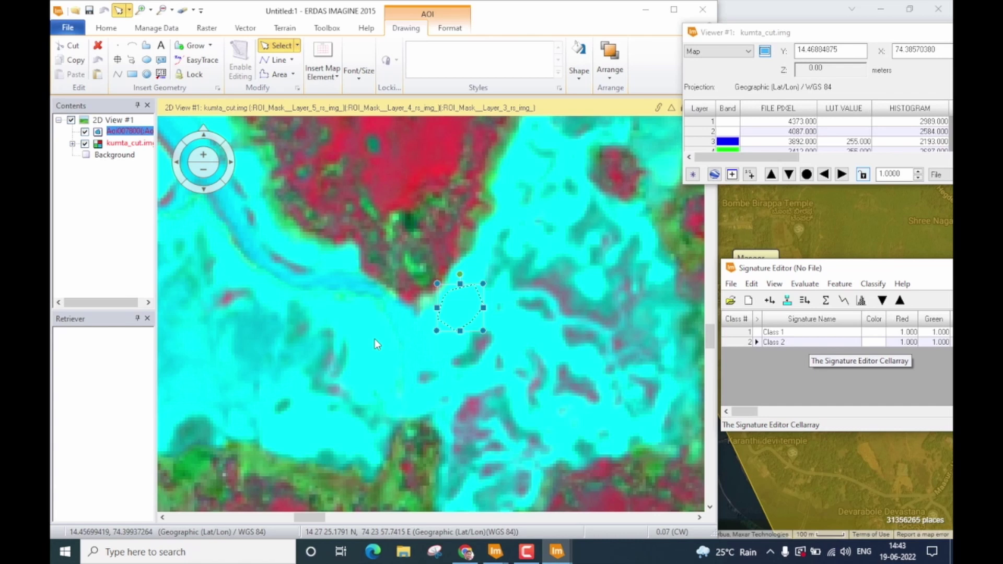
scroll(375, 339, "down", 2)
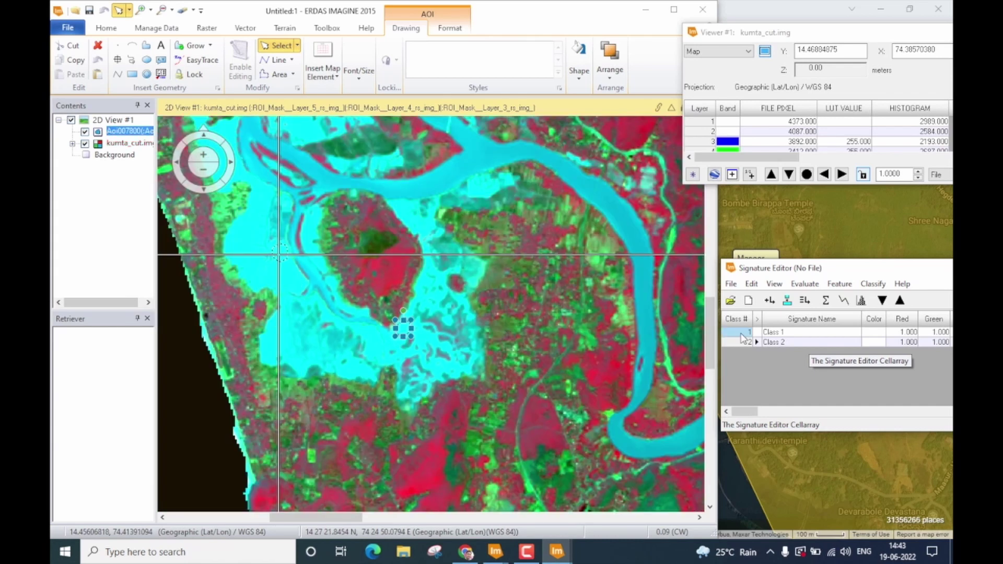
left_click(284, 312)
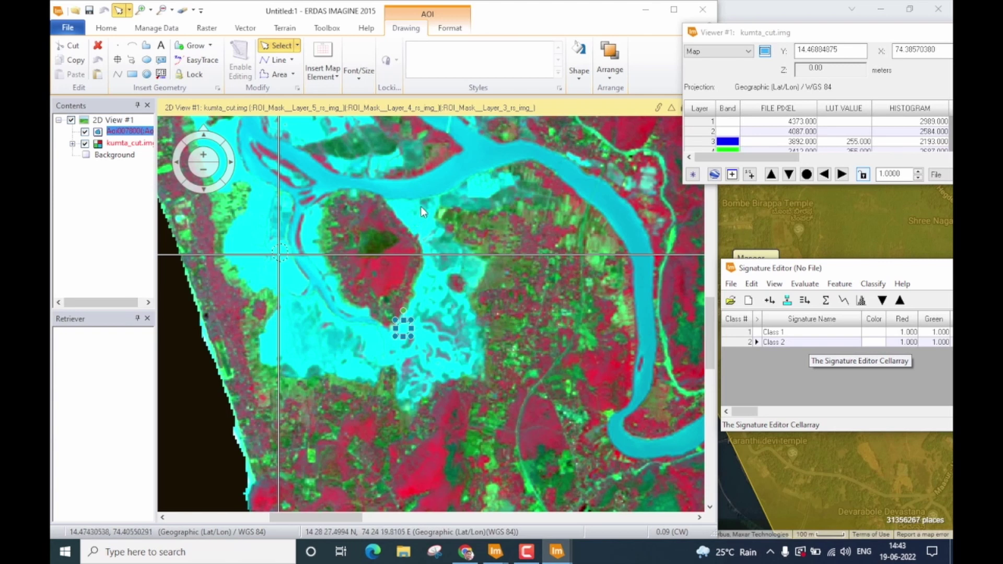
left_click_drag(421, 206, 397, 358)
scroll(397, 358, "down", 1)
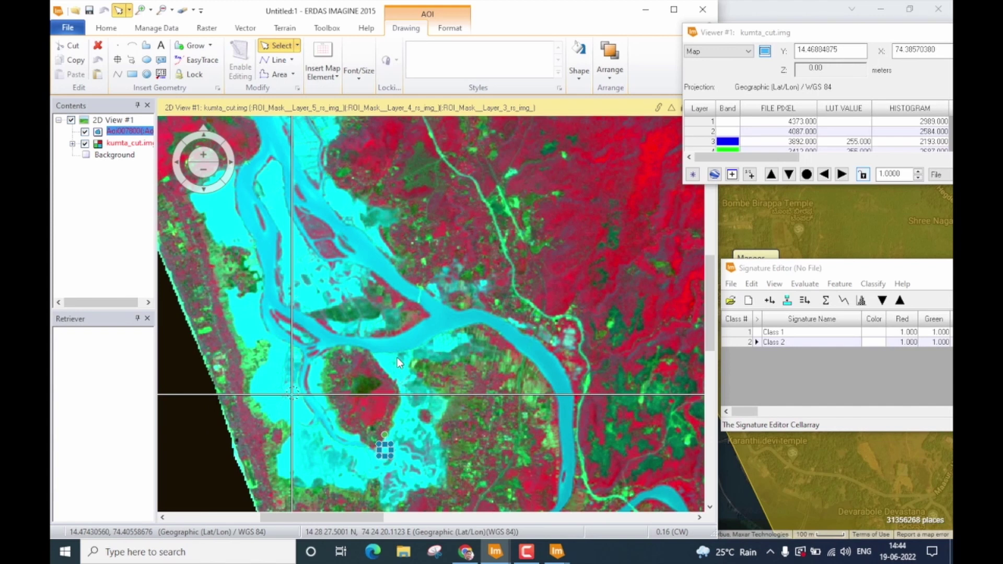
scroll(397, 358, "down", 2)
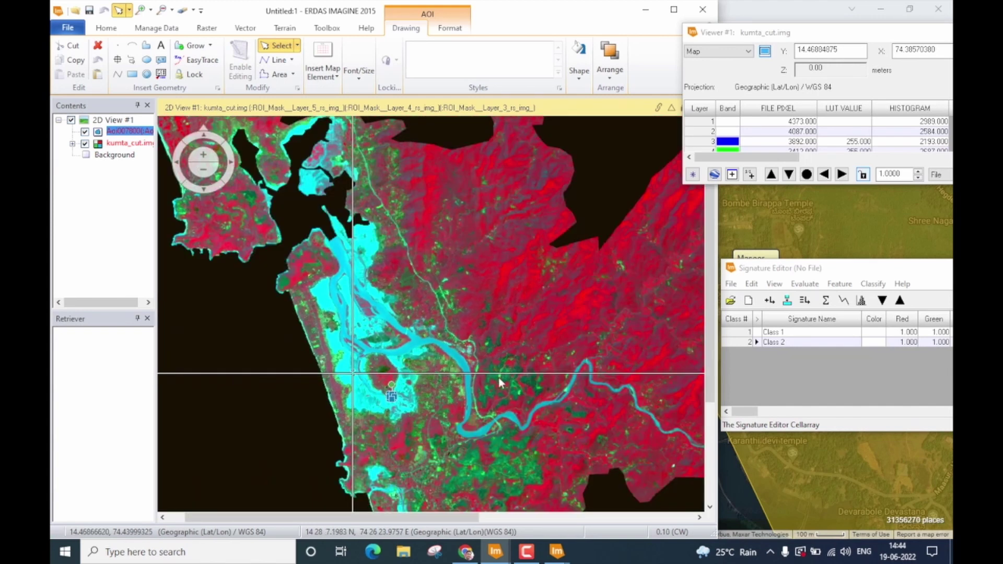
left_click_drag(499, 377, 478, 335)
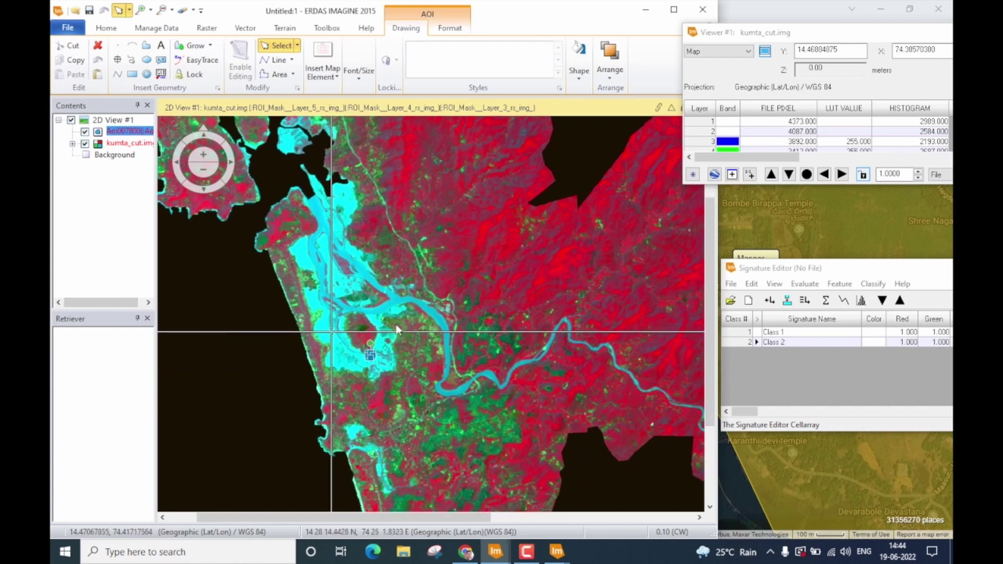
scroll(448, 325, "up", 2)
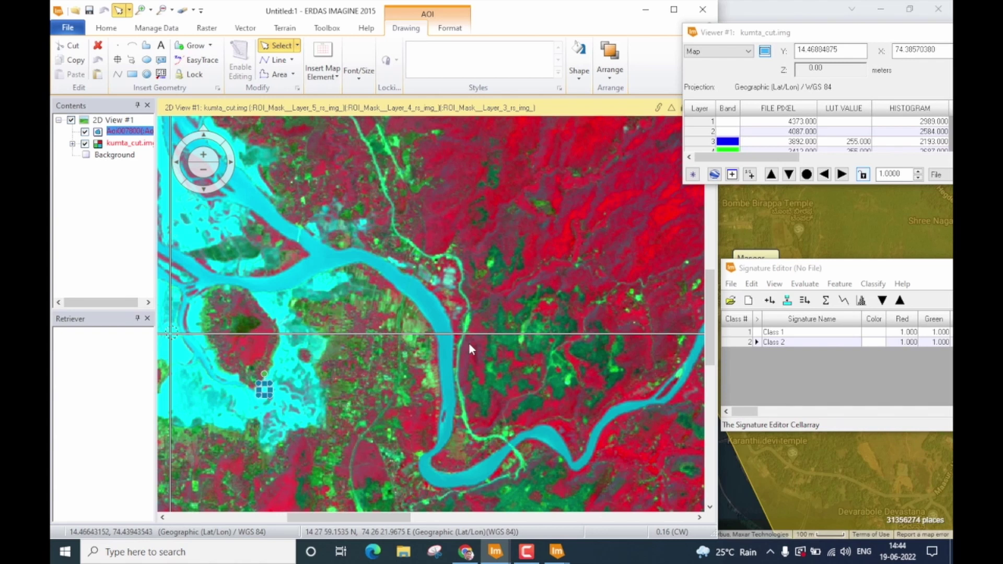
scroll(469, 344, "down", 2)
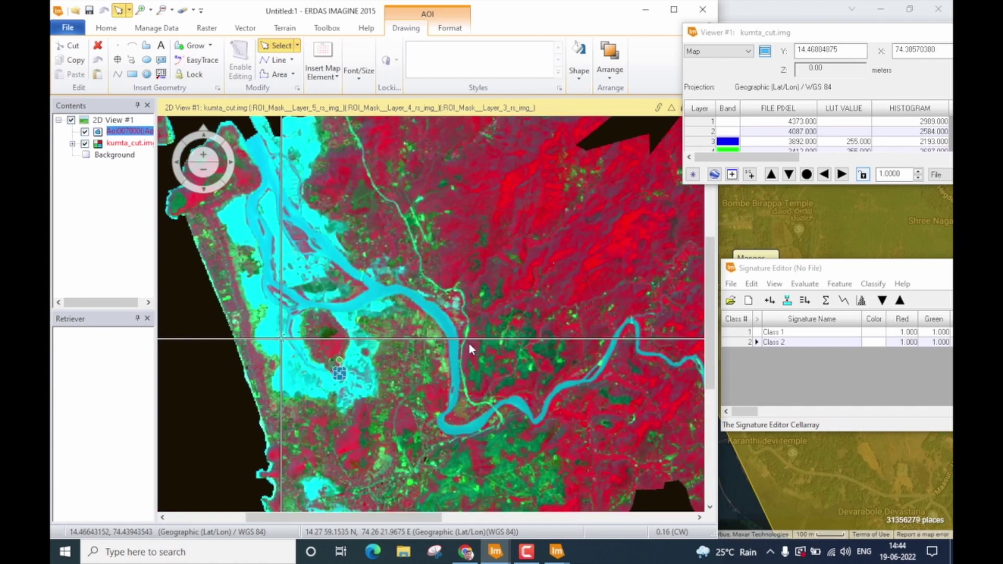
scroll(469, 344, "down", 1)
scroll(537, 365, "down", 2)
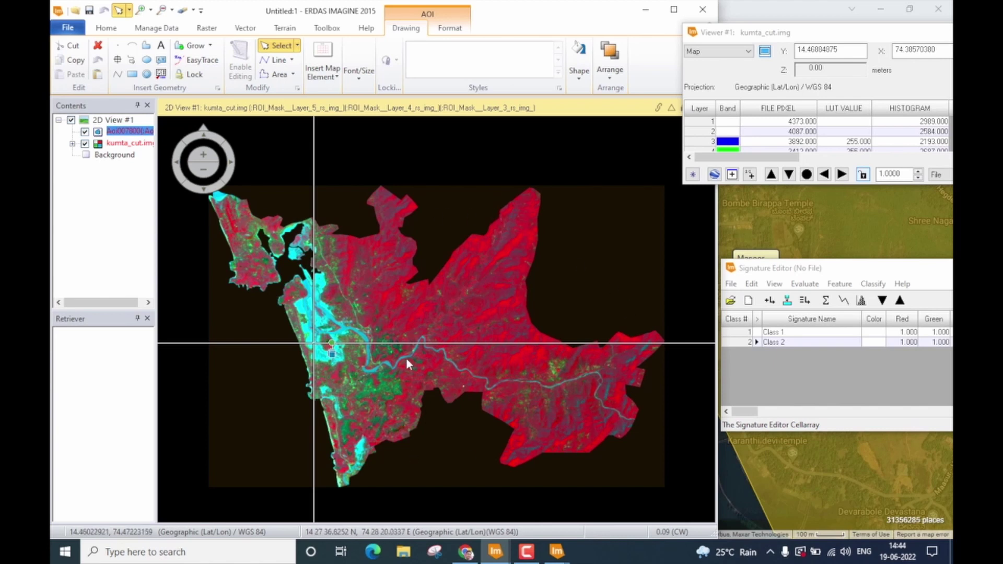
Step: Draw an AOI polygon over the water in the river's wide U-shaped bend and add it as a new signature
scroll(367, 370, "up", 5)
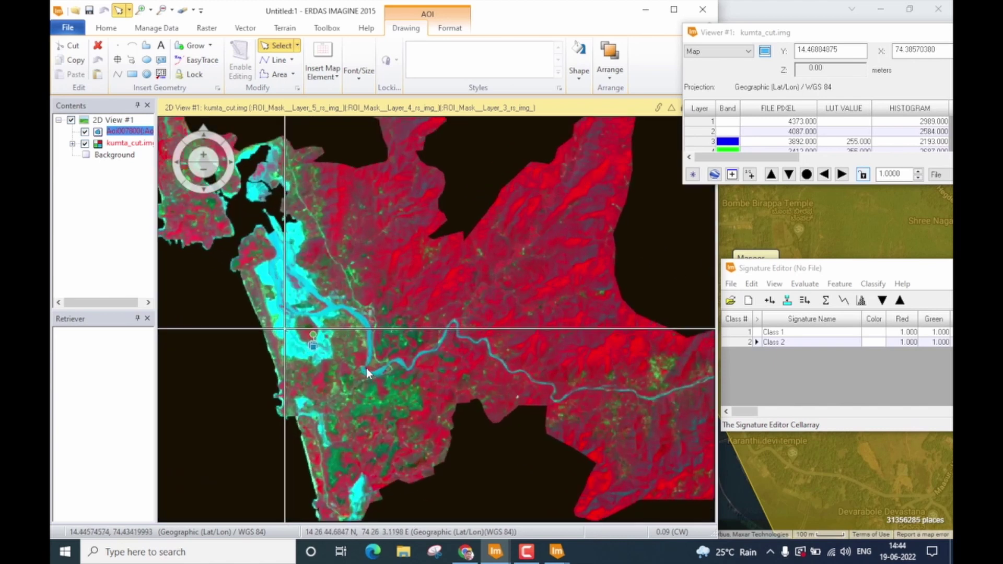
scroll(366, 368, "up", 2)
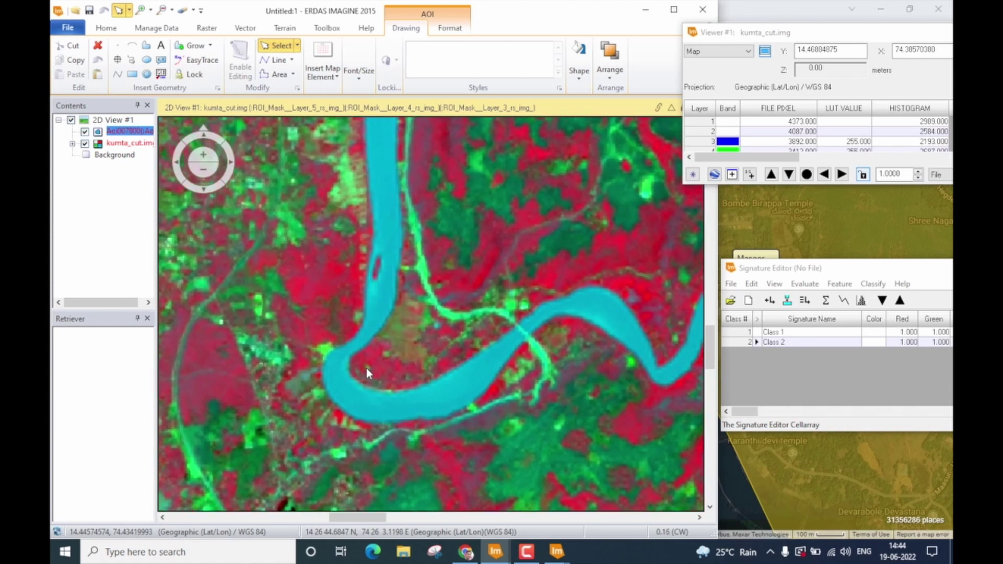
scroll(416, 403, "up", 3)
scroll(416, 403, "up", 2)
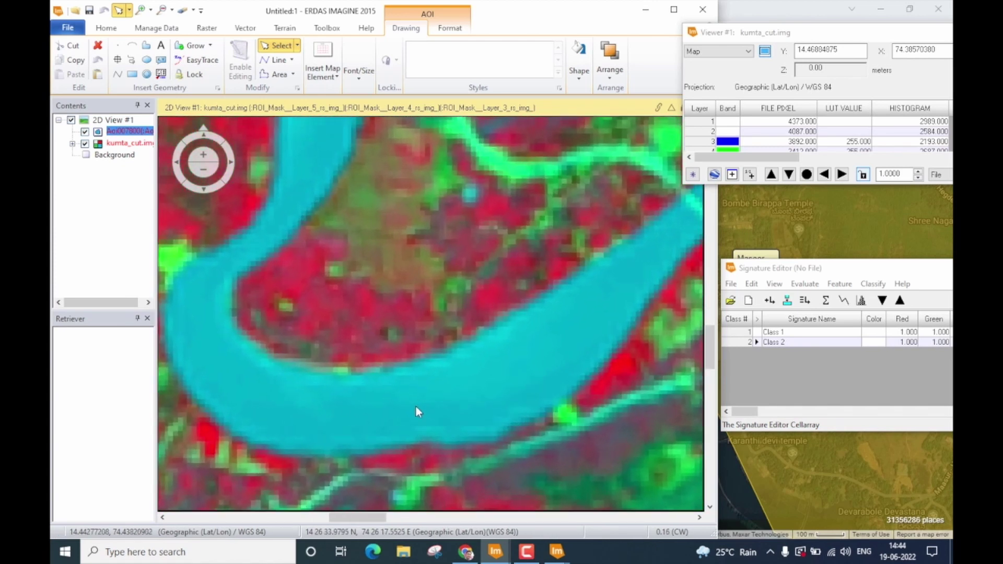
left_click(146, 46)
left_click(478, 357)
left_click(571, 296)
left_click(589, 289)
left_click(611, 335)
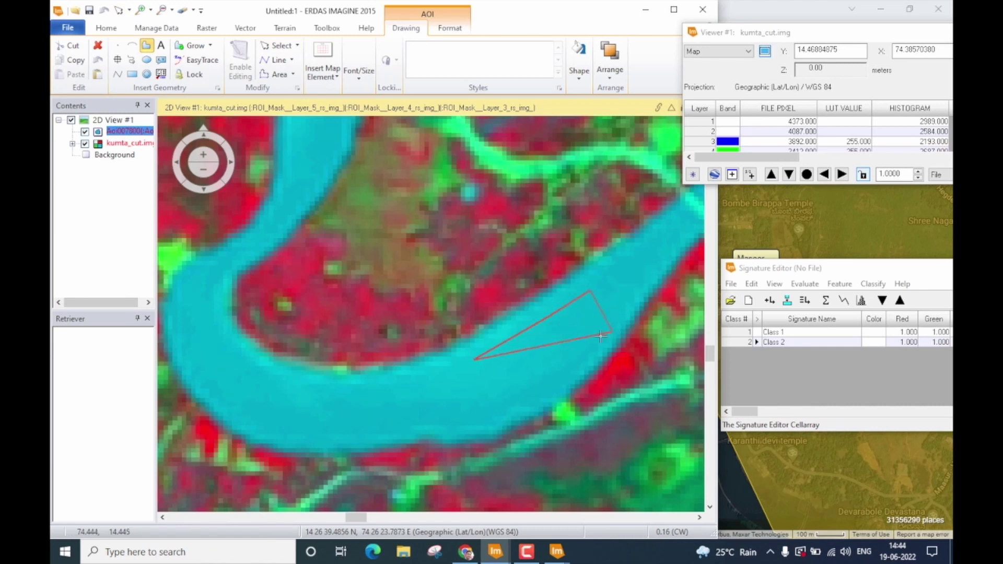
left_click(543, 397)
double_click(472, 396)
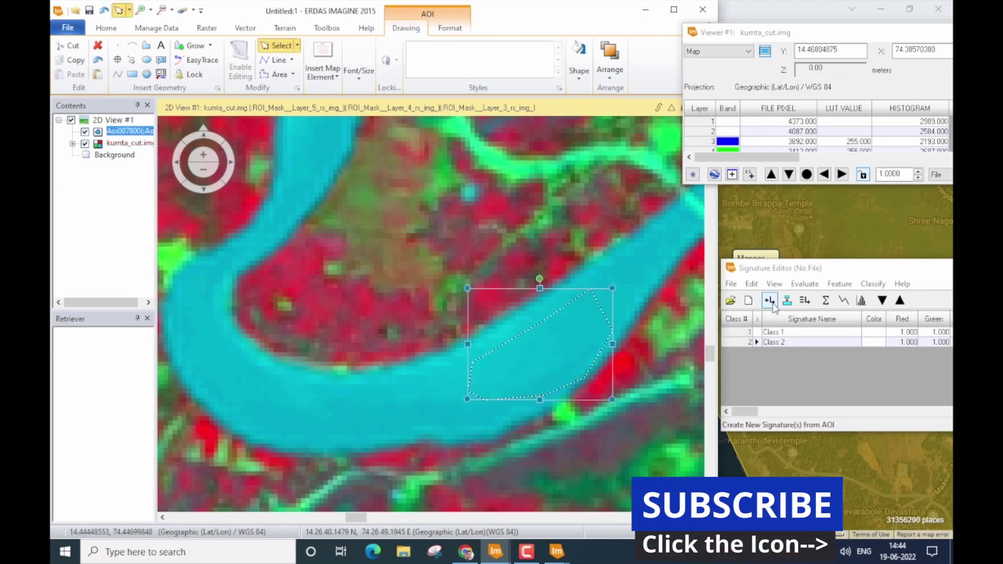
left_click(769, 301)
Step: Draw an AOI polygon over the water in the narrow river stretch east of the U-shaped bend and add it as a new signature
scroll(576, 350, "down", 4)
scroll(576, 350, "up", 6)
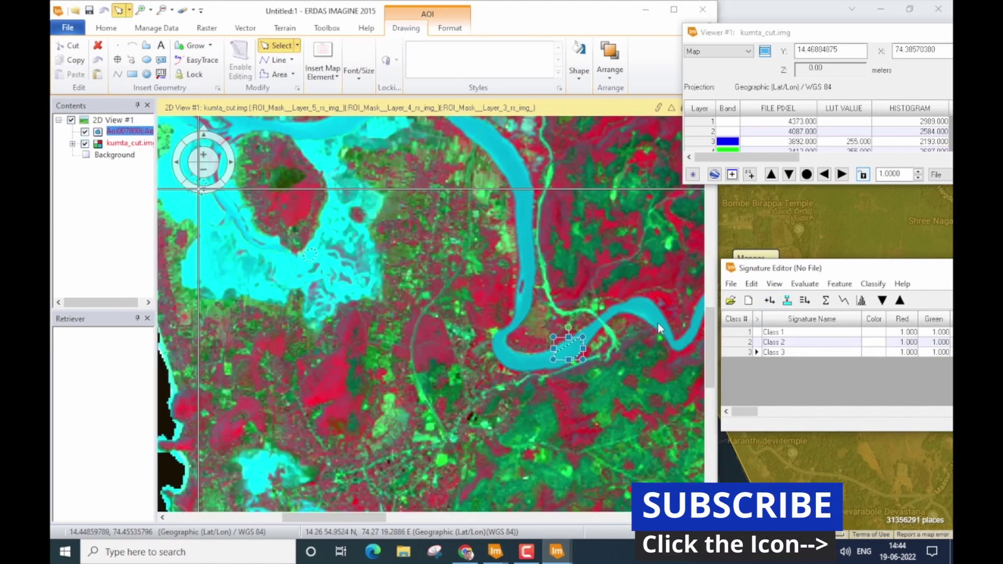
scroll(430, 341, "up", 6)
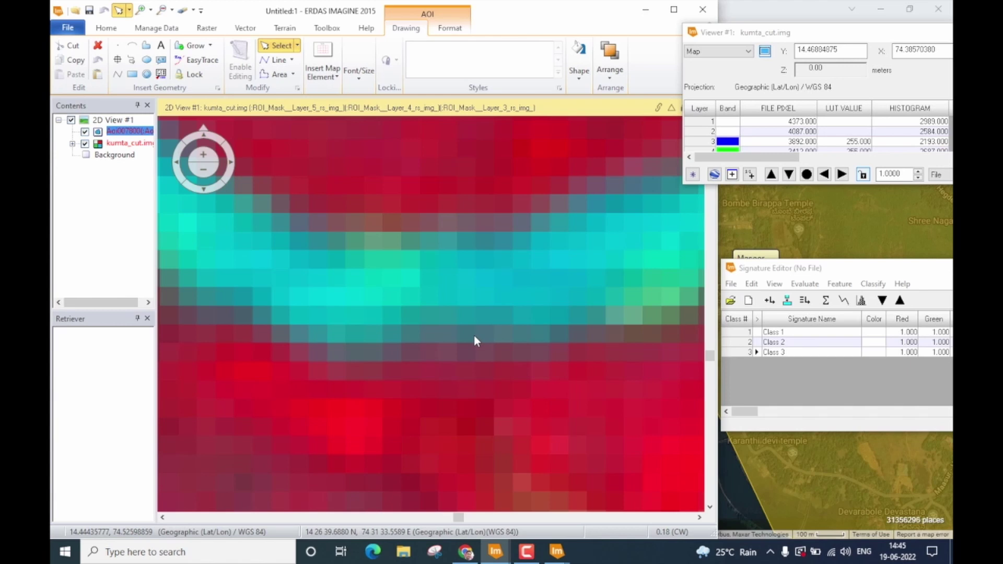
scroll(470, 284, "down", 1)
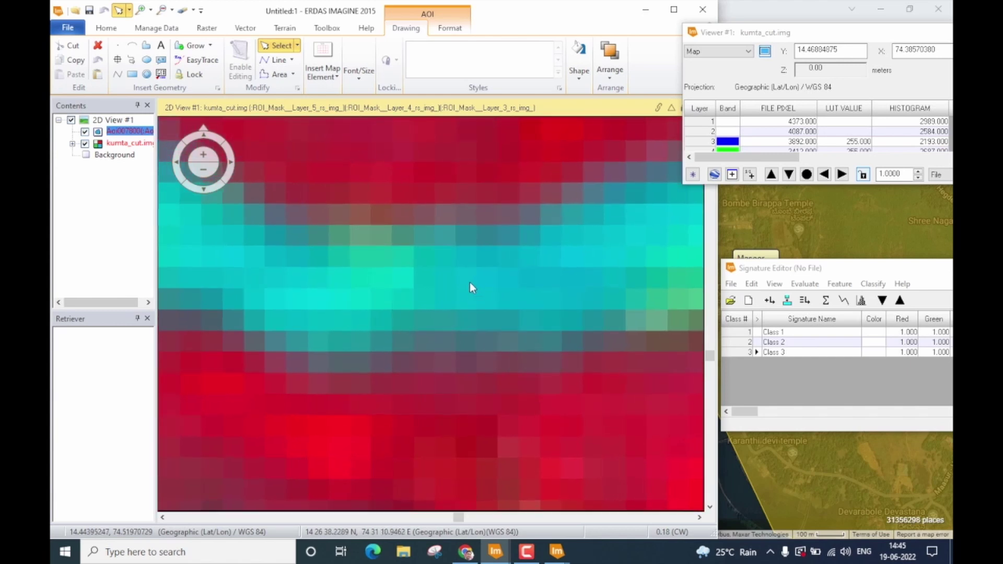
scroll(480, 338, "up", 2)
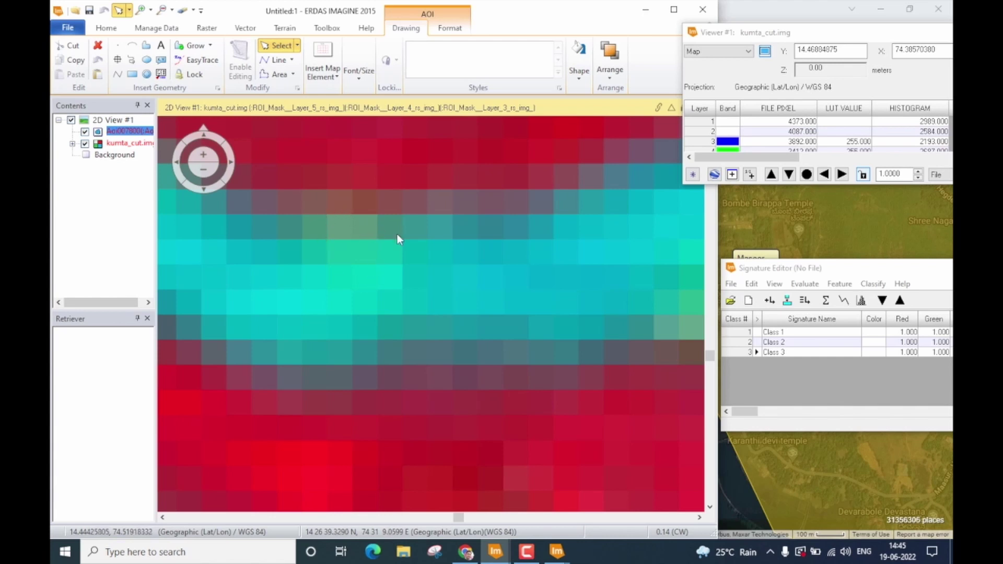
left_click_drag(397, 234, 423, 343)
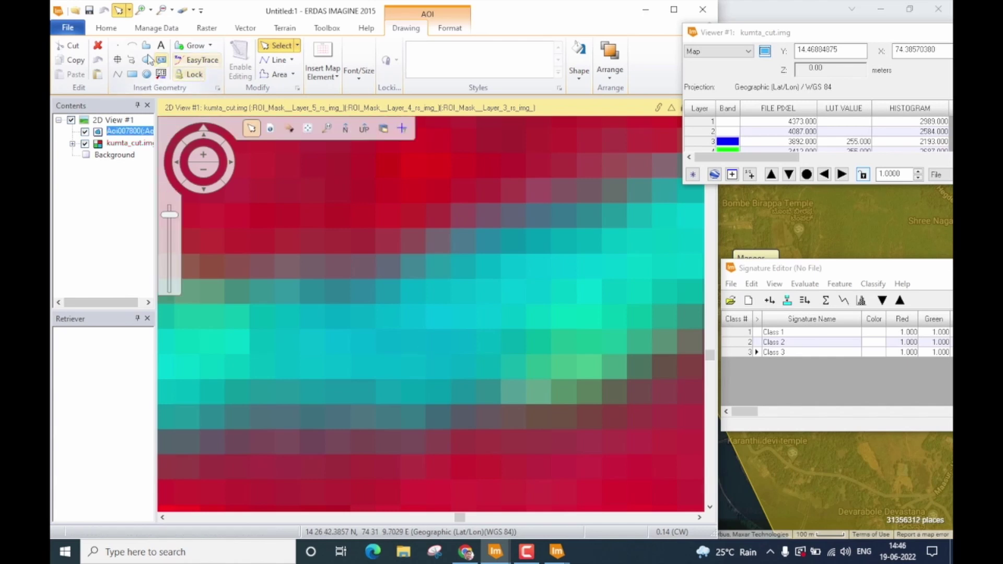
left_click(146, 45)
left_click(400, 304)
left_click(317, 317)
left_click(331, 365)
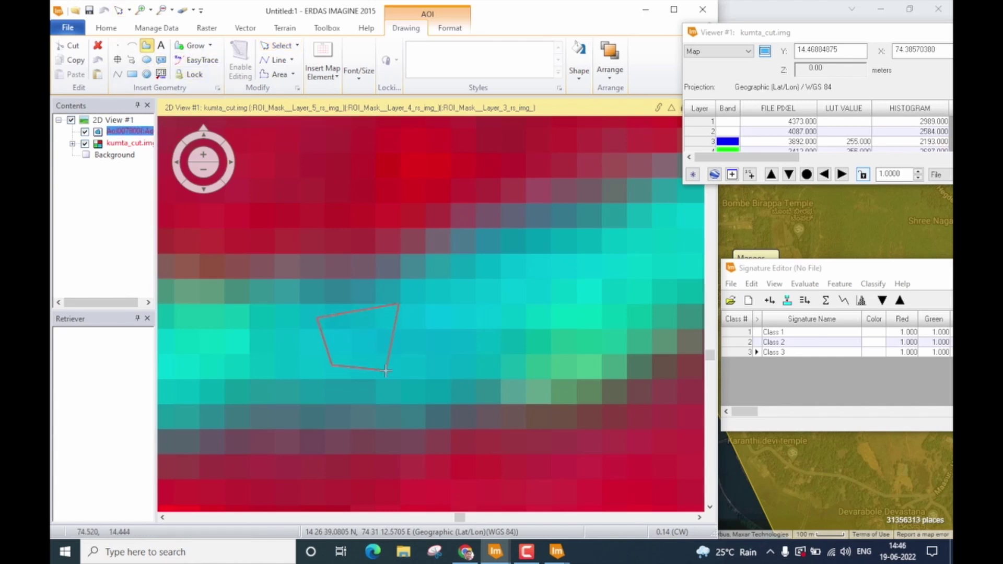
left_click(387, 370)
left_click(465, 359)
left_click(488, 315)
double_click(466, 282)
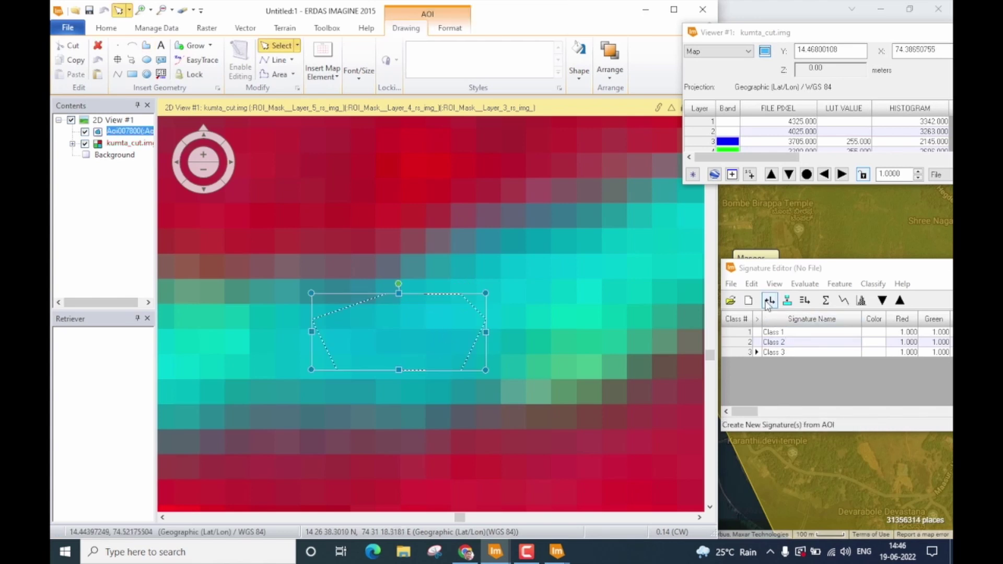
left_click(770, 301)
Step: Draw another AOI polygon over the water farther east along the narrow river and add it as a new signature
scroll(541, 341, "down", 1)
scroll(541, 340, "down", 2)
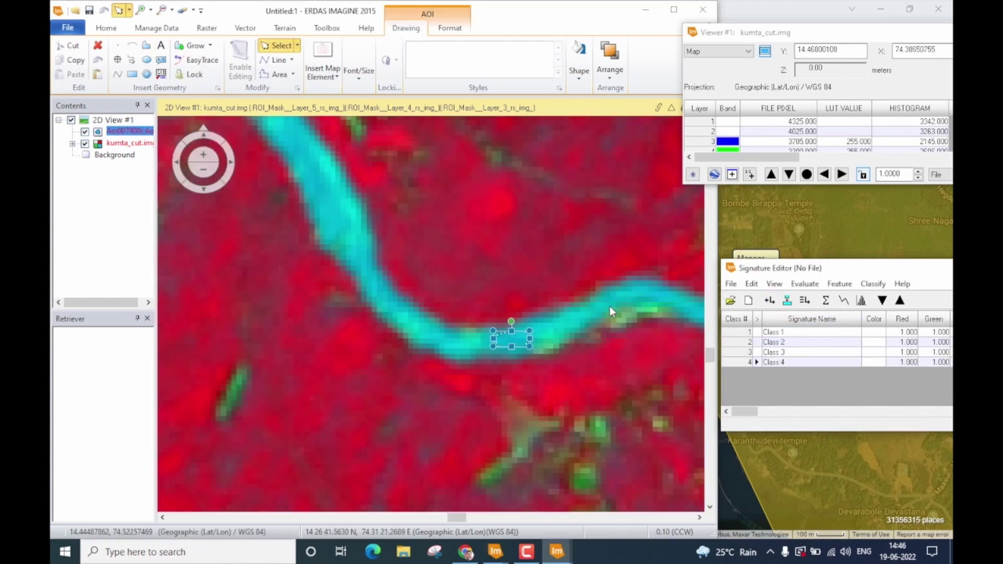
scroll(474, 321, "up", 3)
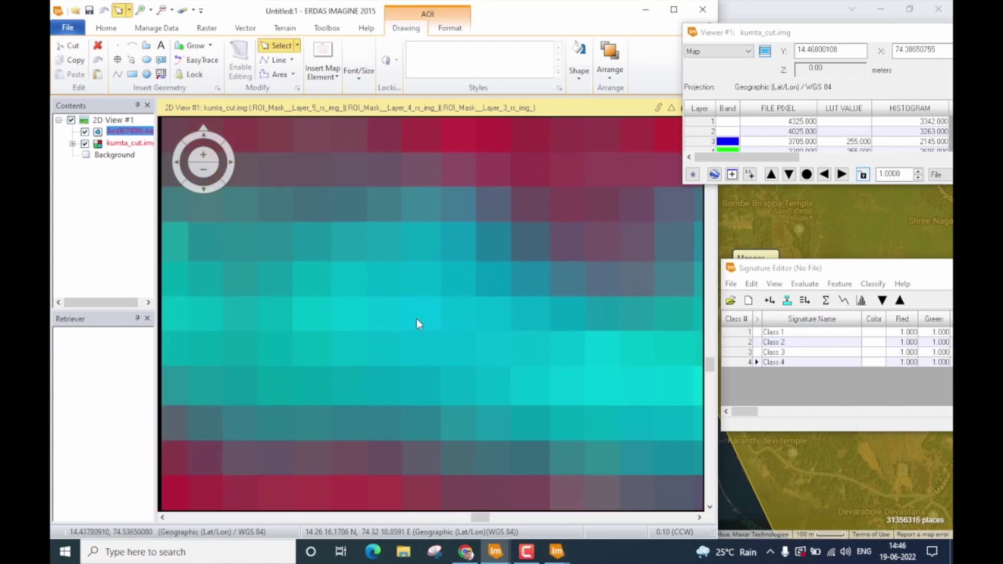
left_click(146, 46)
left_click(392, 228)
left_click(515, 313)
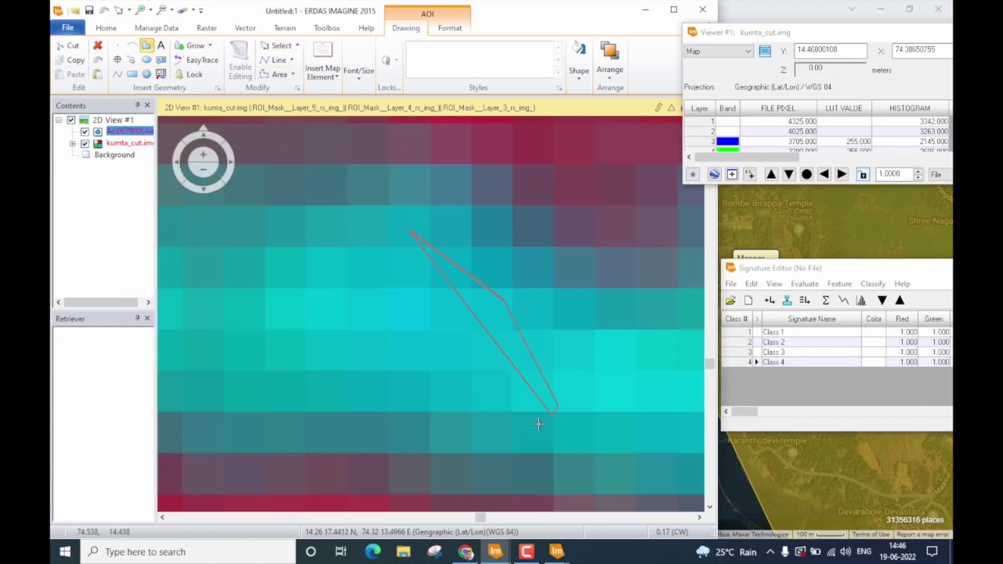
left_click(554, 394)
left_click(515, 437)
left_click(349, 354)
left_click(310, 309)
double_click(351, 227)
left_click(769, 301)
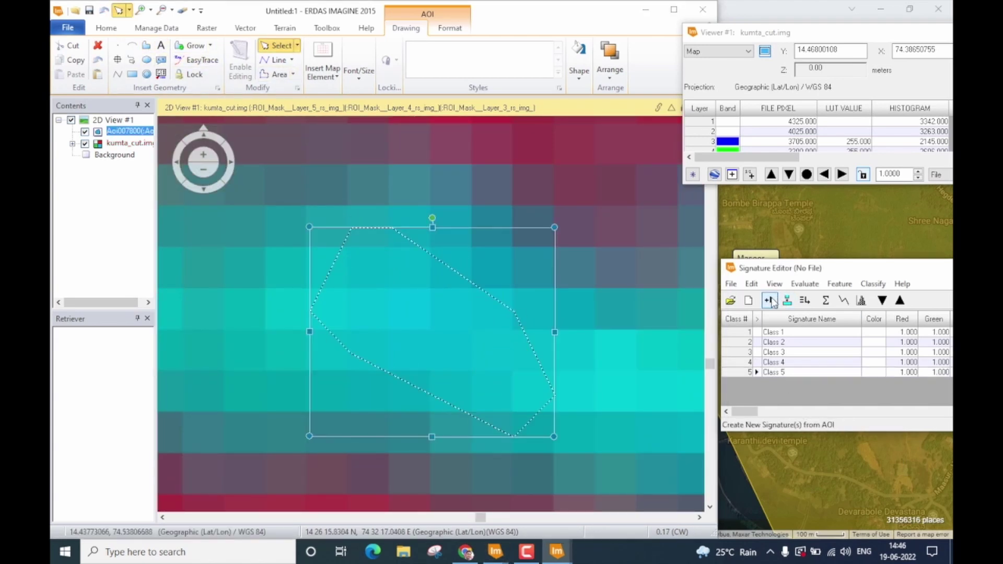
Step: Select signatures Class 1 through Class 5 in the Signature Editor and merge them into one new signature
scroll(482, 331, "down", 3)
scroll(479, 364, "down", 2)
left_click(668, 271)
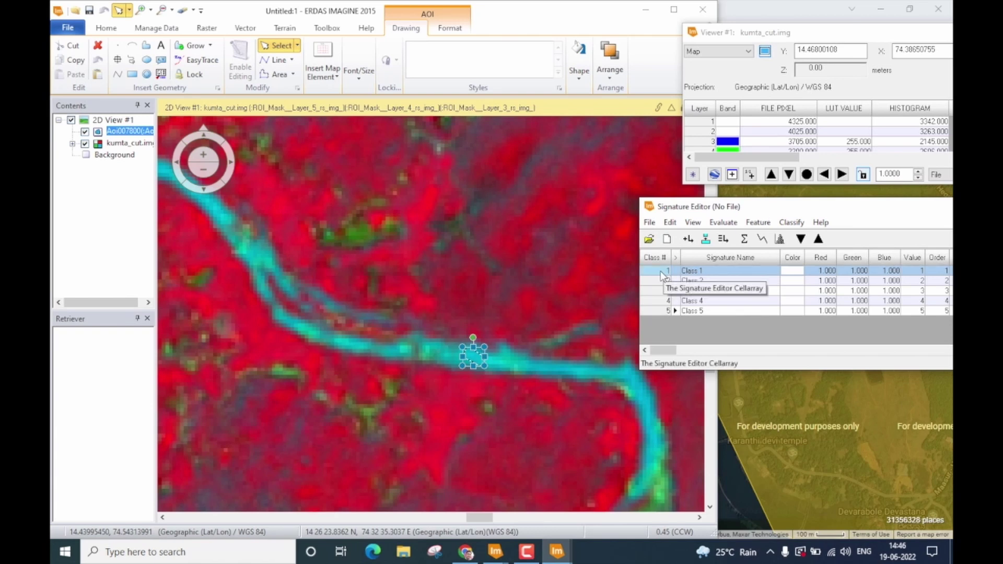
left_click_drag(661, 270, 662, 312)
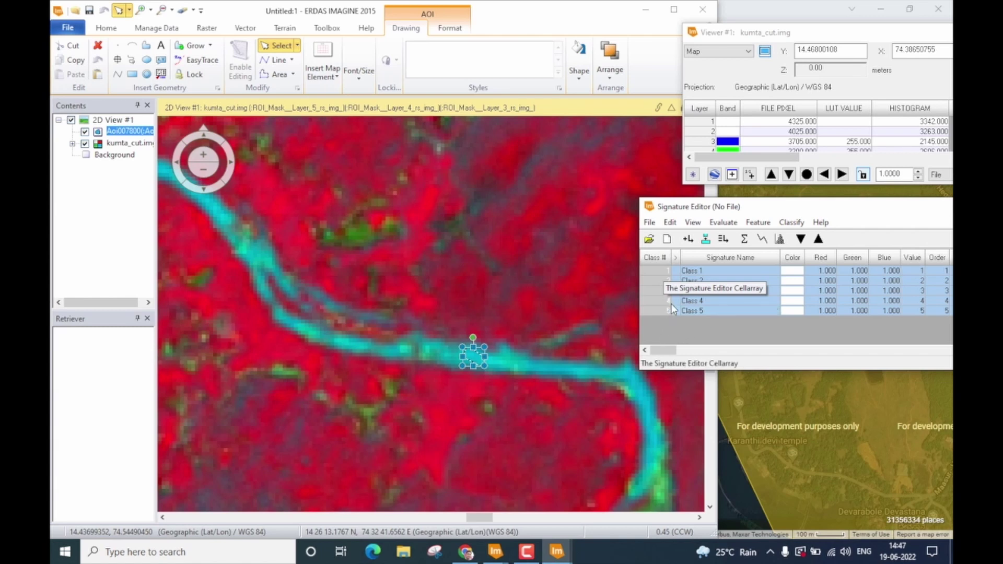
left_click(739, 326)
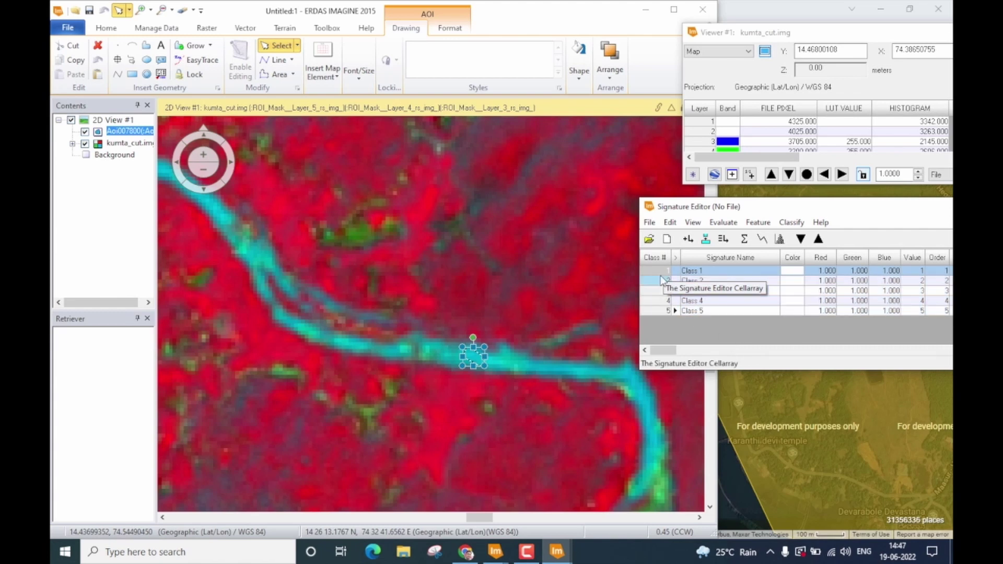
left_click_drag(659, 274, 659, 309)
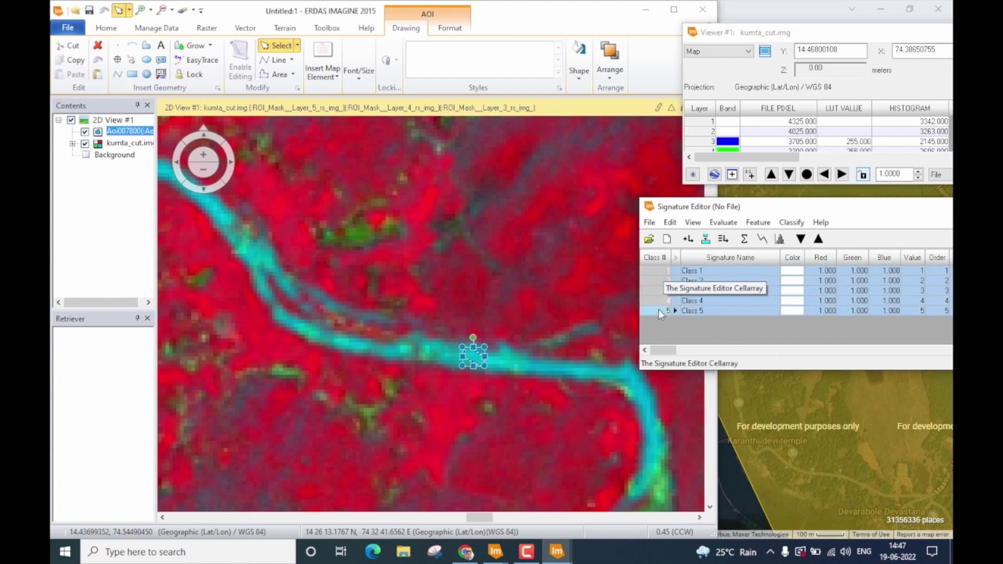
left_click(723, 239)
Step: Rename the merged signature as Water Body
left_click(688, 322)
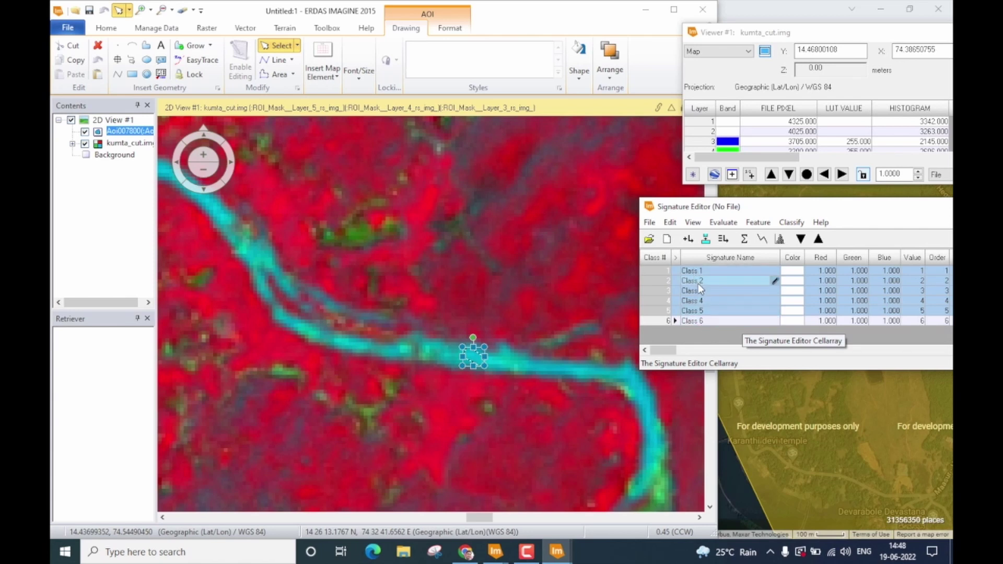
left_click(713, 319)
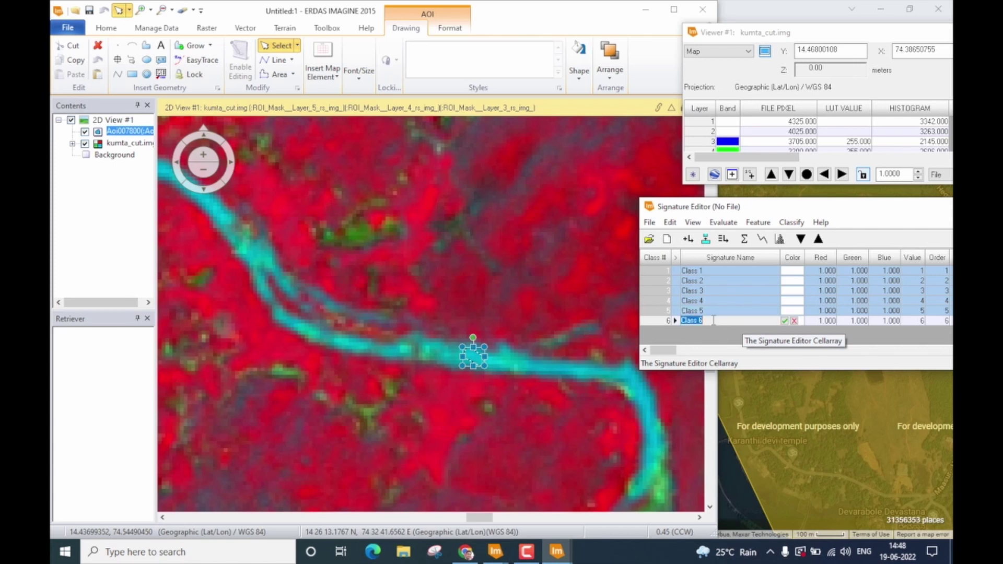
type("Water Body")
key("Return")
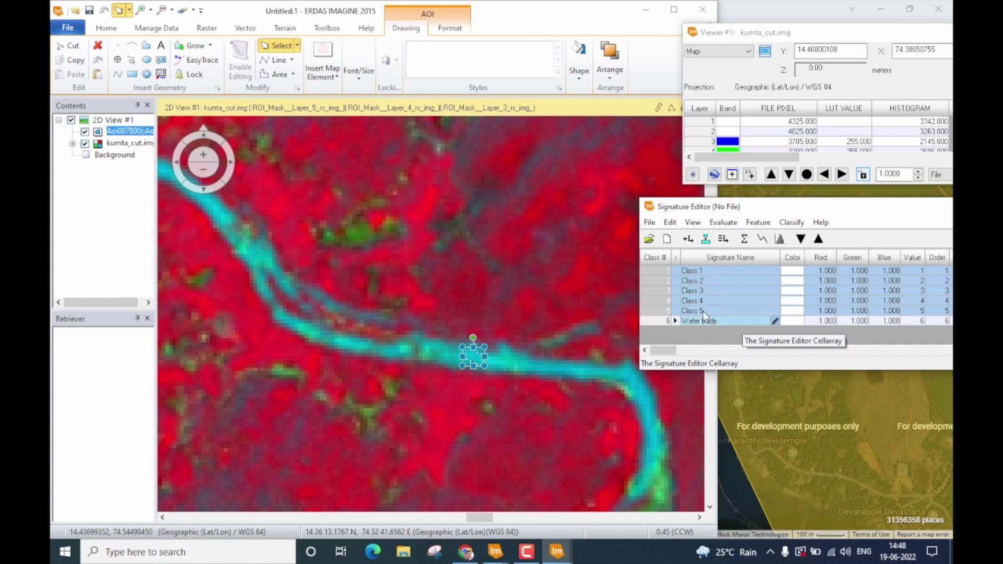
key("Return")
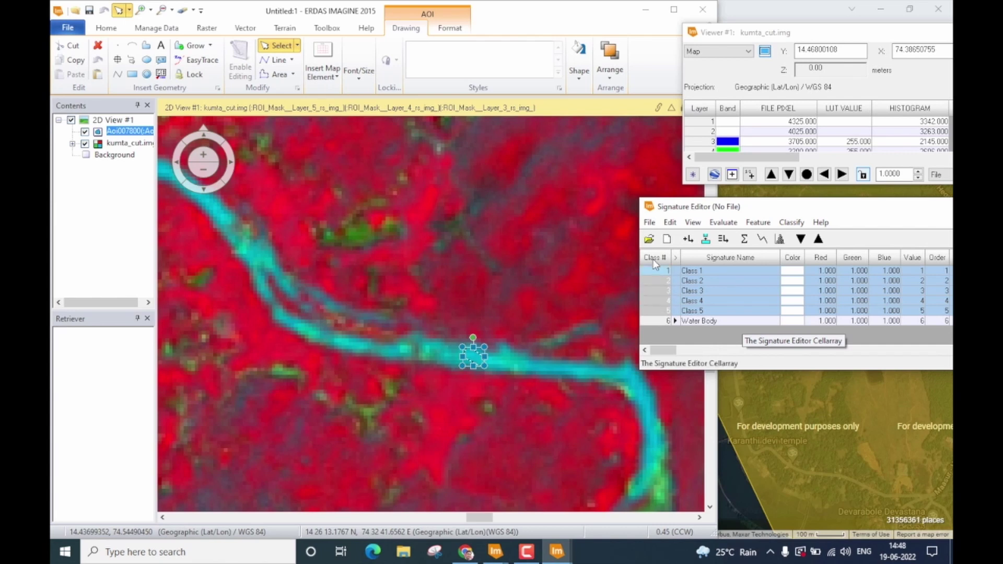
Step: Delete the five original signatures, Class 1 through Class 5, and select the Water Body signature
right_click(653, 281)
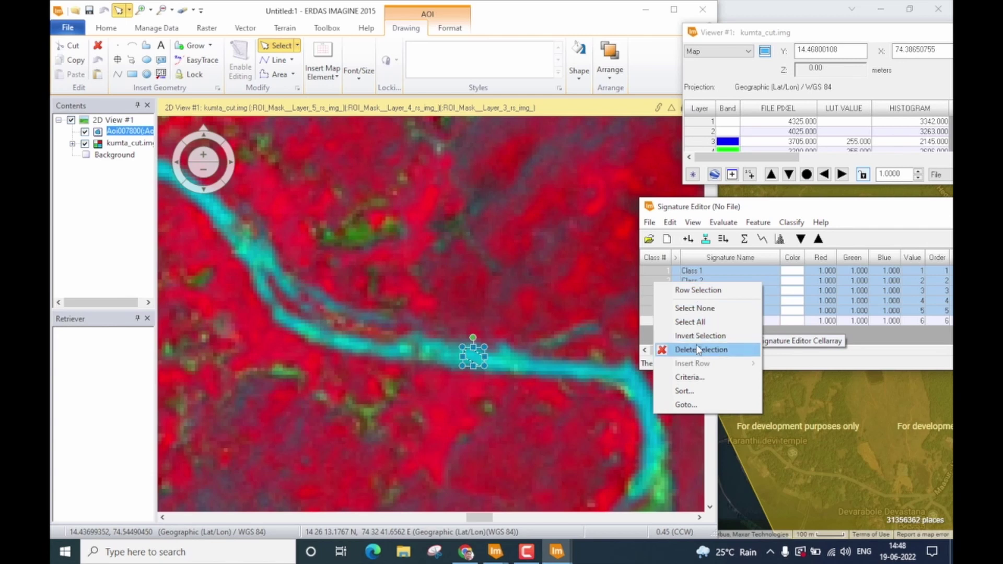
left_click(722, 349)
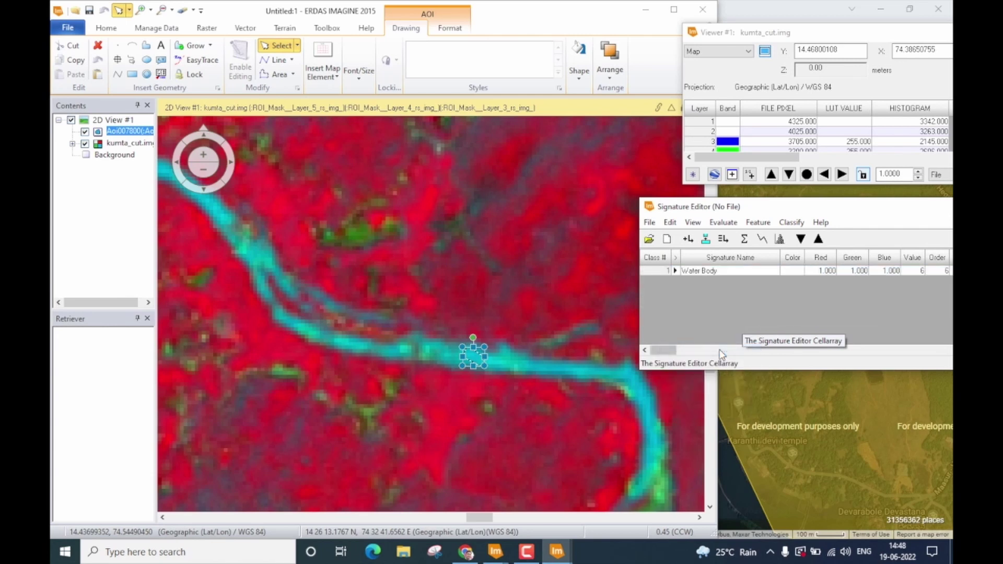
left_click(654, 272)
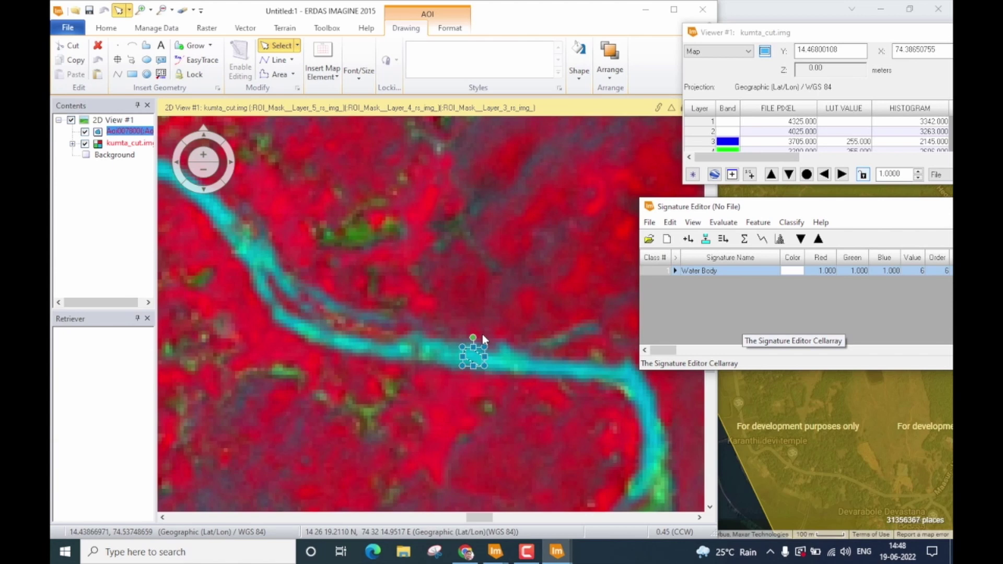
Step: Turn on the Inquire cursor and place it on the green area south-east of the river's U-shaped bend
scroll(482, 334, "down", 6)
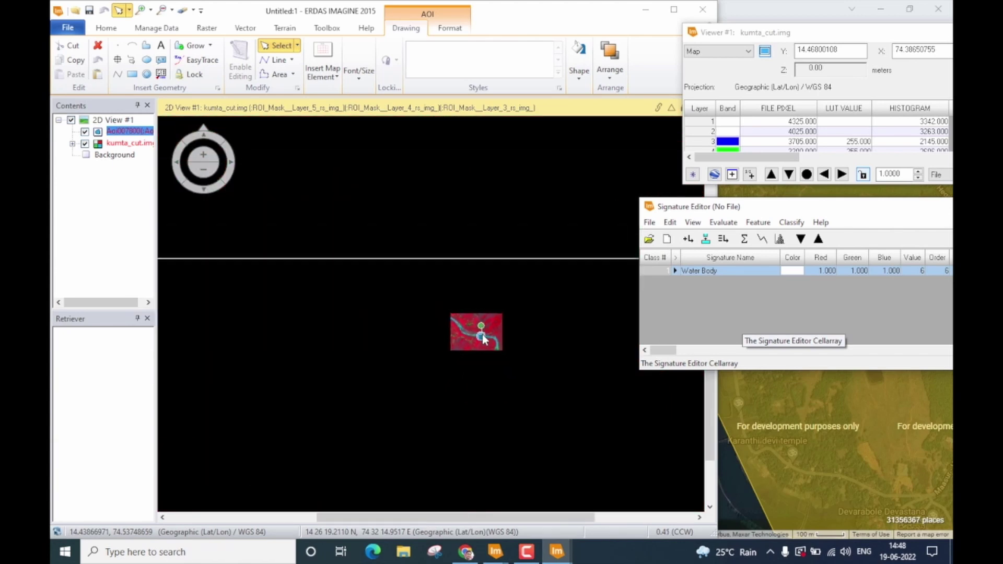
scroll(482, 334, "up", 6)
left_click(494, 291)
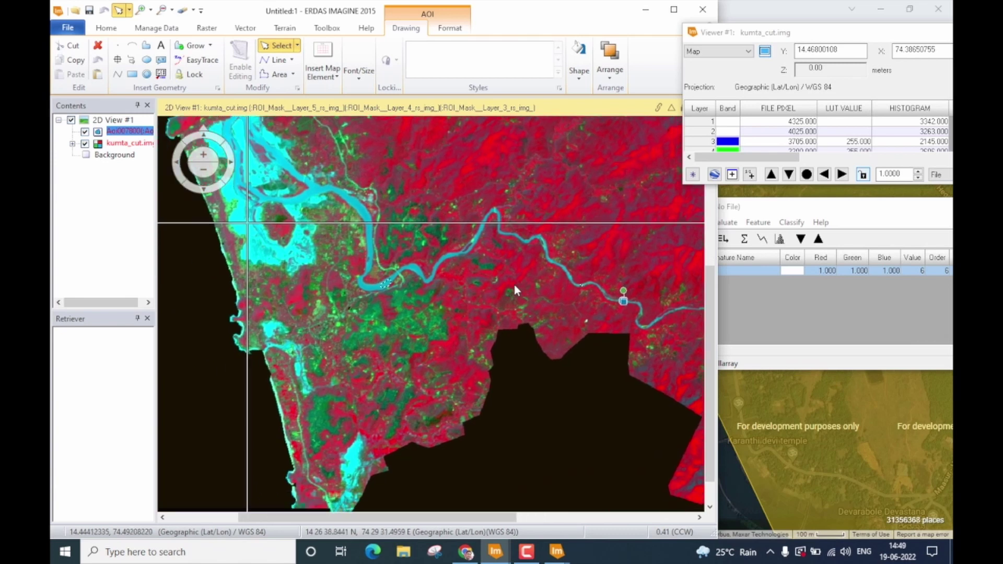
scroll(429, 306, "down", 4)
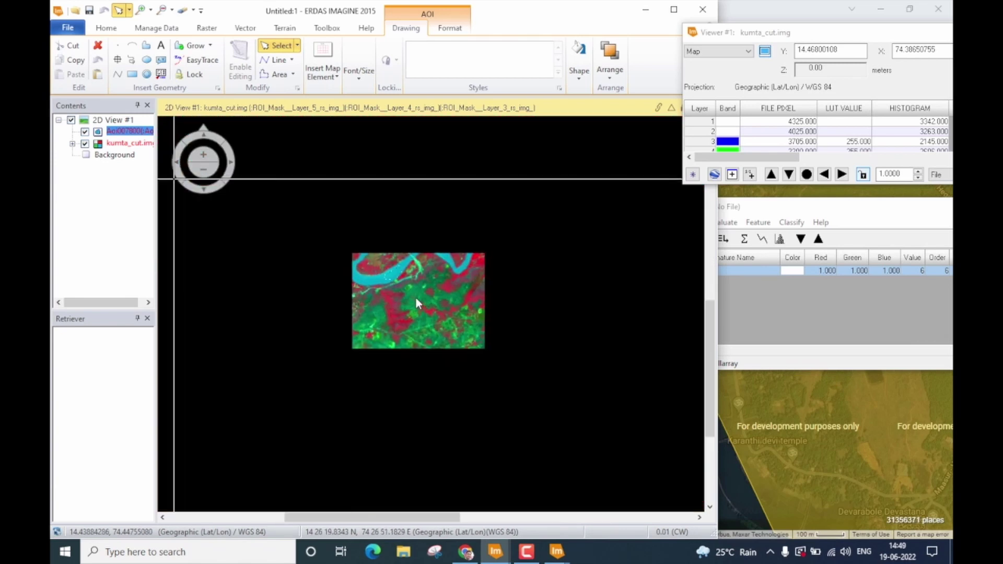
scroll(416, 300, "up", 8)
scroll(415, 302, "up", 2)
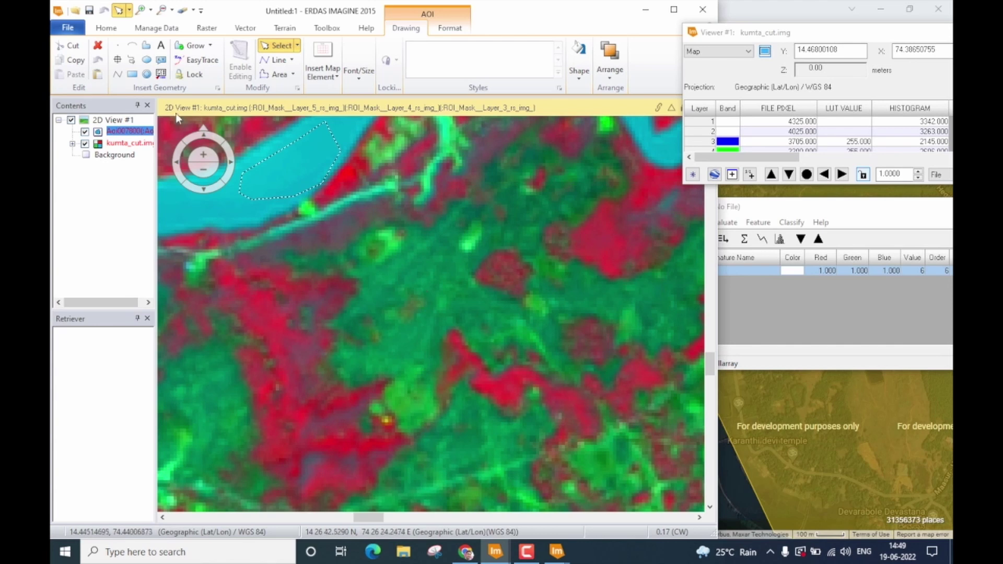
left_click(106, 28)
left_click(138, 62)
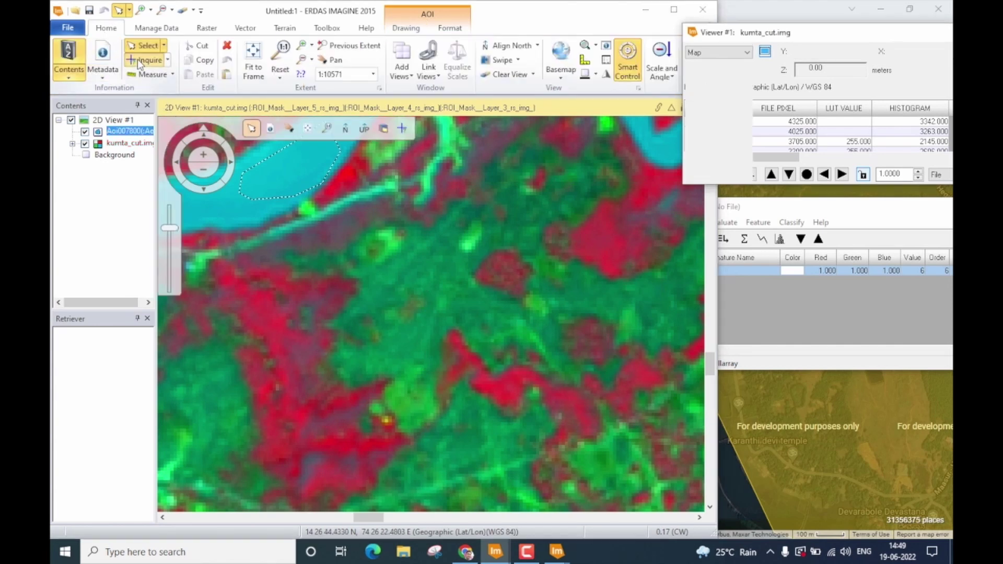
scroll(452, 309, "down", 5)
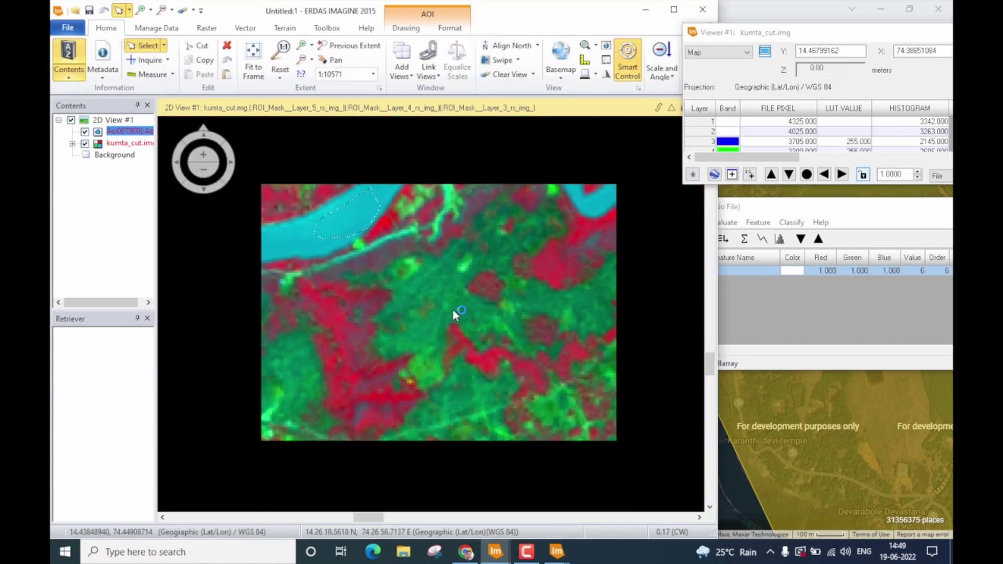
scroll(453, 309, "down", 3)
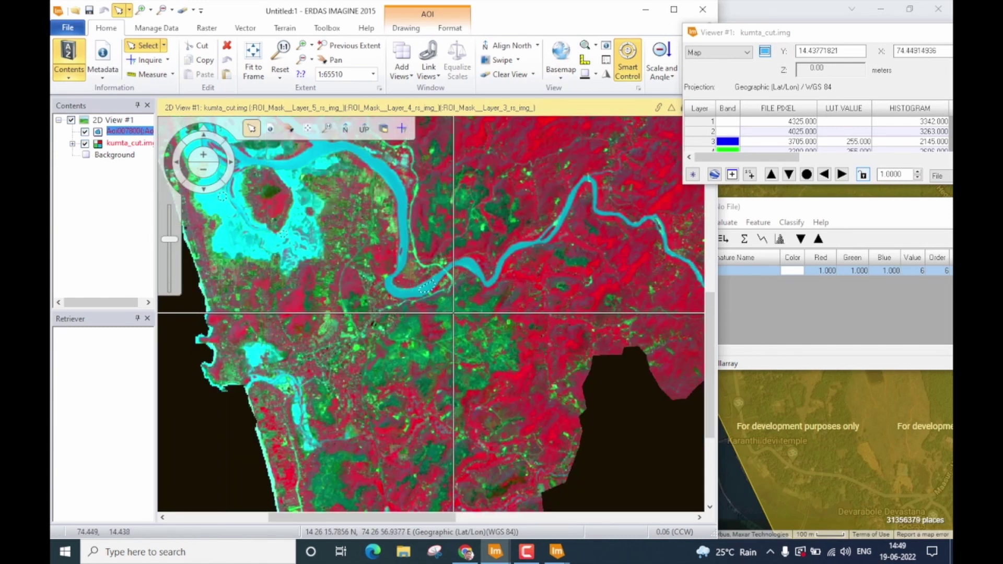
scroll(459, 310, "up", 2)
scroll(459, 309, "up", 5)
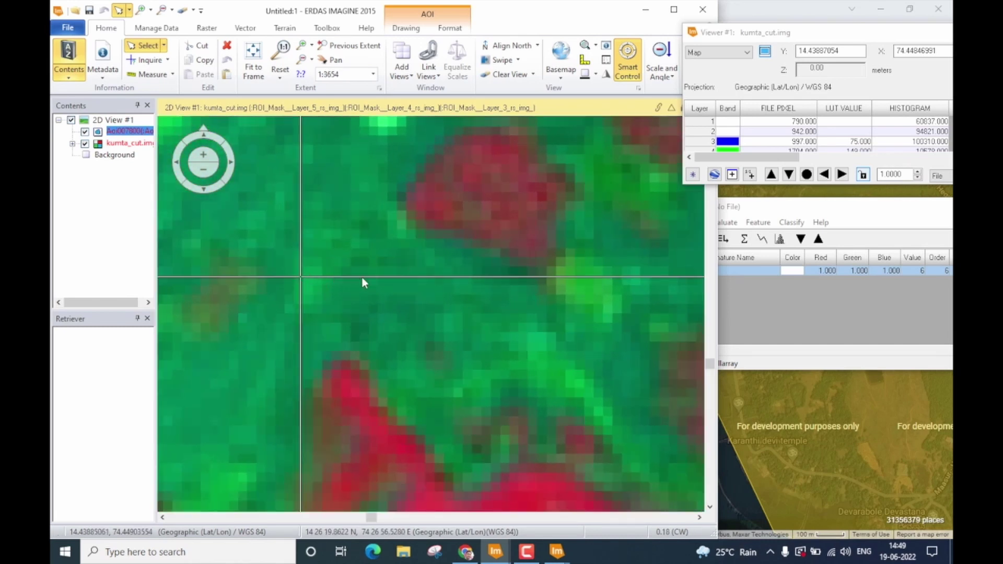
left_click(811, 85)
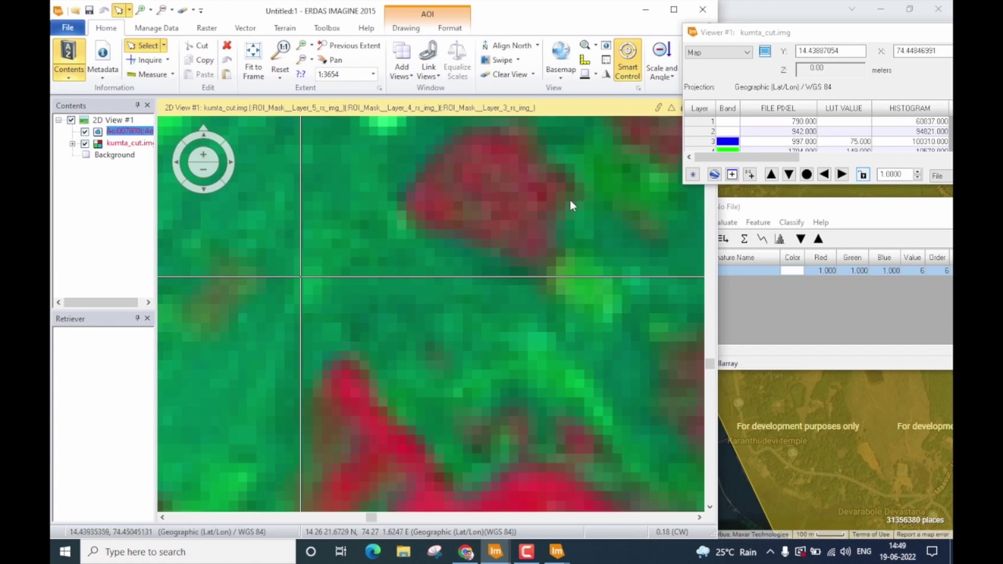
Step: Copy the Inquire cursor's Y coordinate, switch to Chrome, and replace the lat value in the Wikimapia address with 14.43887054
left_click_drag(853, 51, 800, 51)
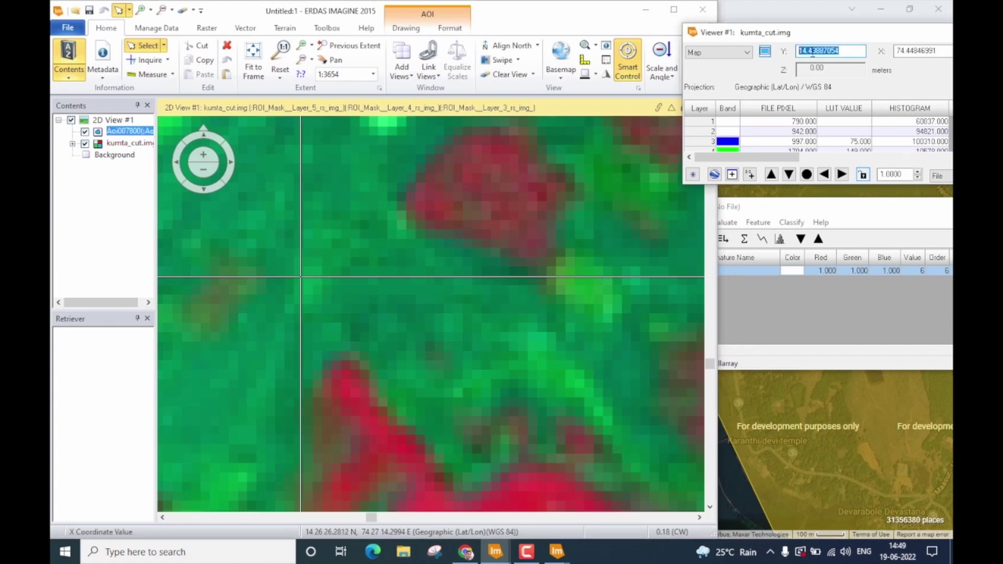
right_click(816, 51)
left_click(840, 94)
left_click(465, 551)
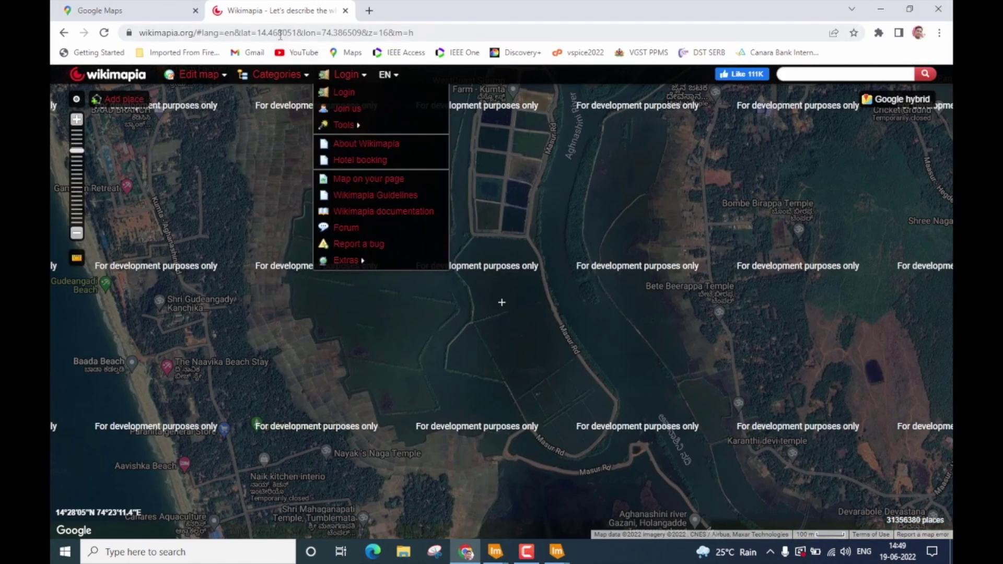
left_click(298, 32)
double_click(298, 33)
right_click(299, 33)
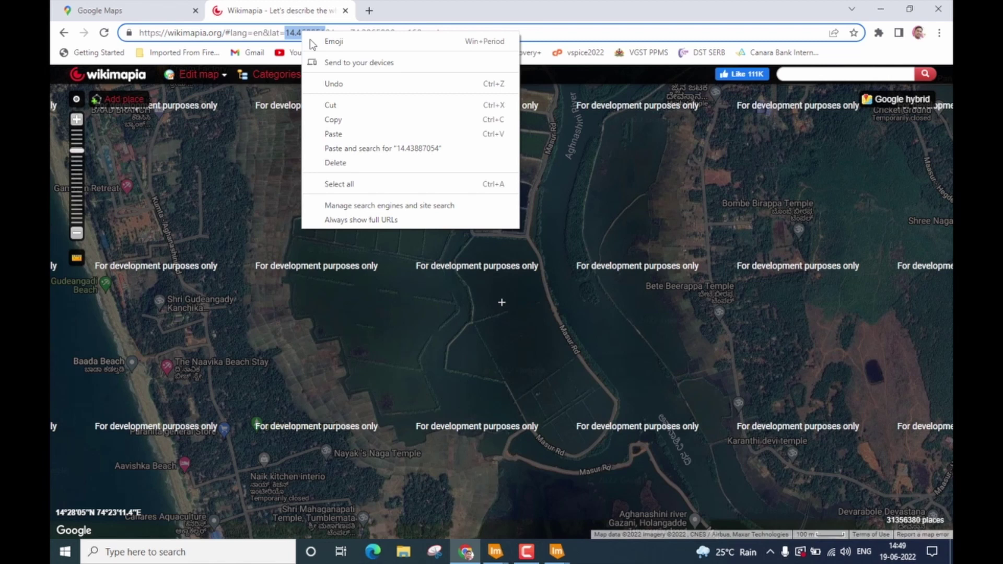
left_click(353, 132)
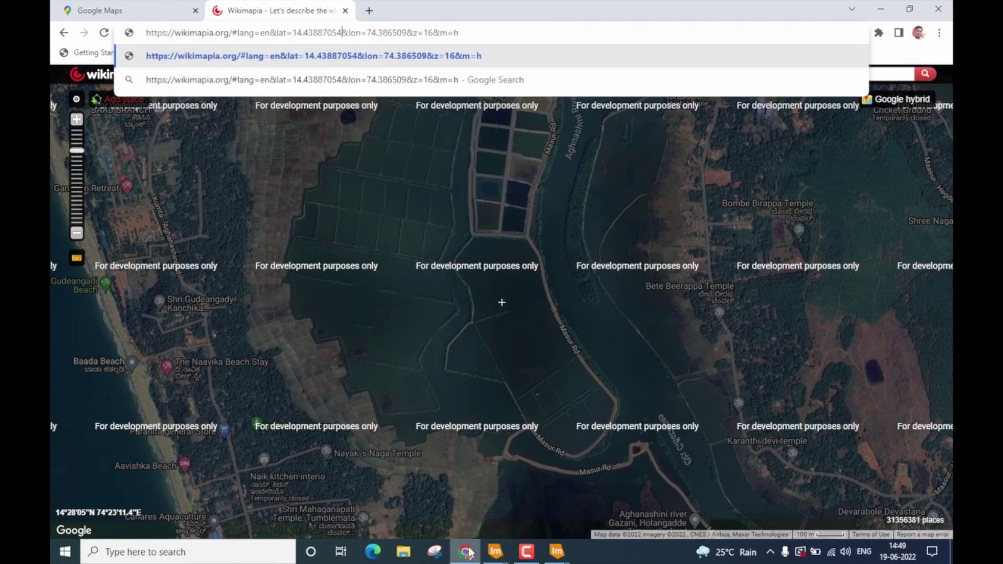
Step: Copy the Inquire cursor's X coordinate from ERDAS IMAGINE, replace the lon value in Chrome's Wikimapia address with 74.44846991, and load the location
left_click(496, 552)
double_click(915, 51)
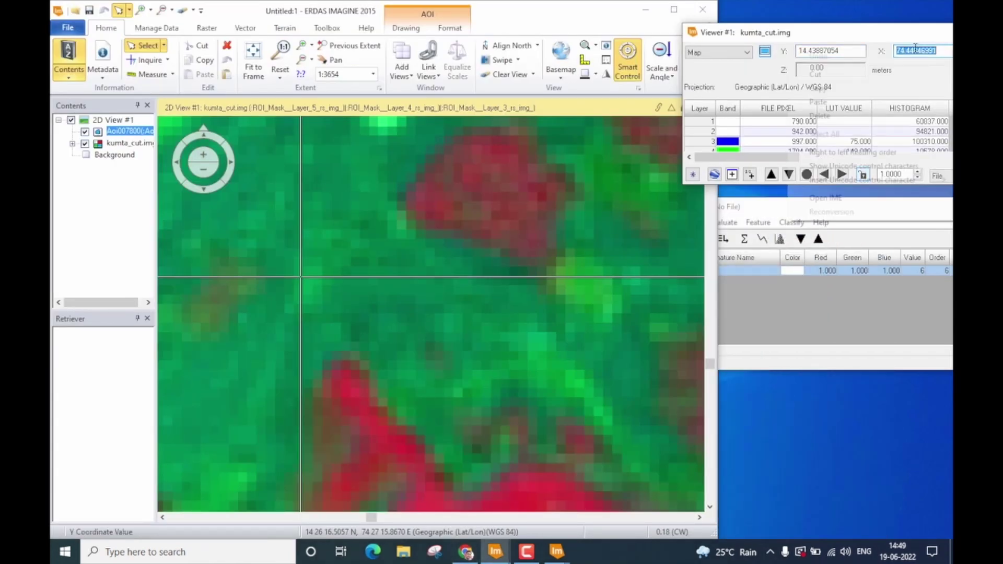
right_click(915, 50)
left_click(920, 93)
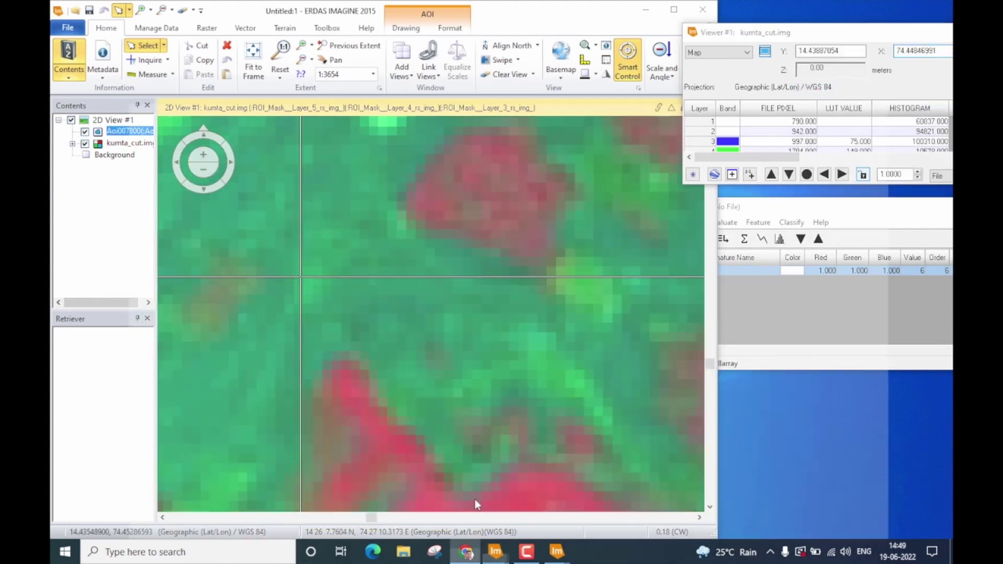
left_click(475, 500)
double_click(379, 32)
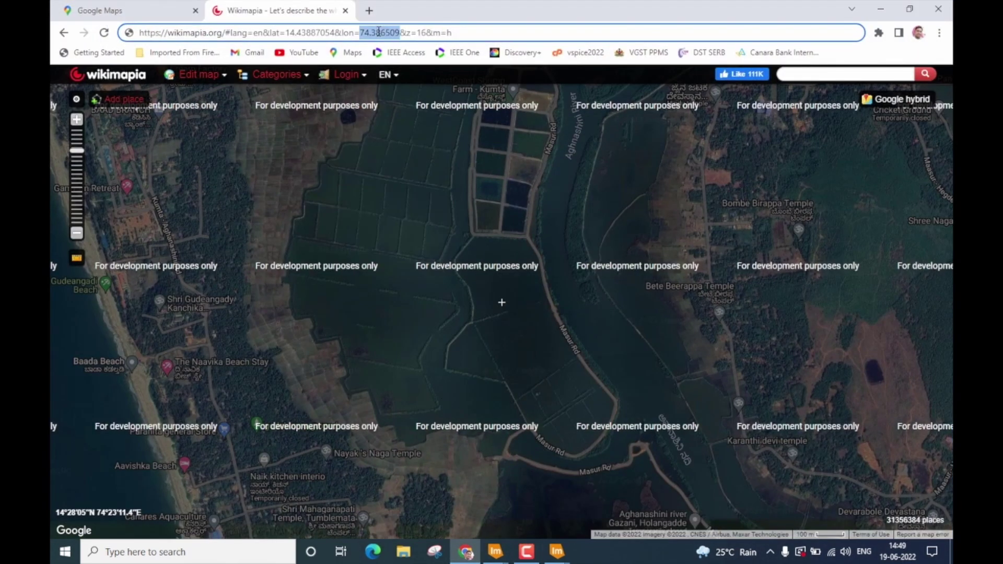
right_click(378, 32)
left_click(418, 134)
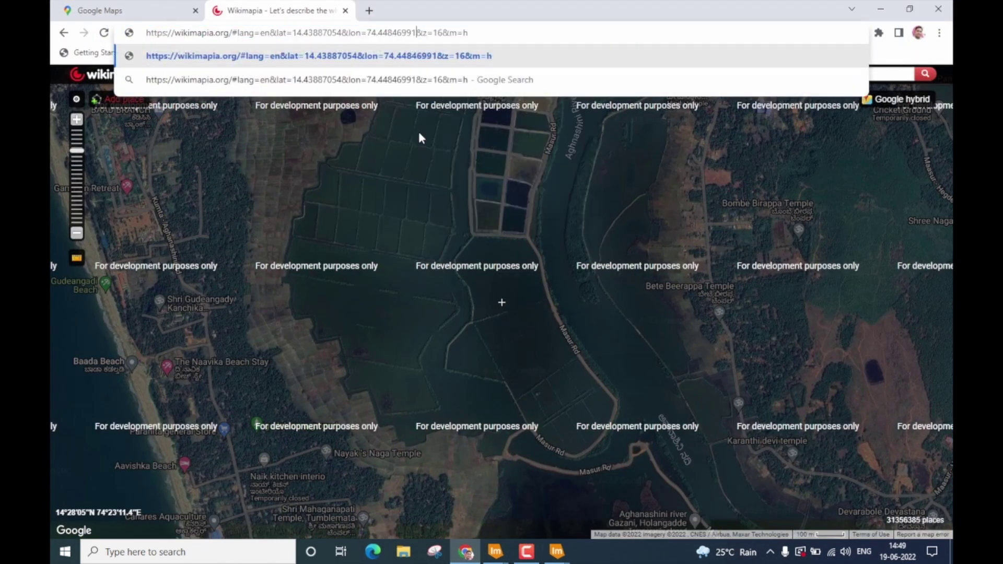
key("Return")
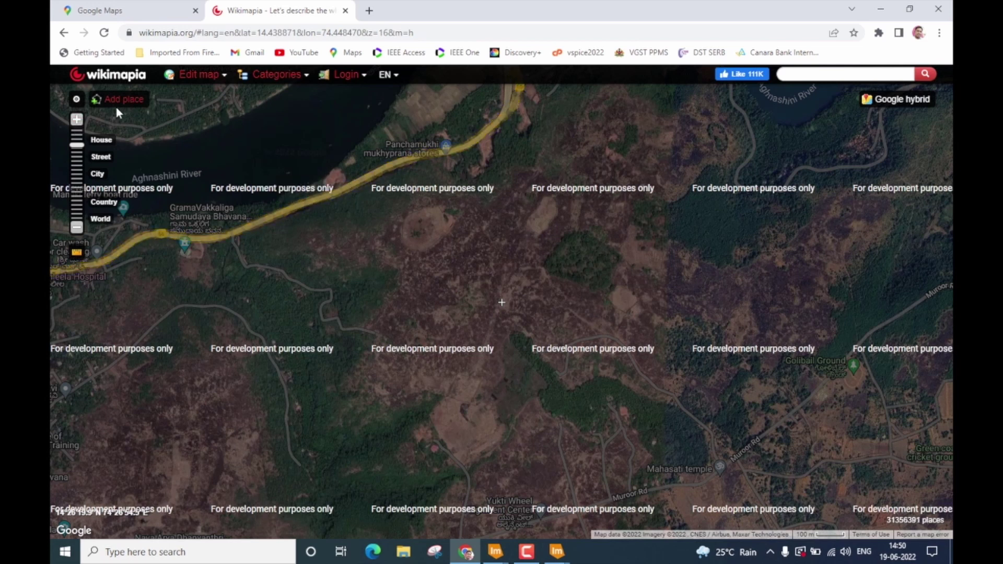
Step: Zoom the Wikimapia satellite map in to level 19 and examine the land cover around the marked point
left_click(76, 120)
left_click(76, 120)
left_click(77, 120)
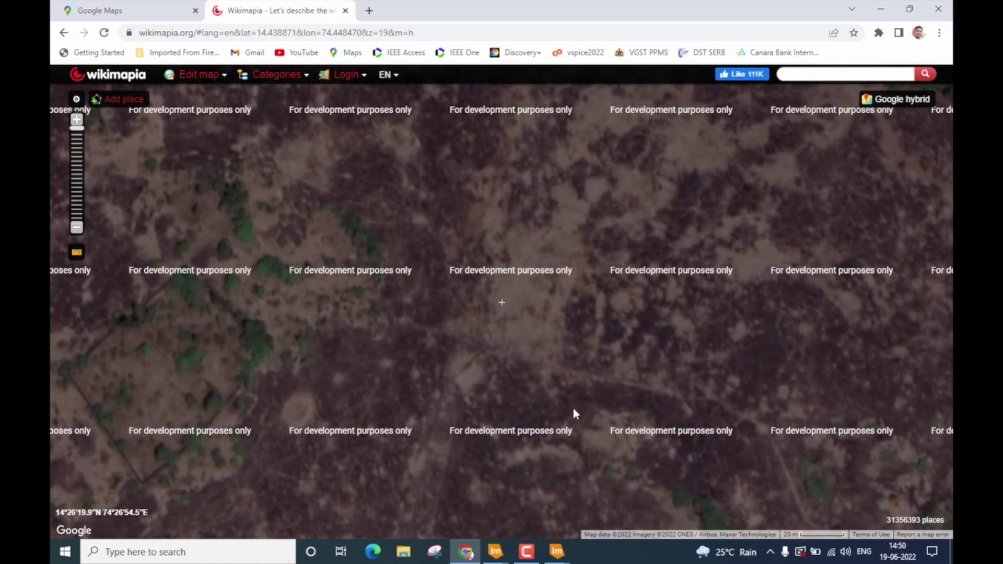
left_click_drag(573, 413, 608, 416)
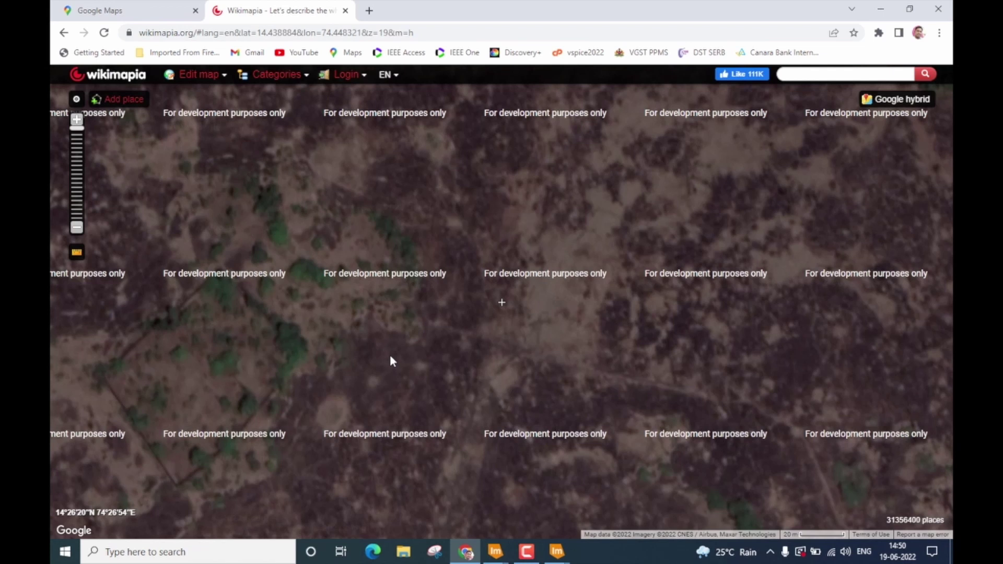
Step: Switch back to the ERDAS IMAGINE 2D view and examine the green area around the Inquire cursor and the nearby river bend
mouse_move(495, 551)
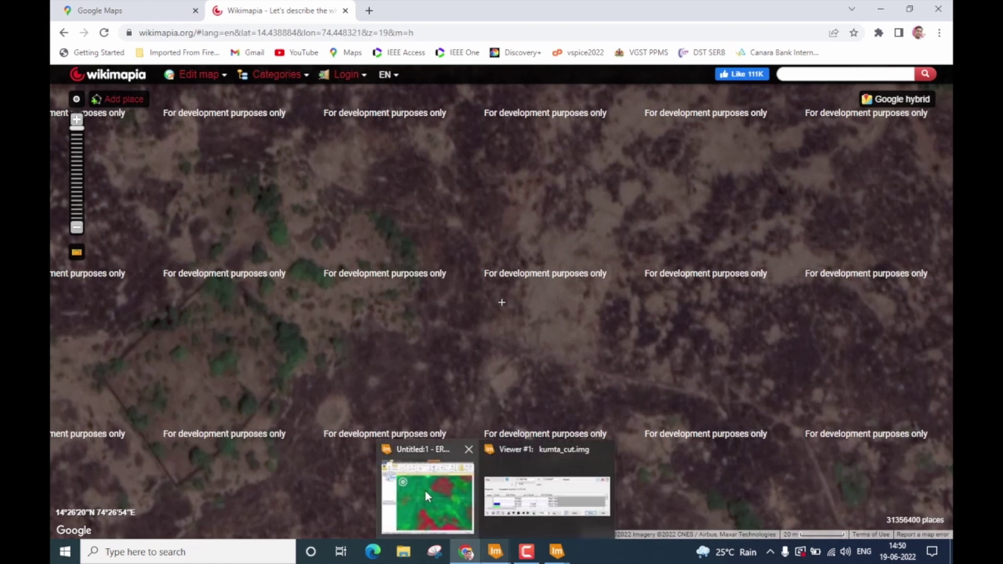
left_click(426, 492)
scroll(282, 319, "down", 2)
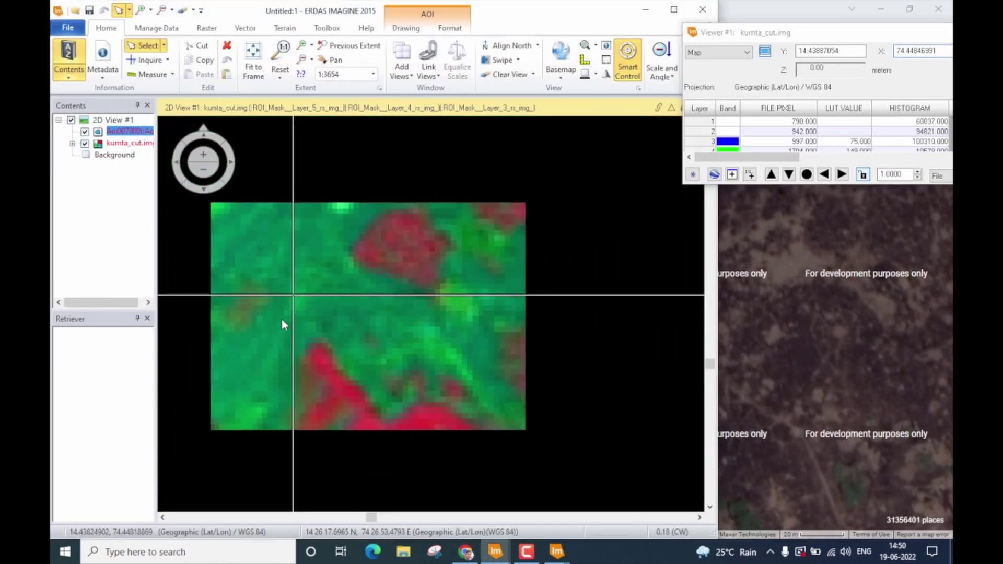
scroll(245, 279, "up", 2)
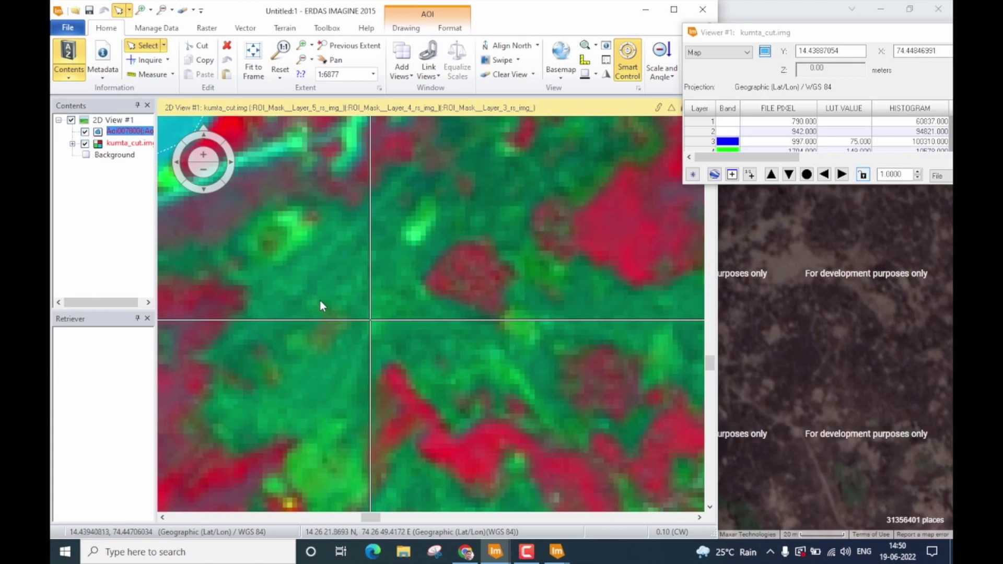
scroll(322, 301, "down", 2)
scroll(324, 299, "down", 2)
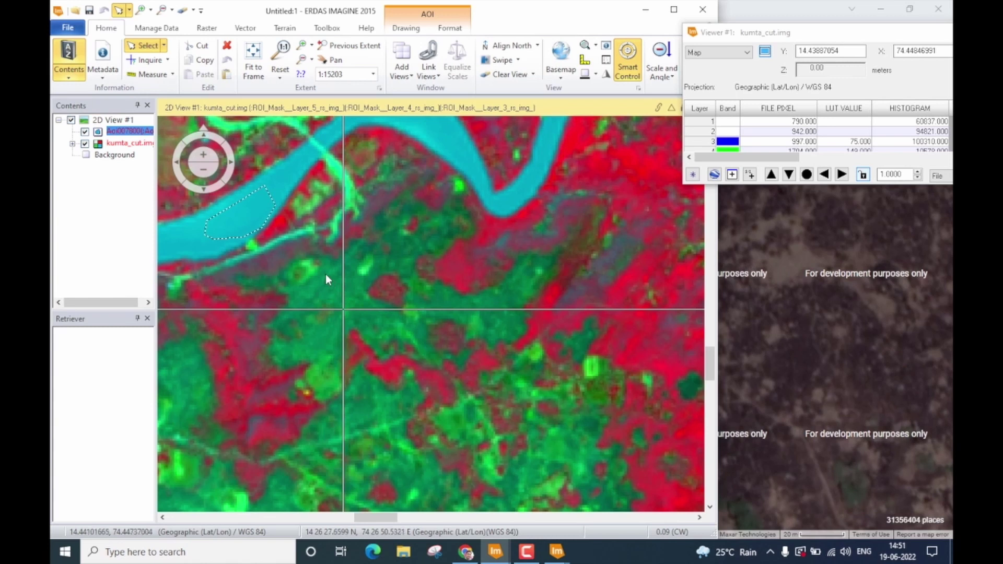
left_click_drag(325, 274, 396, 369)
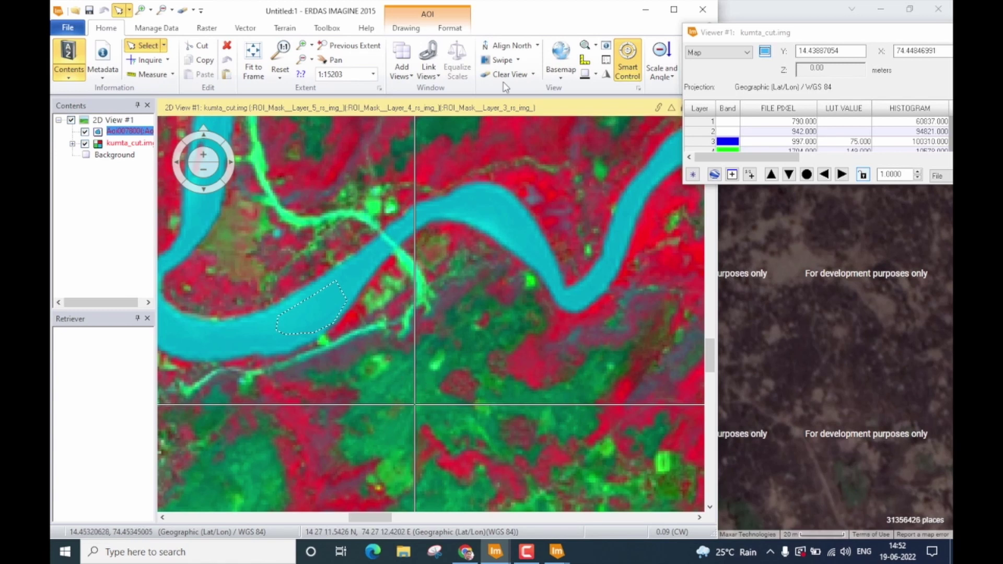
Step: Draw a six-vertex polygon AOI over the uniform green area just around and above the Inquire cursor crosshair
left_click(412, 31)
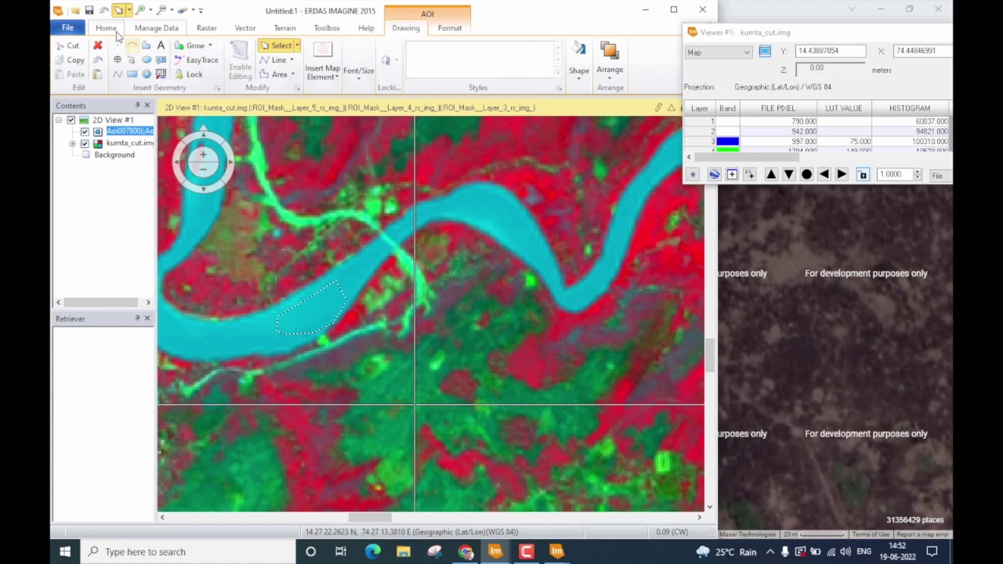
left_click(147, 46)
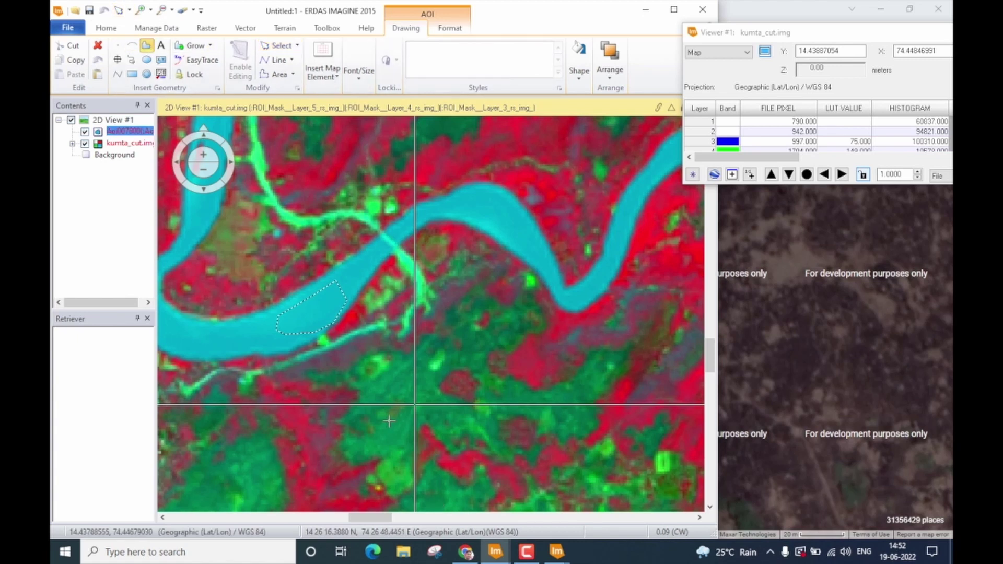
scroll(389, 421, "up", 5)
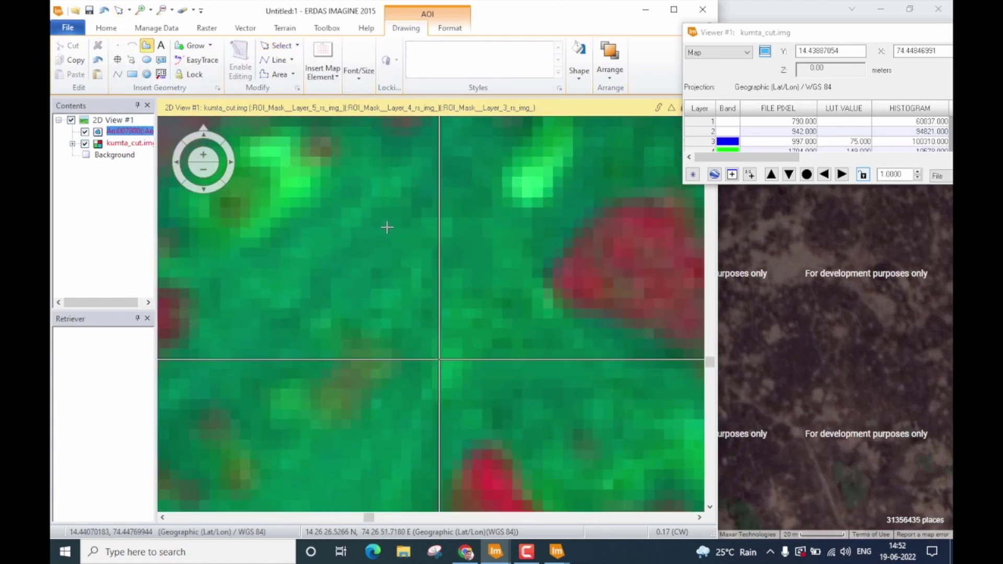
left_click(381, 235)
left_click(328, 290)
left_click(390, 359)
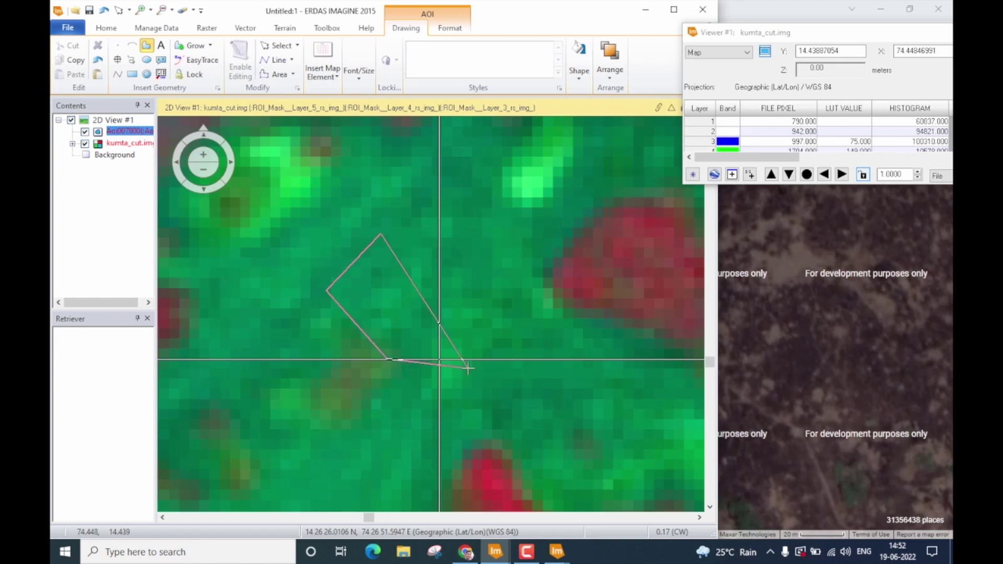
left_click(468, 369)
left_click(508, 297)
double_click(480, 225)
Step: Bring up the Signature Editor and create a new signature from the selected green-area polygon
mouse_move(557, 552)
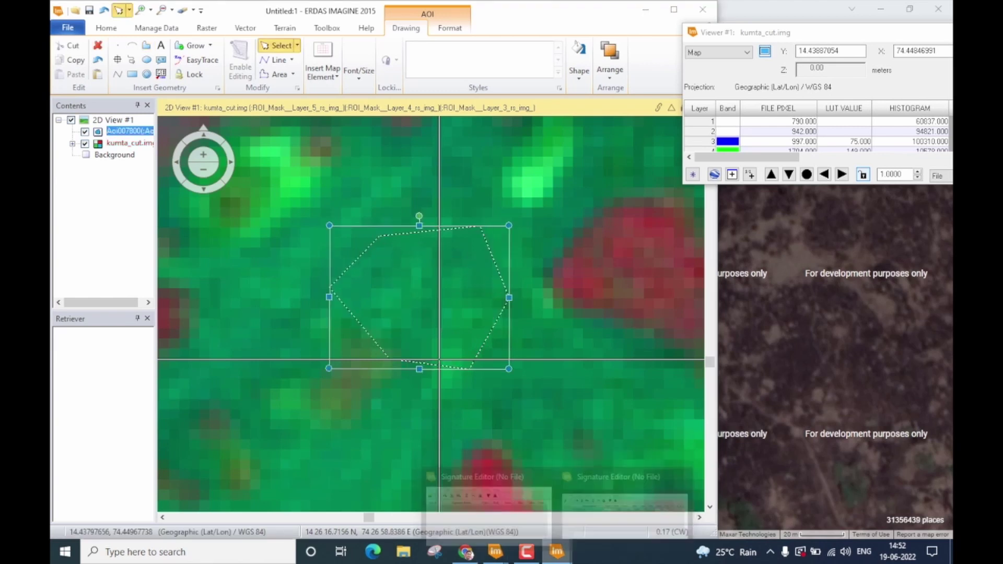
left_click(614, 471)
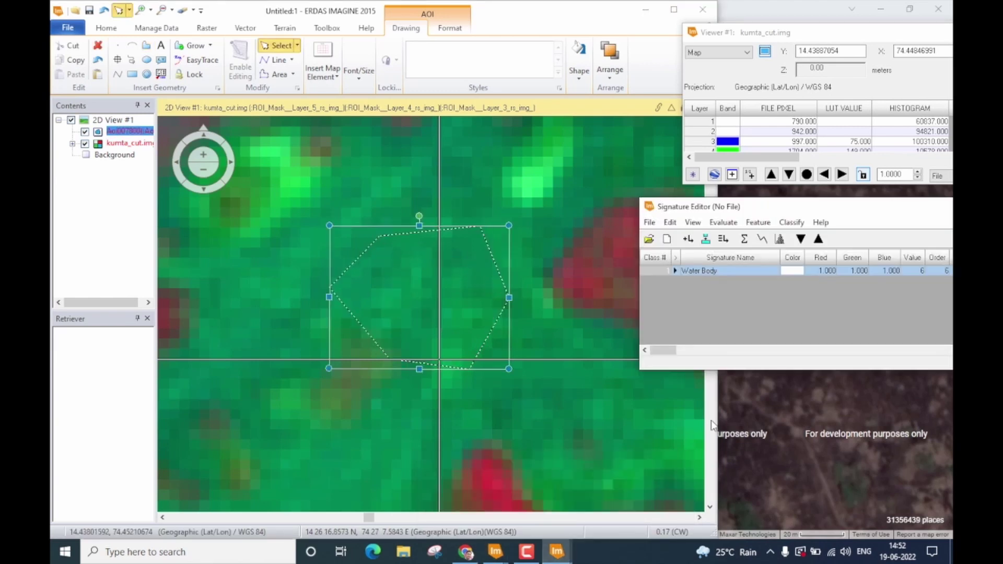
left_click(688, 240)
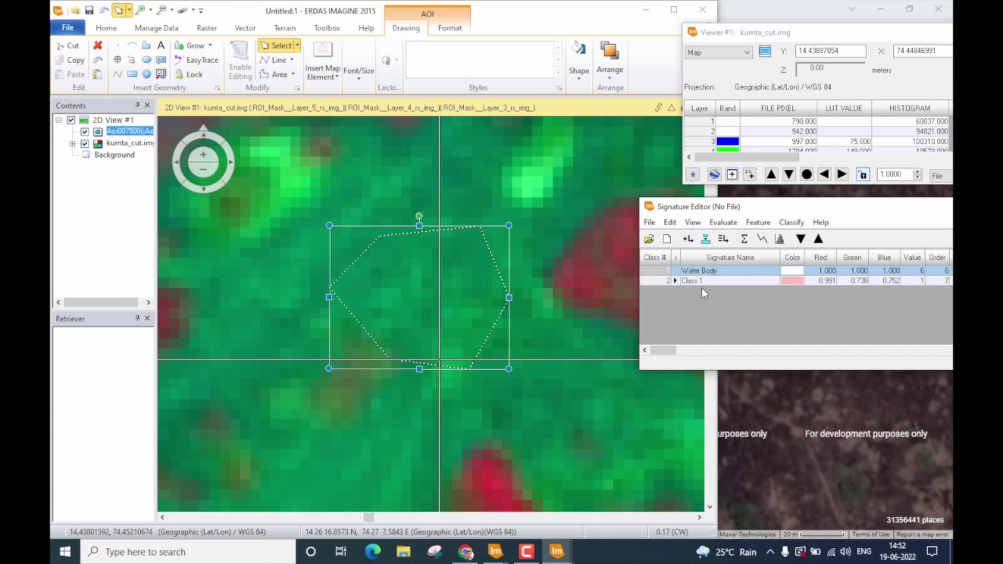
left_click(790, 282)
Step: Draw a five-vertex polygon AOI on a darker green patch south-east of the first green sample
left_click(564, 355)
scroll(564, 355, "down", 6)
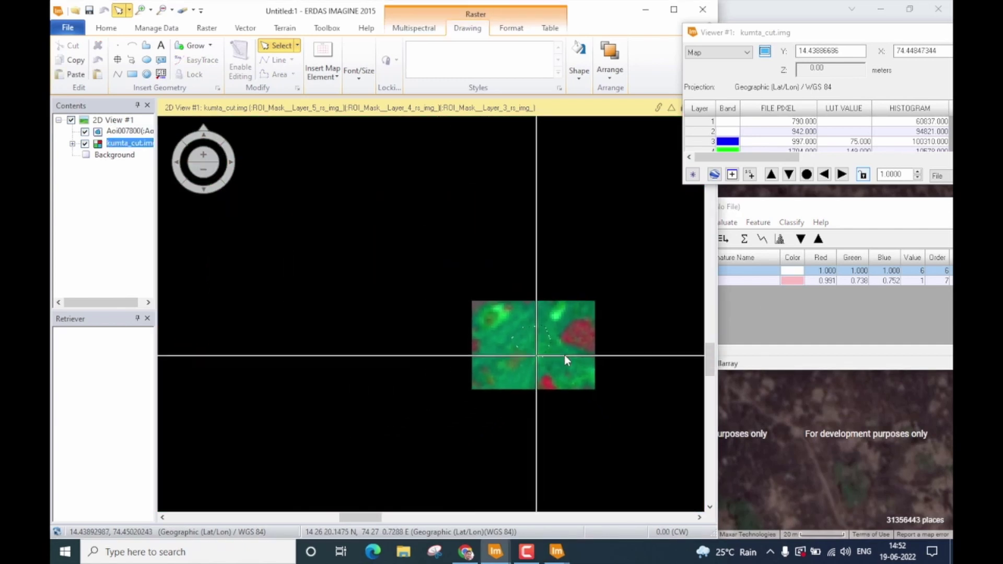
scroll(565, 356, "up", 5)
scroll(349, 227, "up", 3)
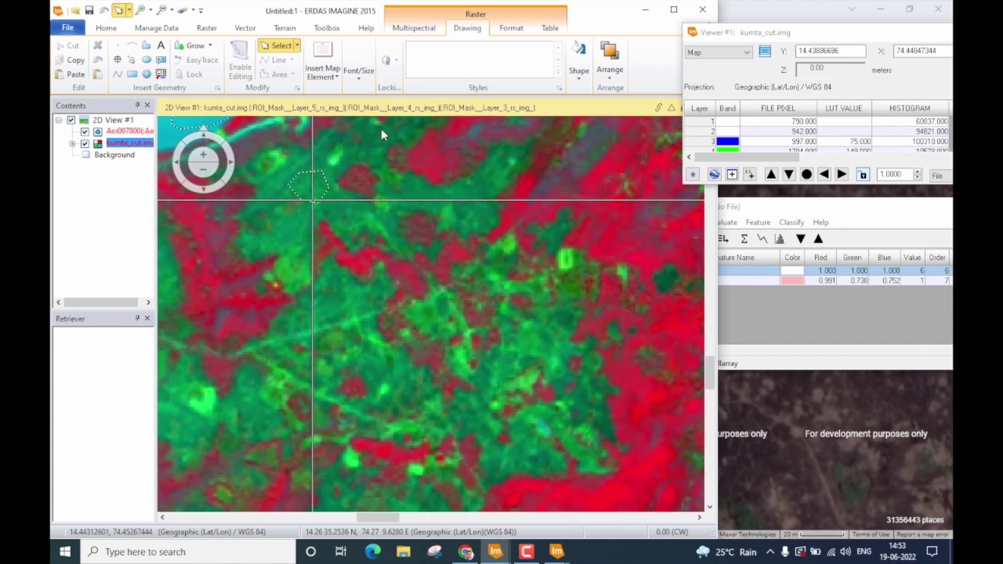
left_click_drag(541, 456, 519, 316)
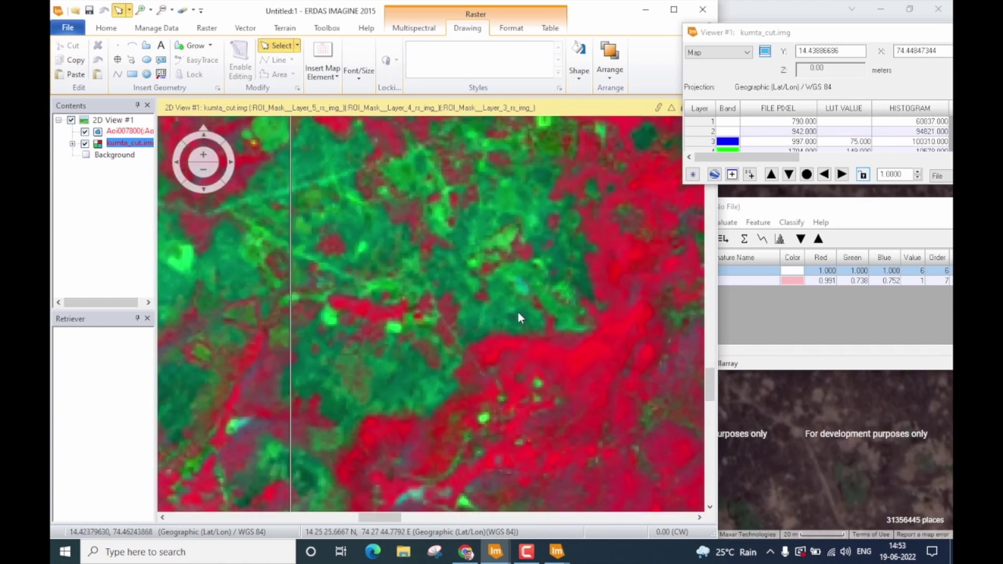
scroll(488, 312, "up", 5)
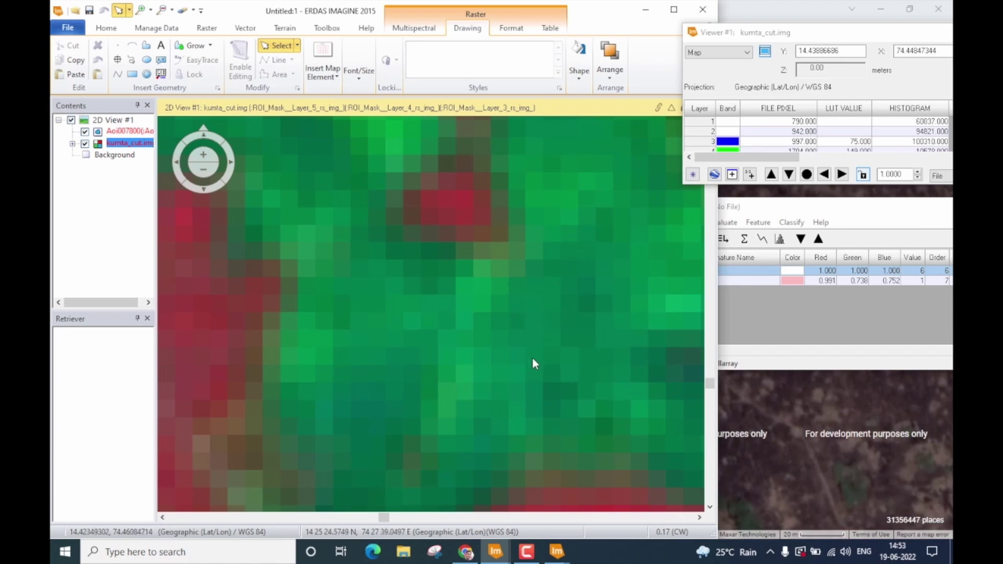
left_click(146, 46)
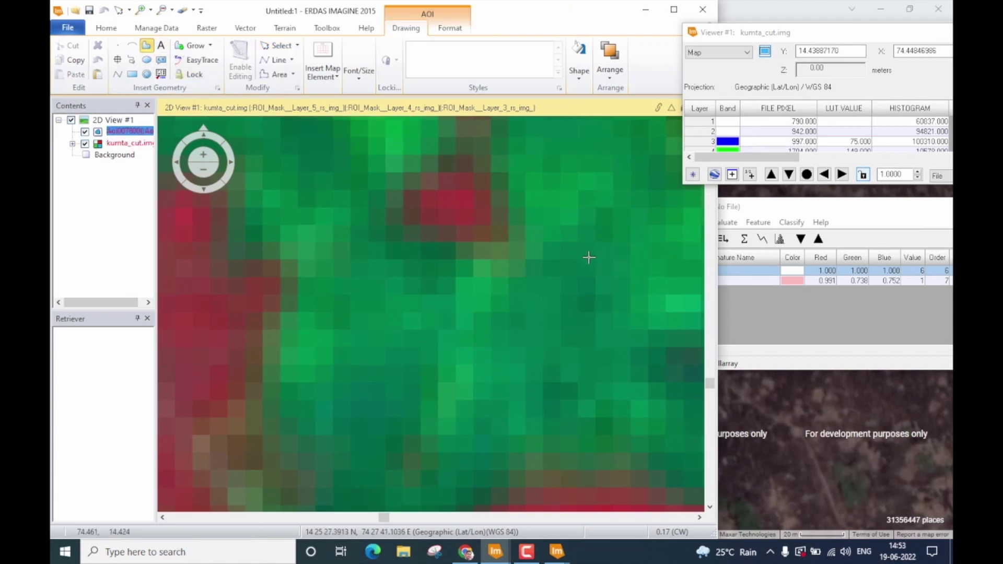
left_click(604, 259)
left_click(483, 281)
left_click(511, 400)
double_click(571, 407)
double_click(634, 328)
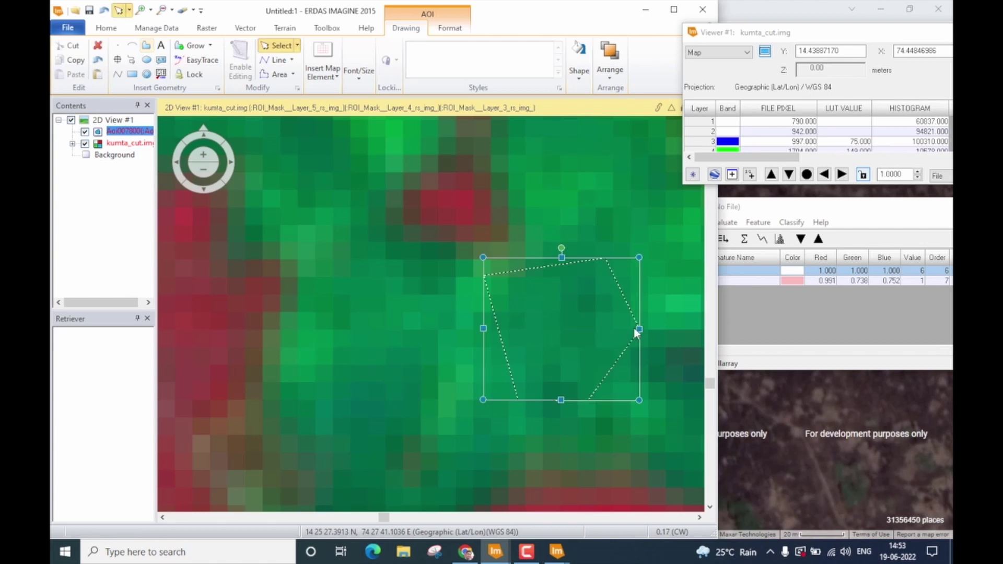
Step: Move the Signature Editor clear of the 2D view and create a signature from the second green polygon
left_click_drag(773, 207, 869, 198)
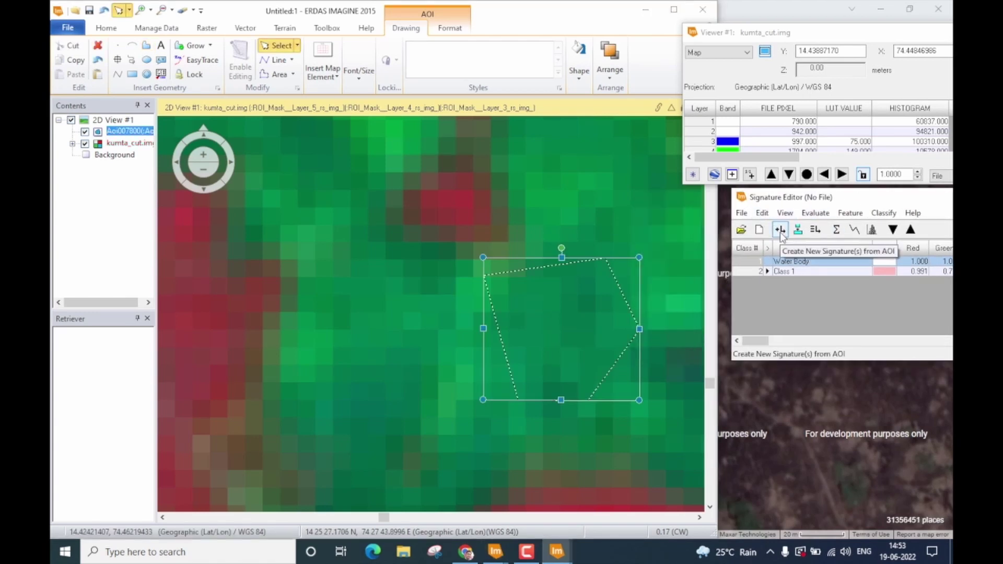
left_click(780, 230)
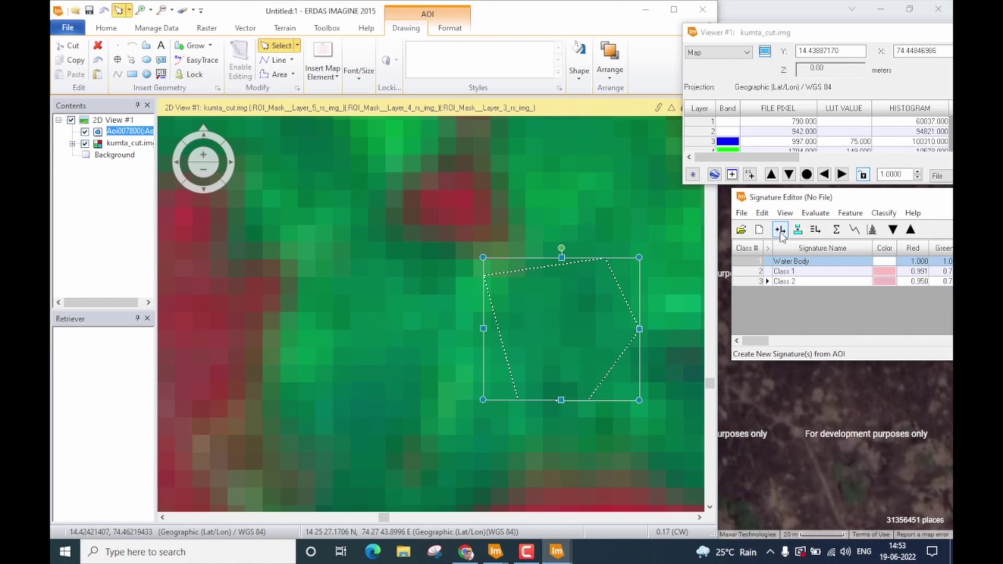
left_click(780, 282)
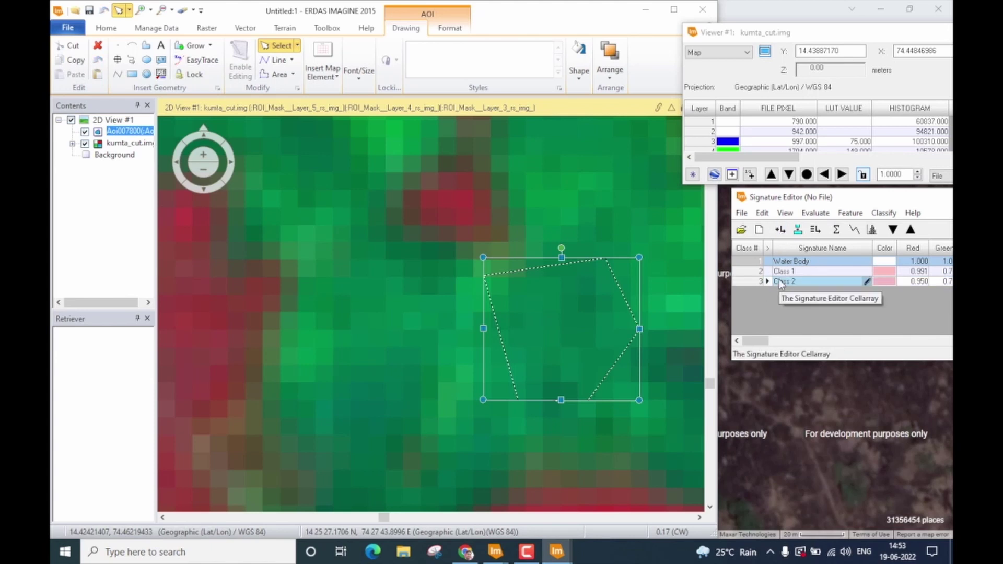
Step: Draw a polygon AOI over the brighter green patch north of the second sample and create a signature from it
scroll(533, 230, "down", 3)
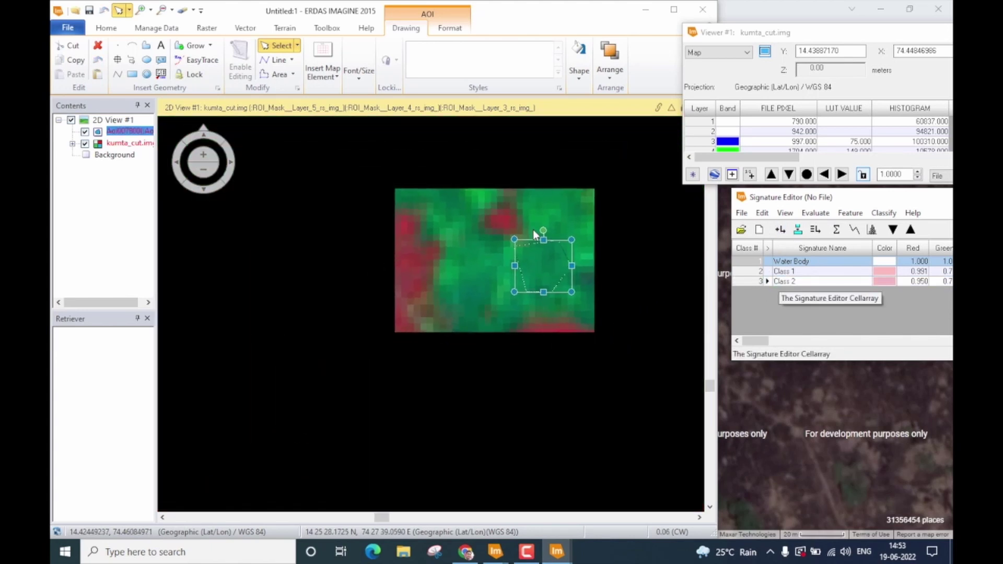
scroll(533, 230, "up", 3)
scroll(646, 242, "down", 2)
scroll(646, 243, "up", 2)
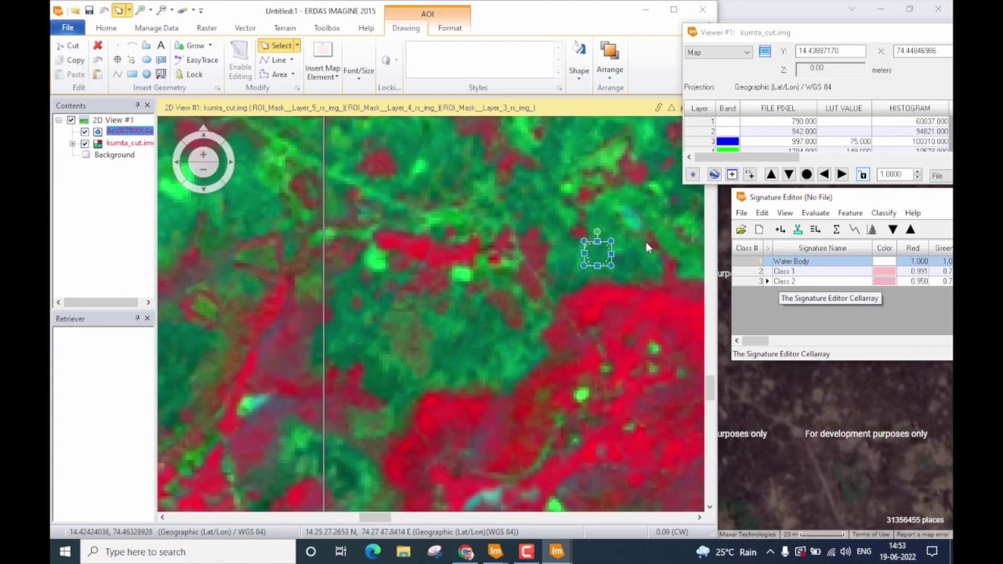
scroll(504, 252, "up", 1)
scroll(492, 280, "up", 2)
scroll(492, 281, "up", 1)
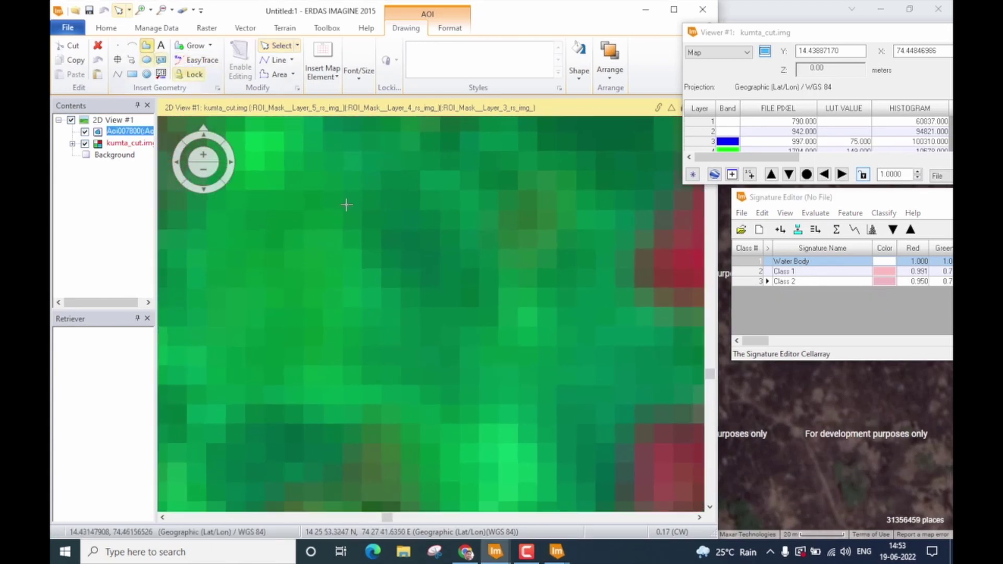
left_click(224, 242)
left_click(369, 251)
left_click(402, 436)
double_click(430, 405)
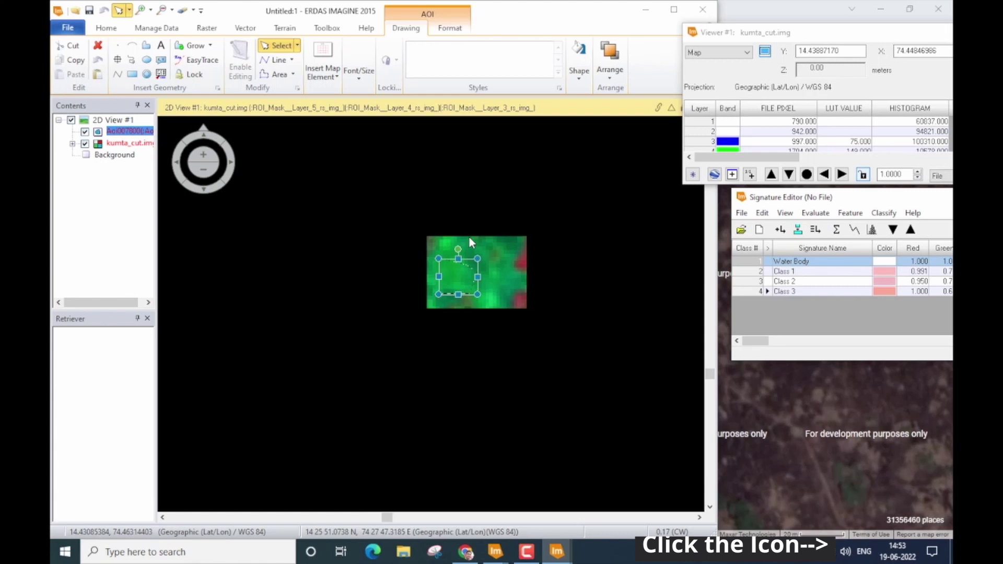
Step: Draw a five-vertex polygon AOI on the dark green patch between red areas north of the river and create a signature from it
scroll(431, 271, "up", 3)
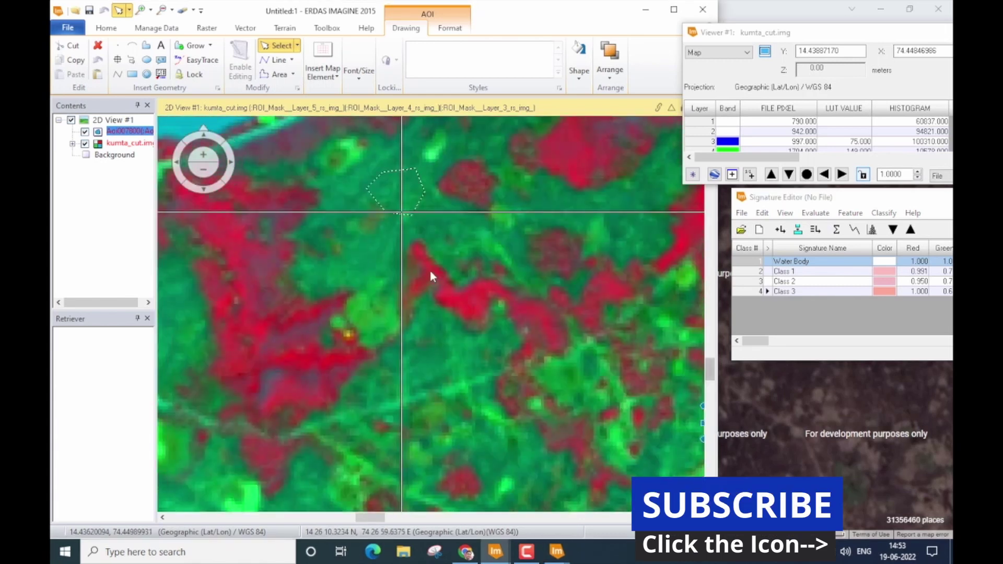
scroll(598, 285, "down", 2)
scroll(501, 327, "up", 1)
scroll(369, 340, "up", 2)
scroll(369, 340, "up", 2)
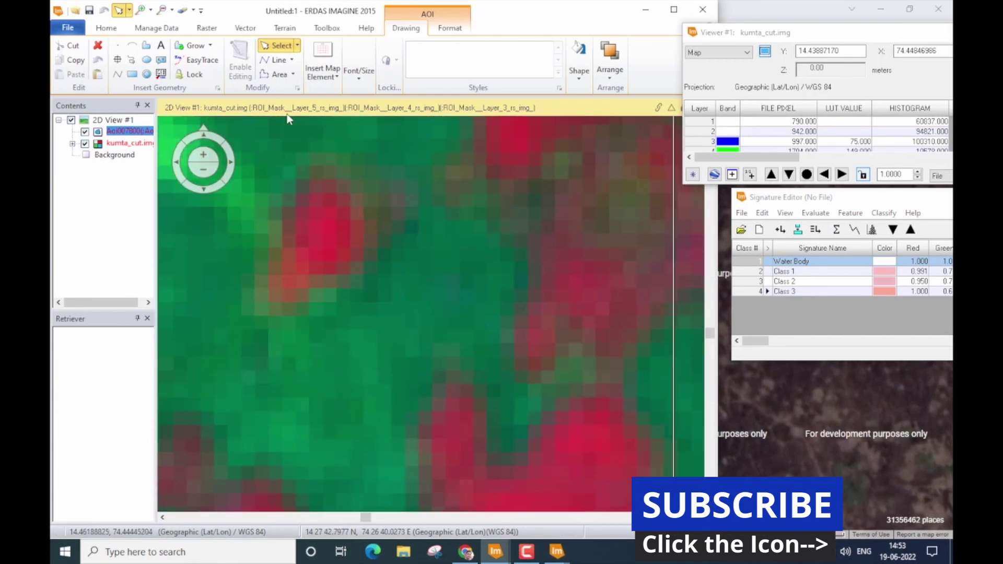
left_click(146, 45)
left_click(444, 226)
left_click(490, 269)
left_click(478, 352)
left_click(409, 338)
double_click(397, 269)
left_click(780, 230)
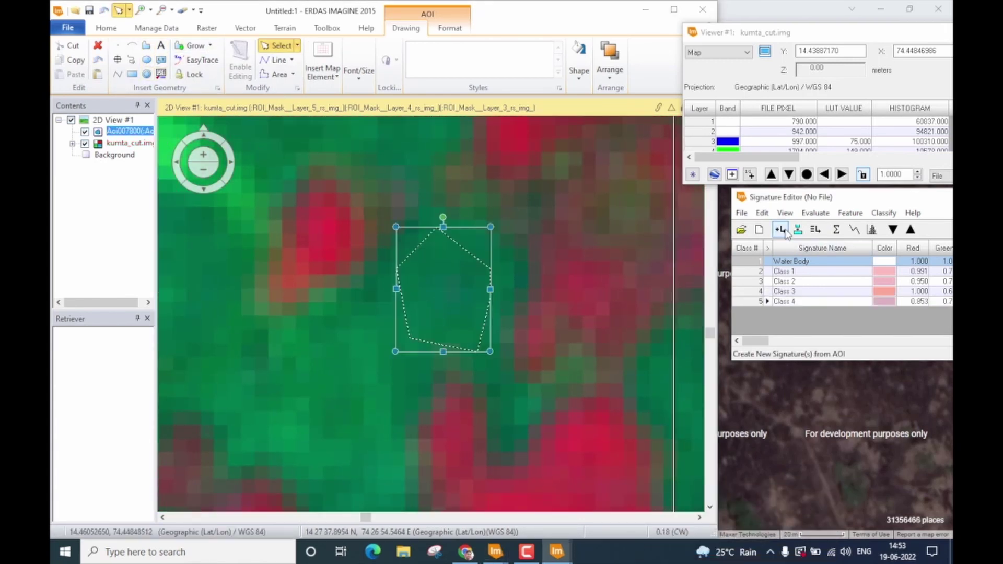
Step: Draw a six-vertex polygon AOI on another dark green patch between red areas and create a signature from it
scroll(294, 357, "down", 3)
scroll(470, 375, "up", 6)
left_click(147, 45)
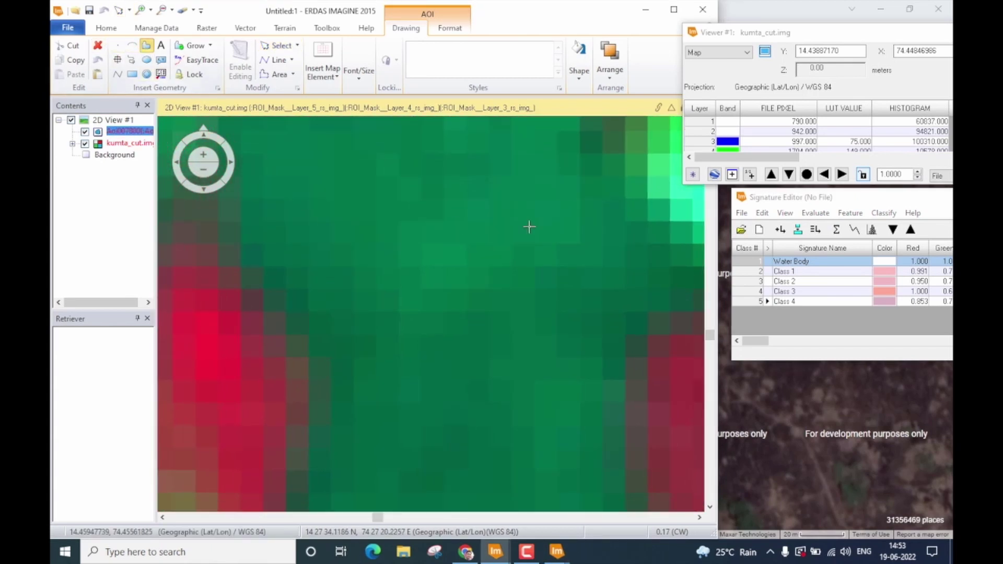
left_click(324, 171)
left_click(570, 218)
left_click(570, 336)
left_click(546, 402)
left_click(413, 470)
double_click(346, 311)
left_click(780, 230)
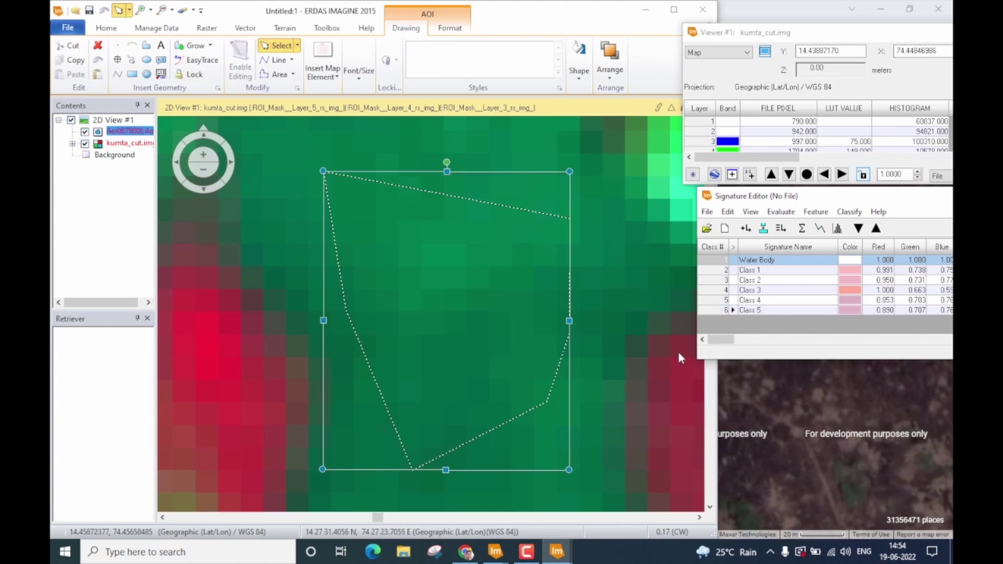
Step: Merge the signatures Class 1 through Class 5 and name the merged signature Barren Land
left_click(725, 301)
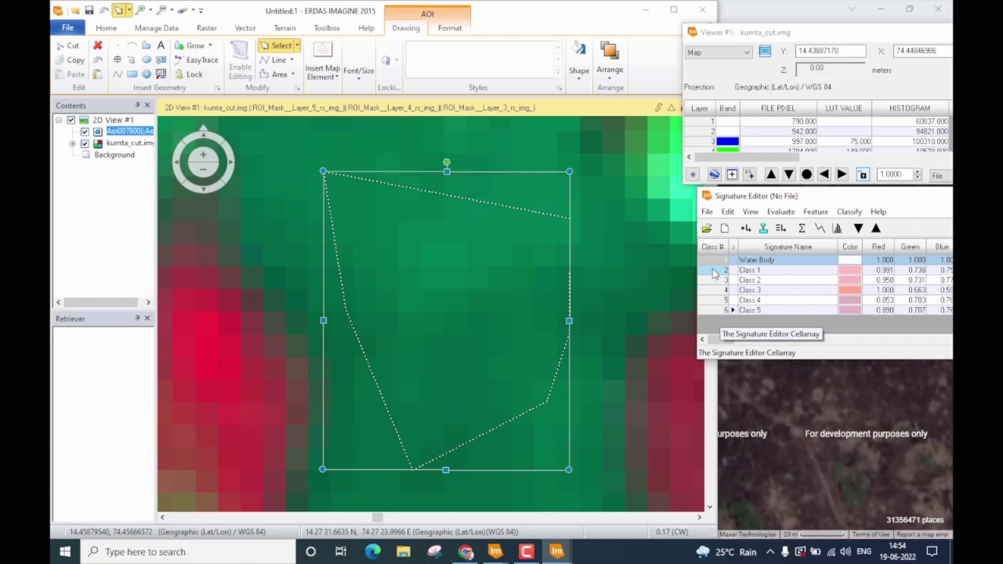
left_click_drag(715, 270, 714, 310)
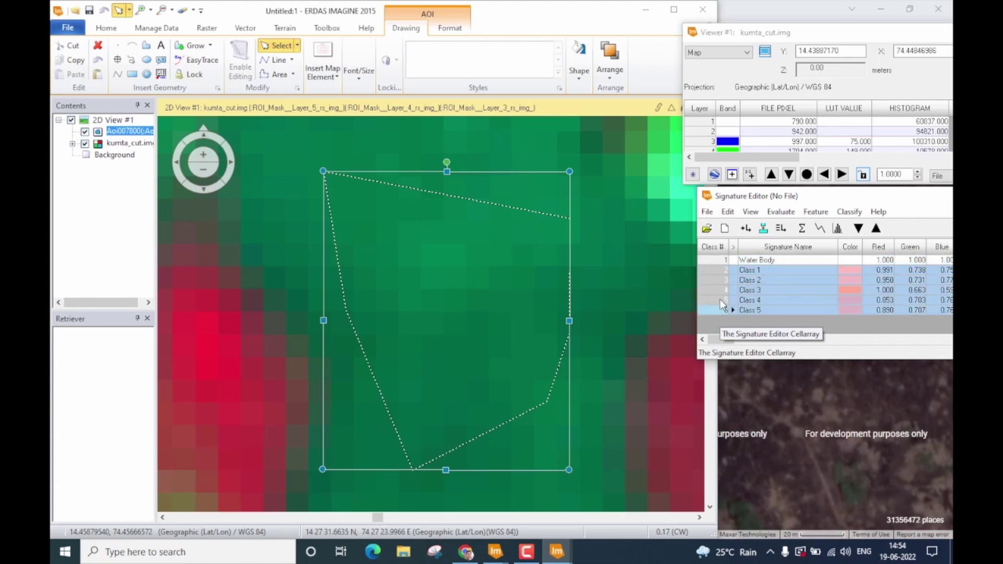
left_click(782, 230)
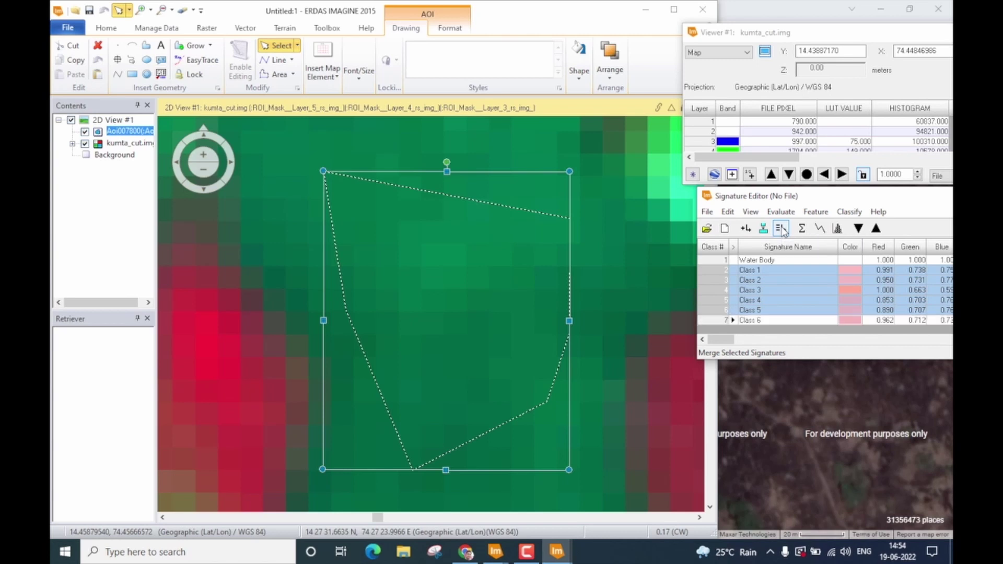
left_click(773, 322)
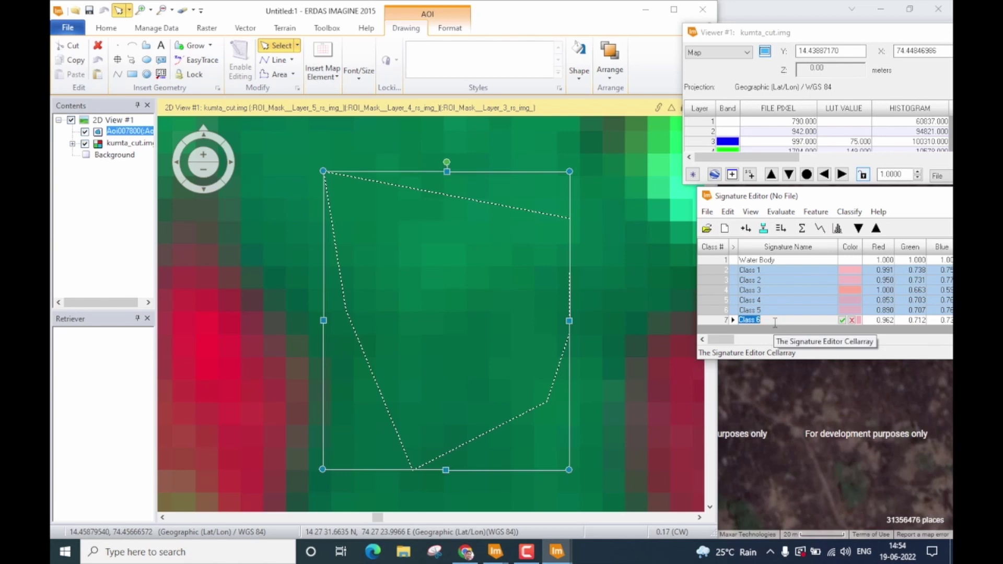
type("Barren Land")
key("Return")
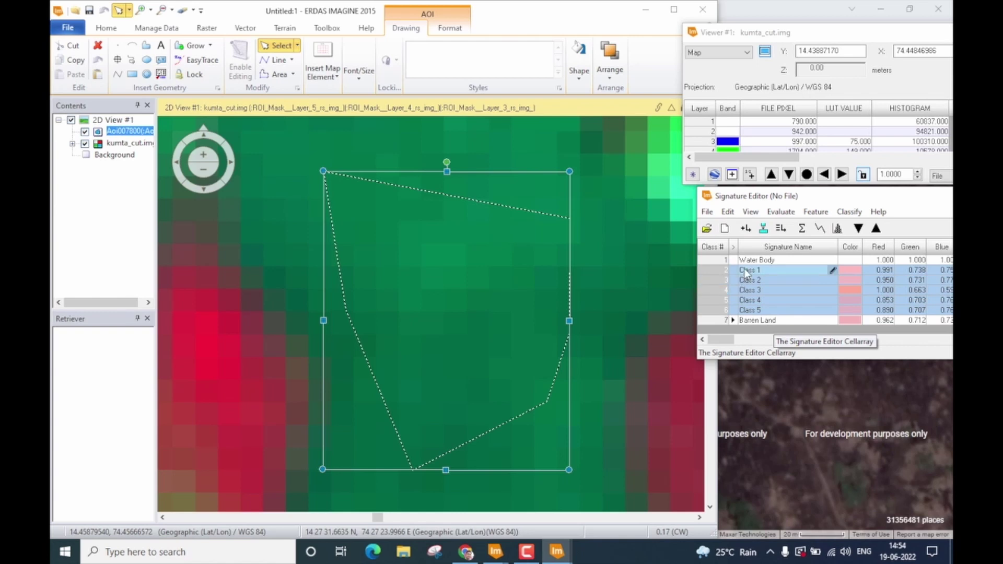
Step: Delete the source signatures Class 1 through Class 5 and move the Signature Editor so all its columns show
right_click(711, 282)
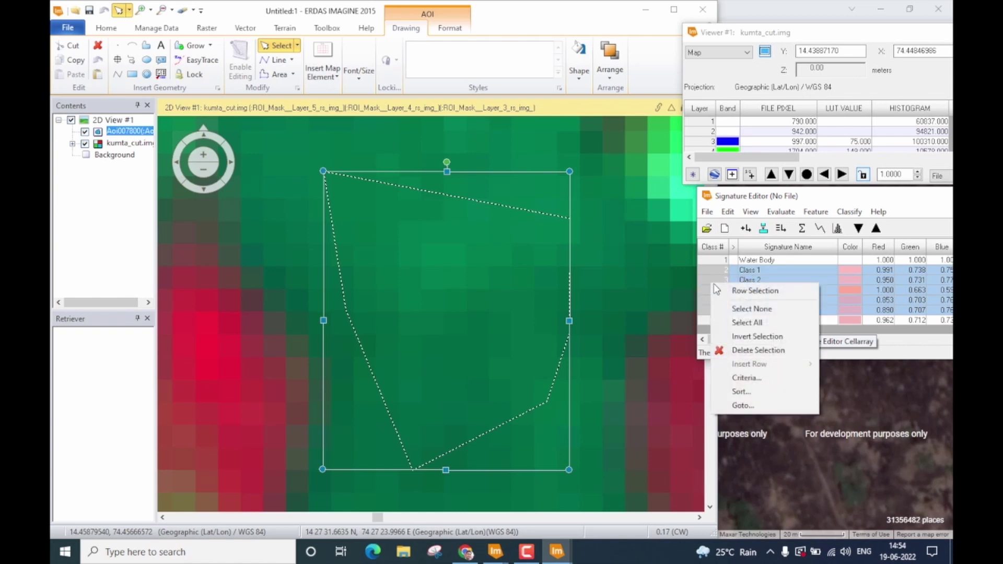
left_click(742, 350)
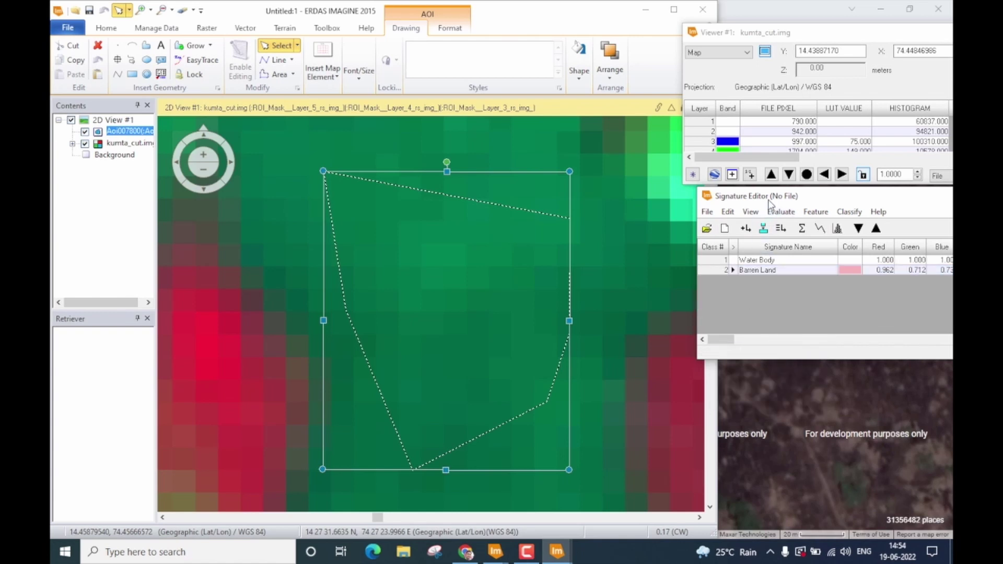
left_click_drag(771, 200, 586, 200)
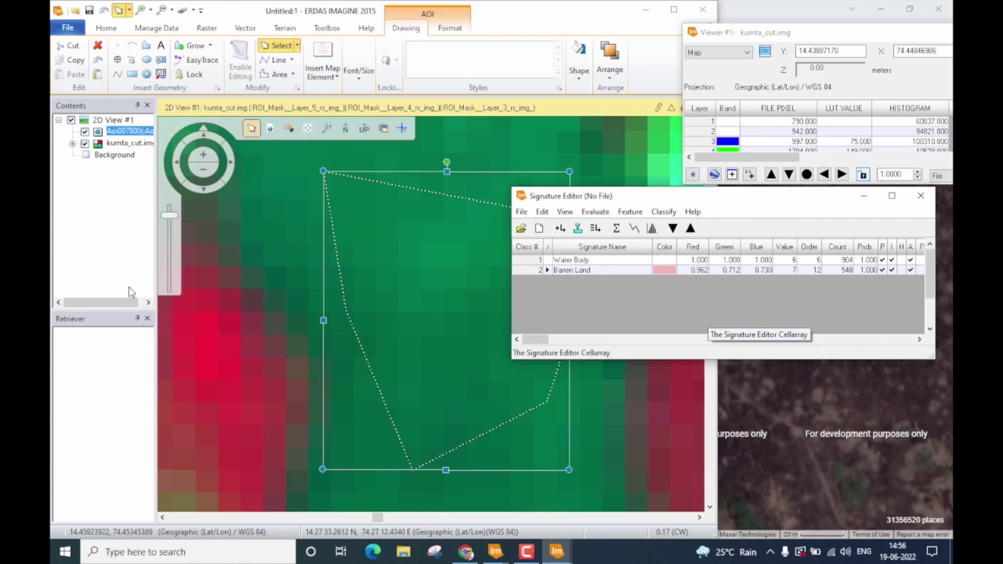
scroll(270, 369, "down", 4)
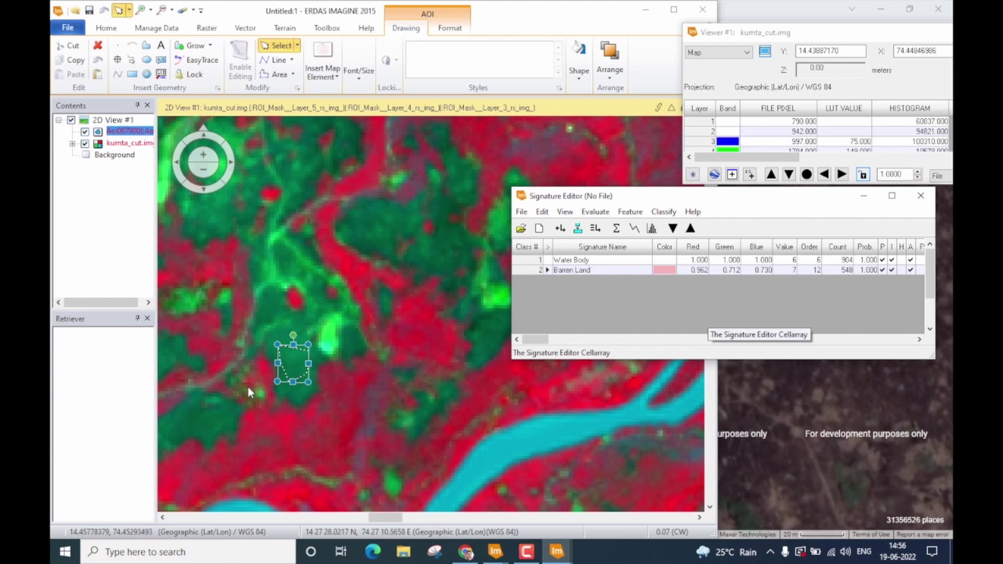
Step: Set the Water Body signature's color to Blue
left_click(567, 260)
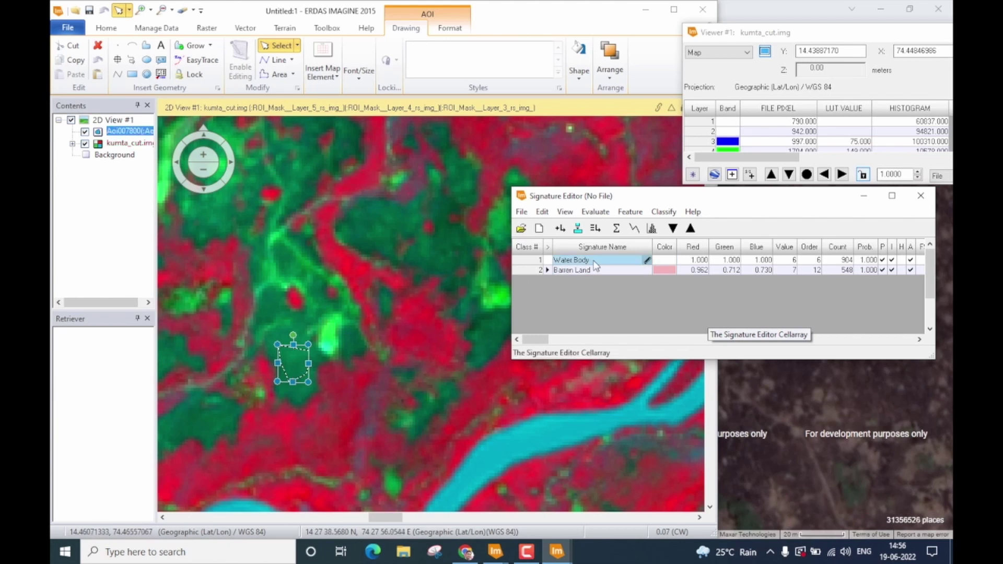
left_click(666, 261)
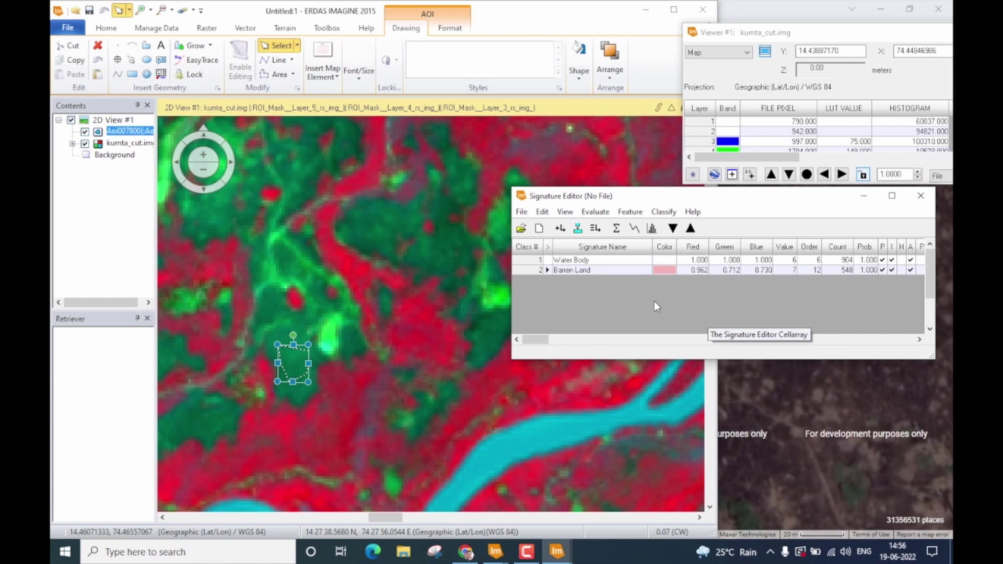
left_click(583, 263)
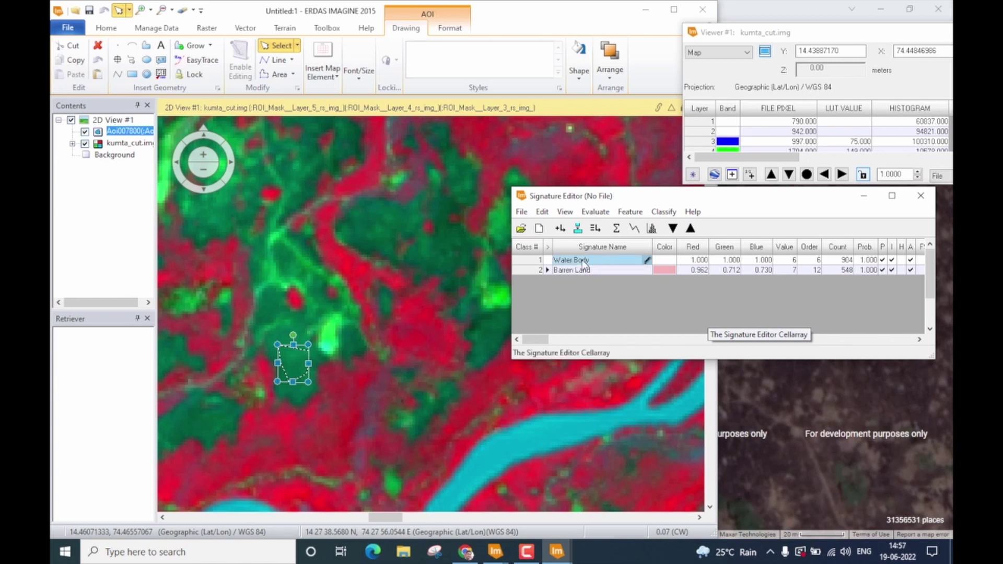
left_click(672, 260)
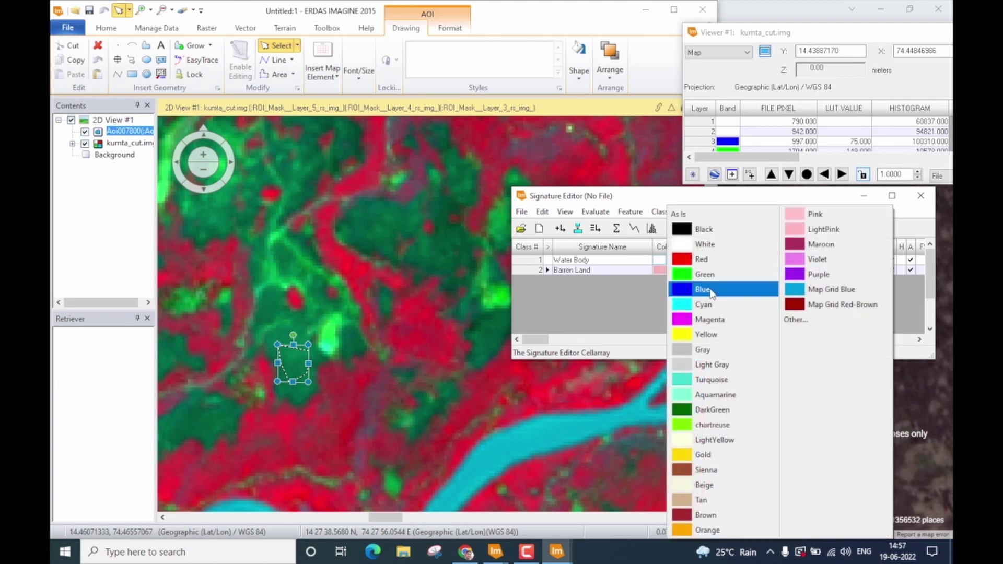
left_click(711, 290)
Step: Set the Barren Land signature's color to Map Grid Red-Brown
left_click(600, 272)
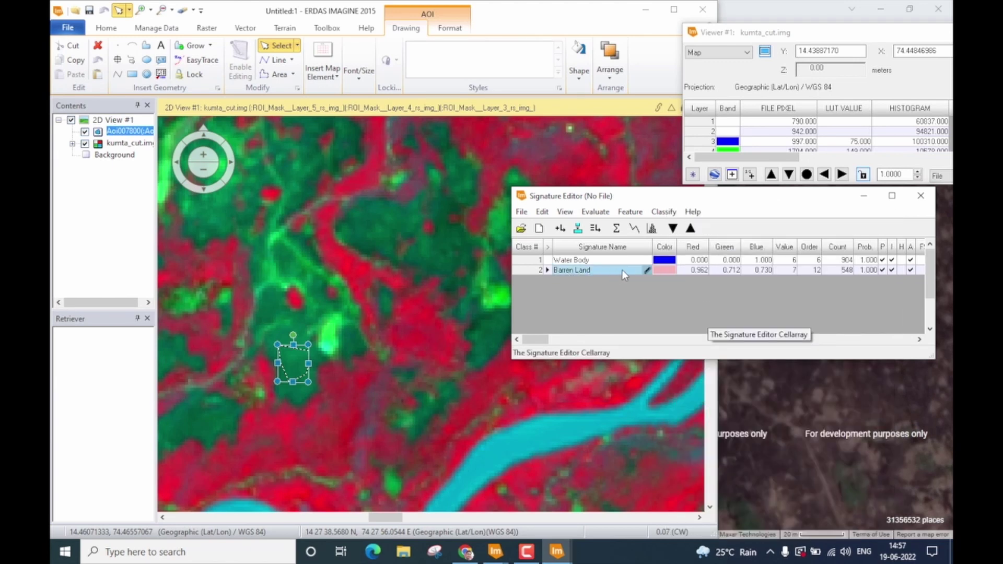
left_click(670, 272)
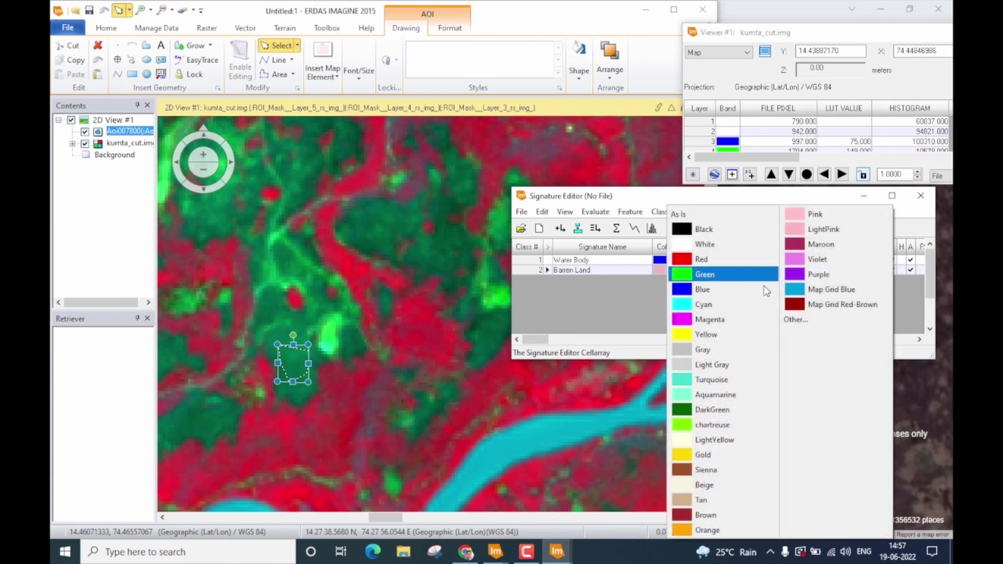
left_click(841, 306)
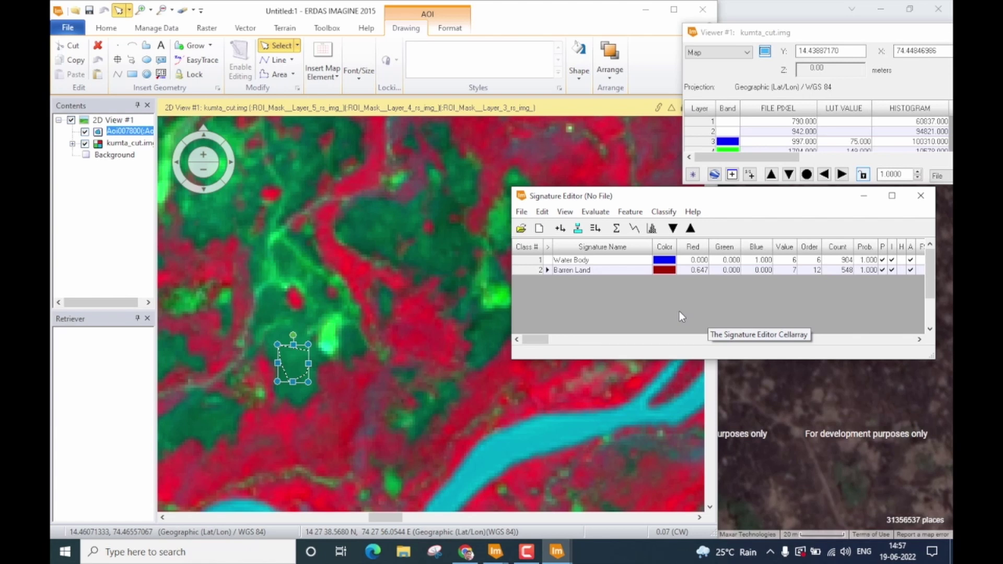
Step: Start saving the signature set and create a folder named SIgnature inside the Kumta Cut folder under Research
left_click(521, 212)
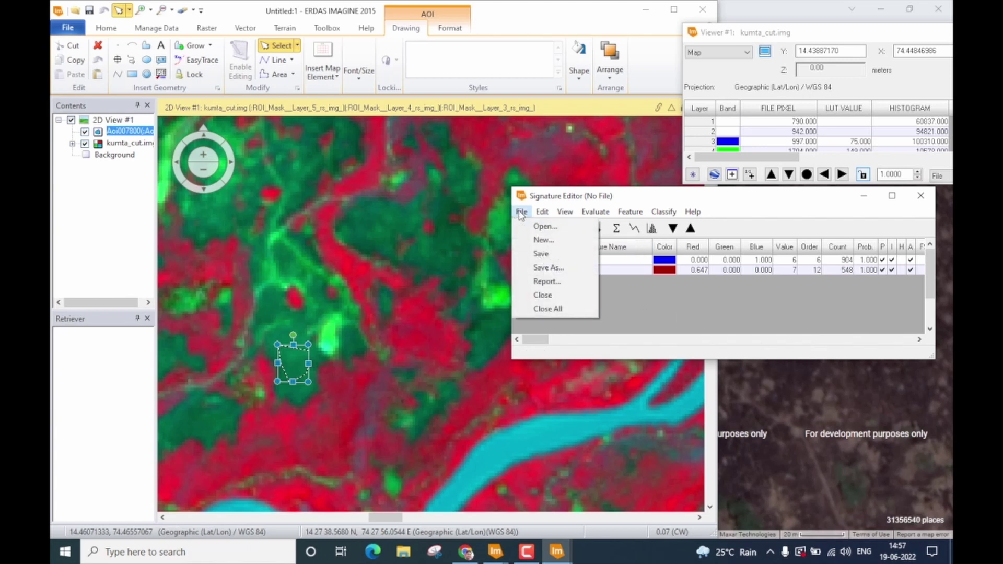
left_click(563, 256)
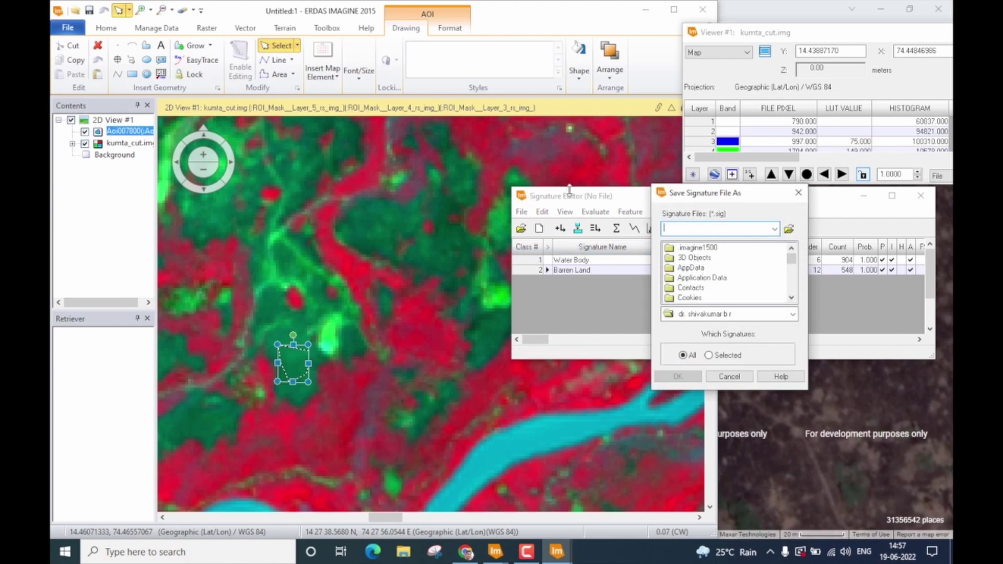
left_click(789, 231)
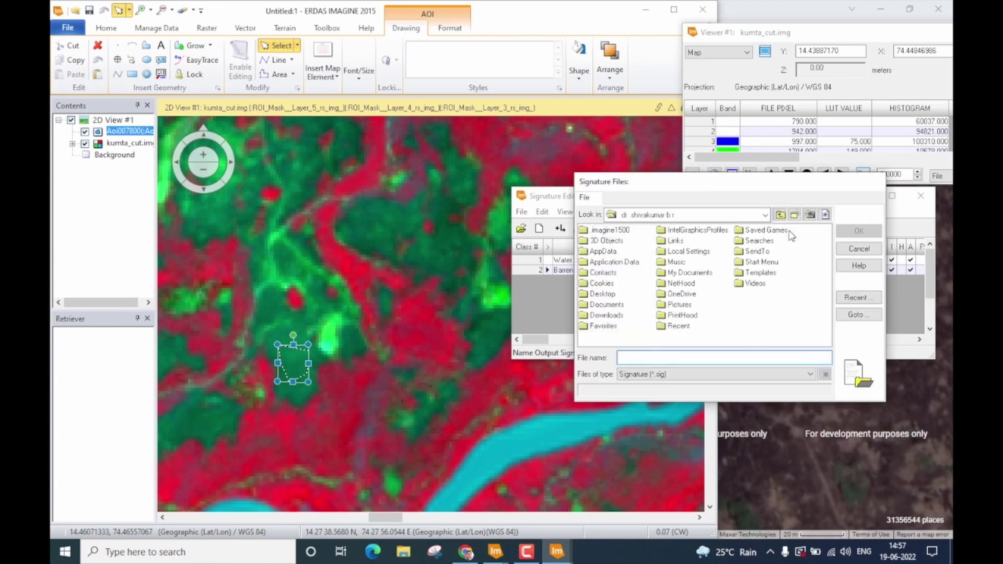
left_click(764, 218)
left_click(717, 252)
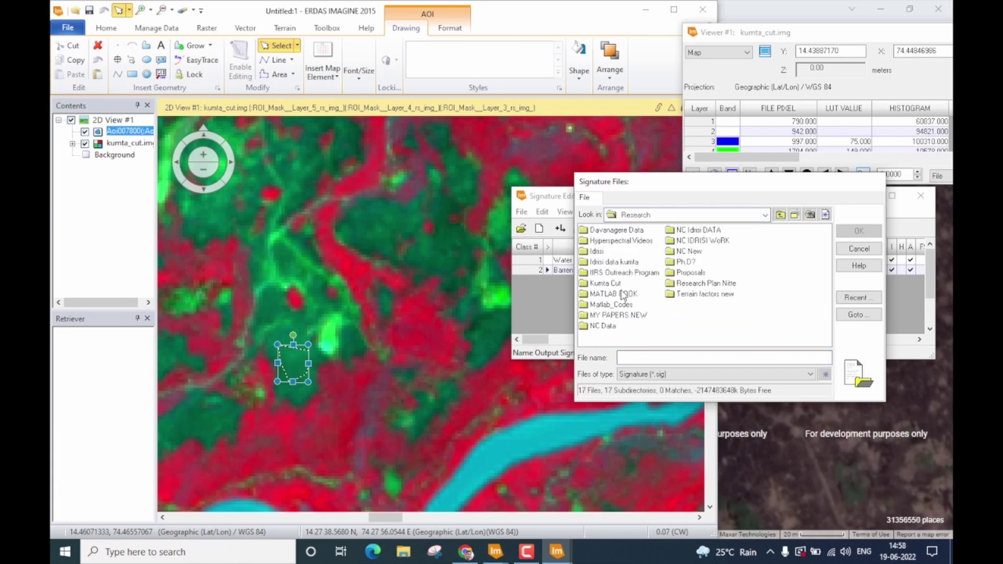
double_click(605, 283)
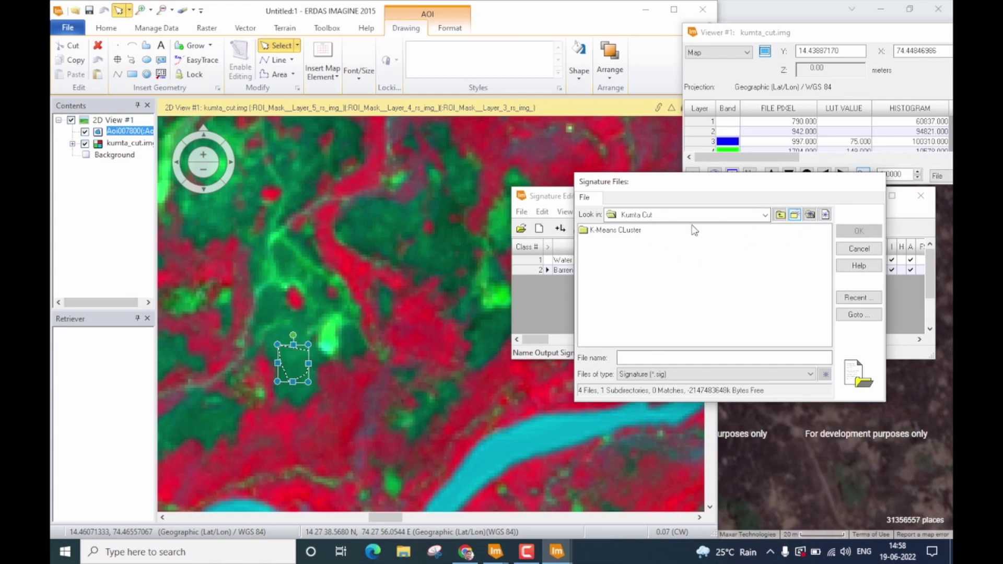
left_click(795, 215)
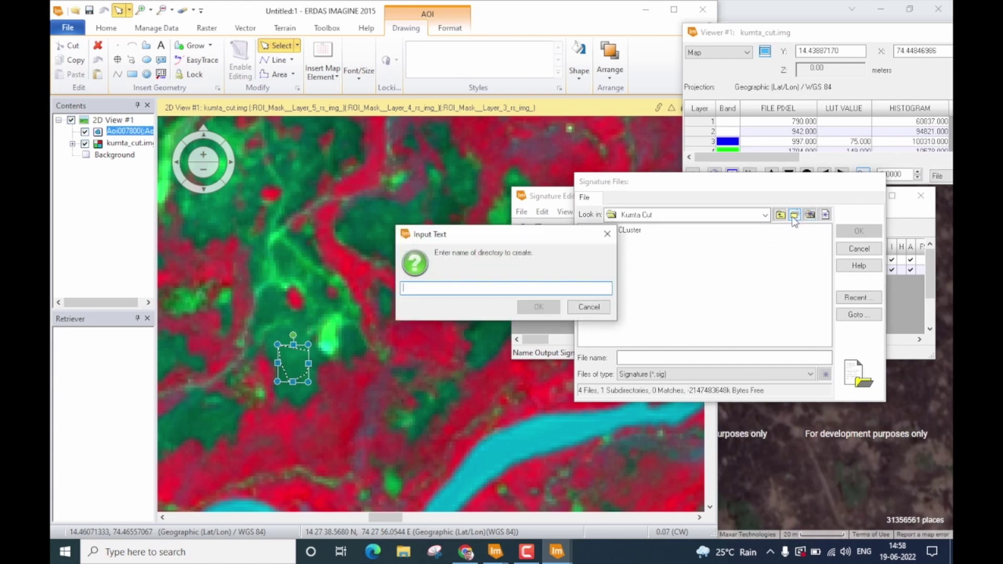
type("Signature")
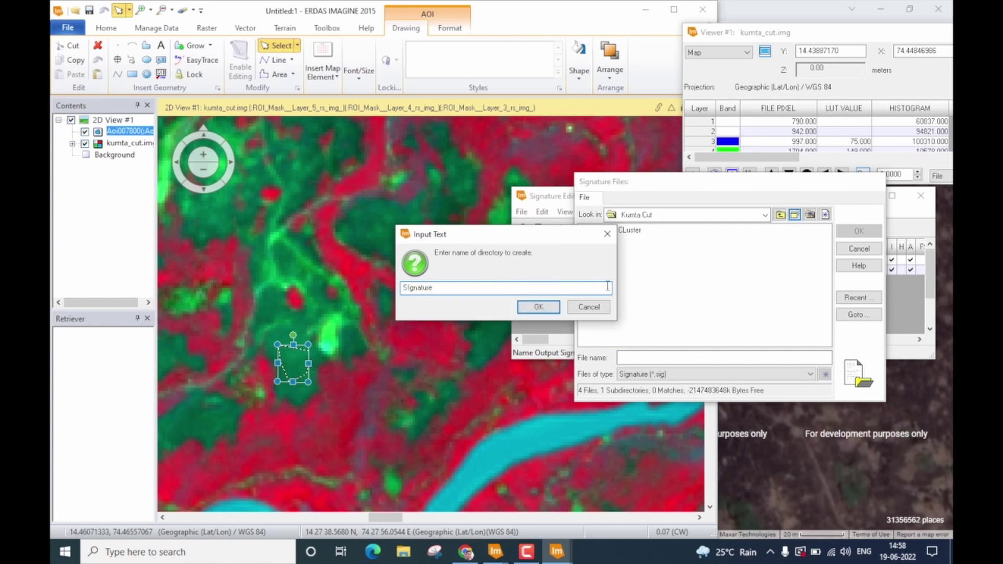
key("Return")
Step: Name the signature file Kumta_Signture and save it in the new folder
left_click(649, 358)
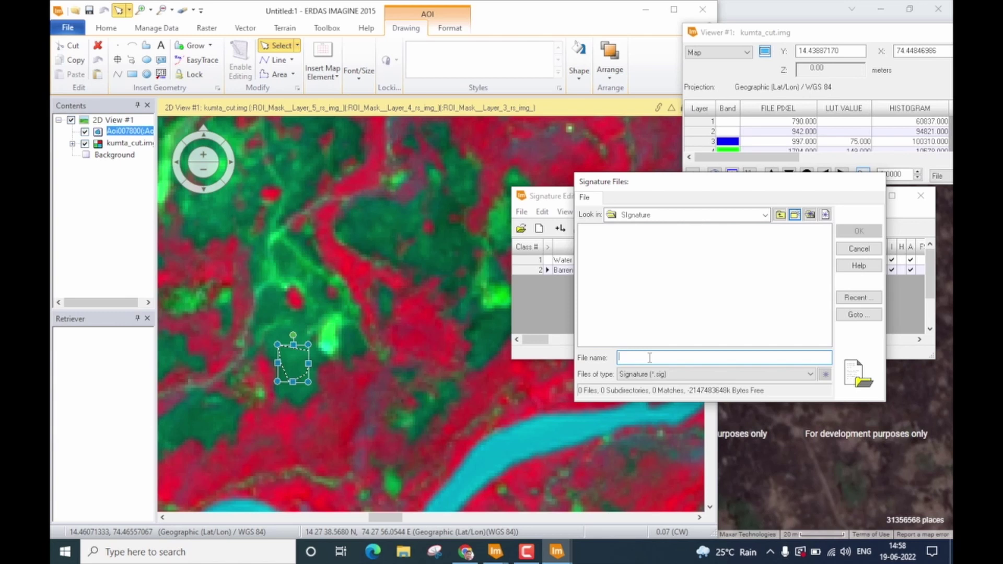
type("Kumta_")
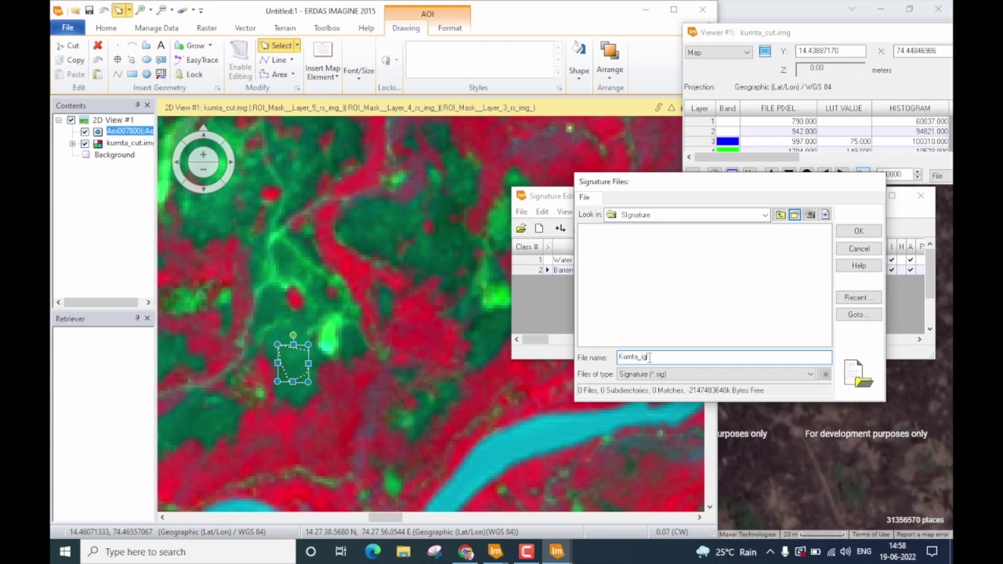
type("Signture")
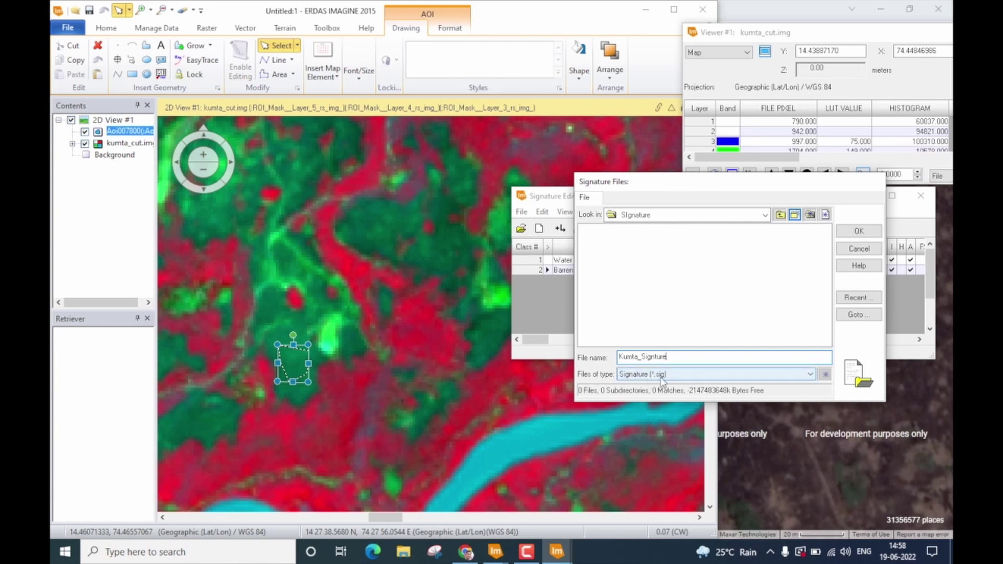
left_click(859, 231)
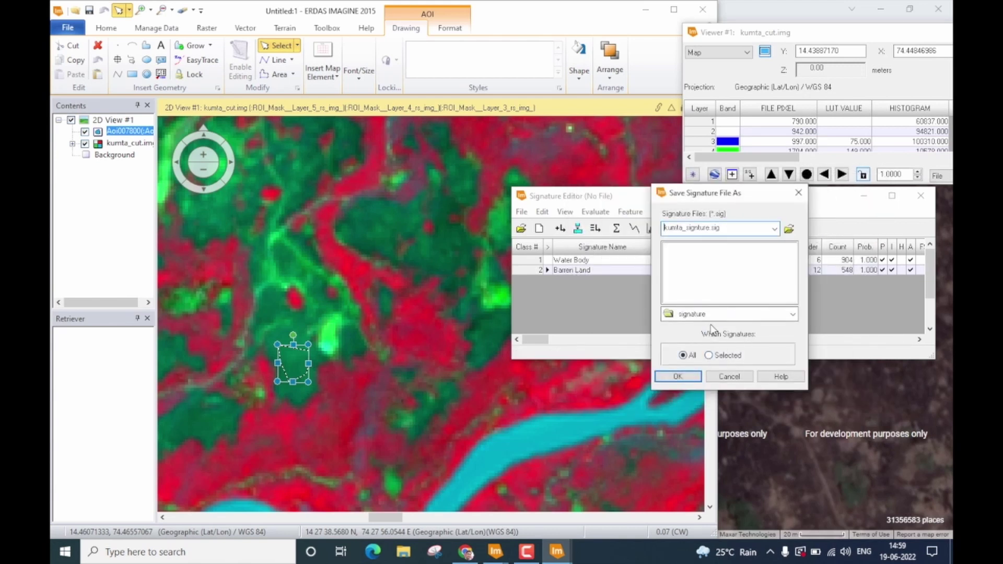
left_click(552, 269)
left_click(731, 357)
left_click(689, 378)
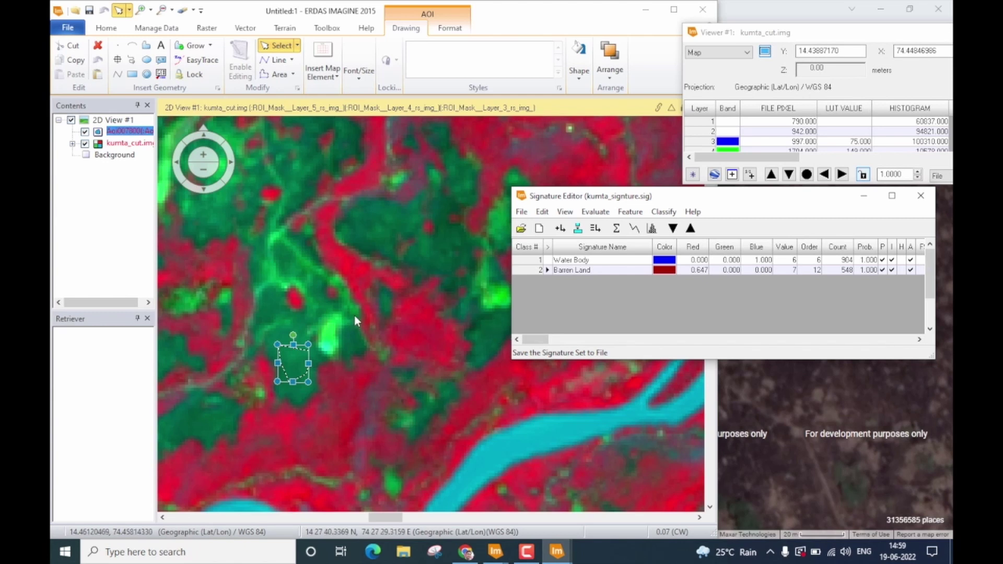
Step: Close the Signature Editor
scroll(355, 315, "down", 5)
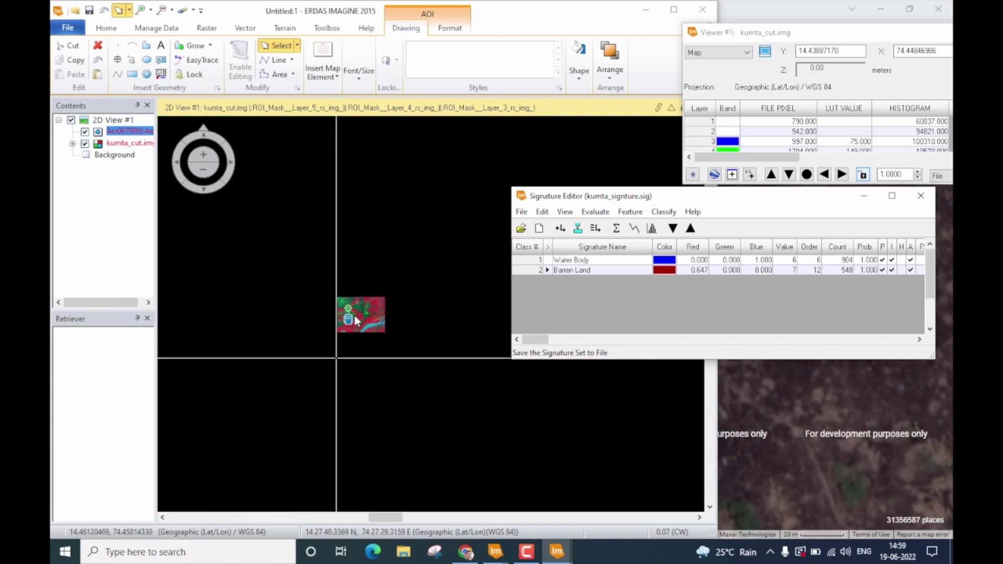
scroll(355, 315, "up", 5)
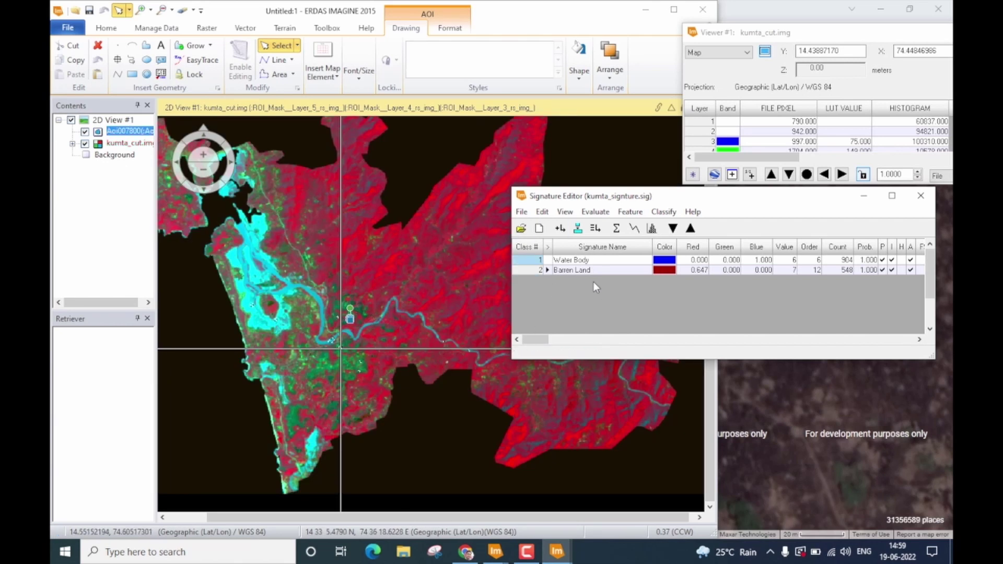
left_click(545, 271)
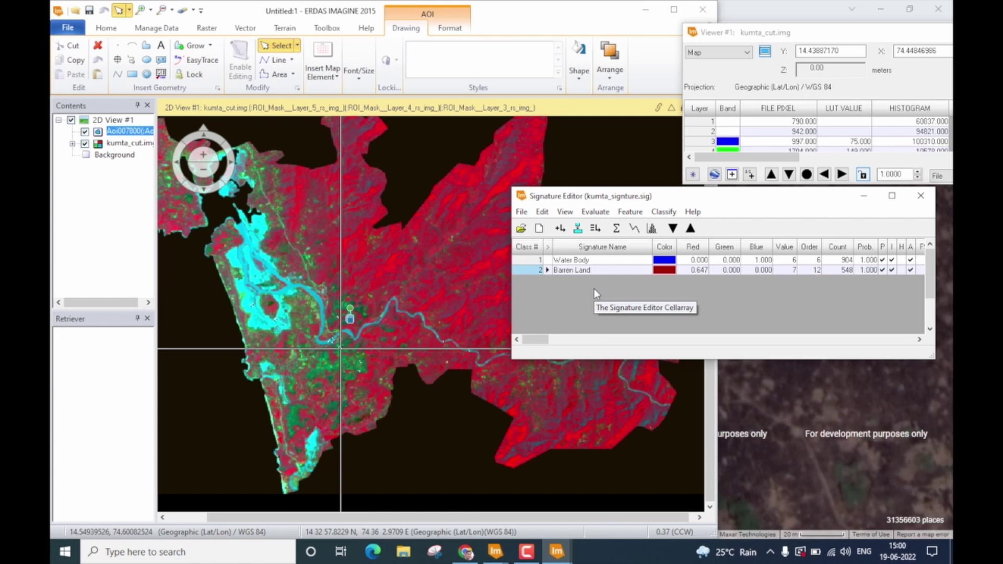
left_click(594, 288)
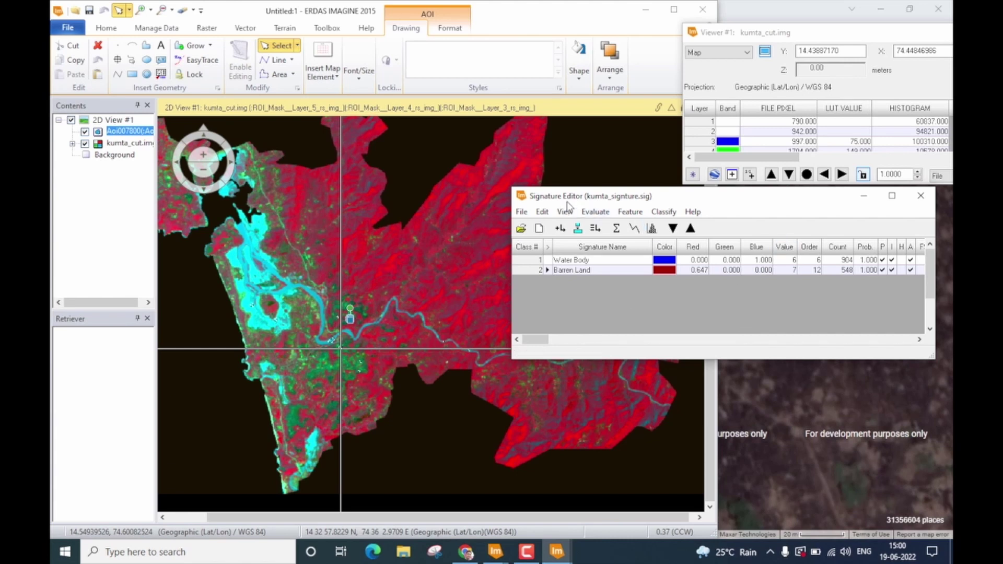
left_click(921, 196)
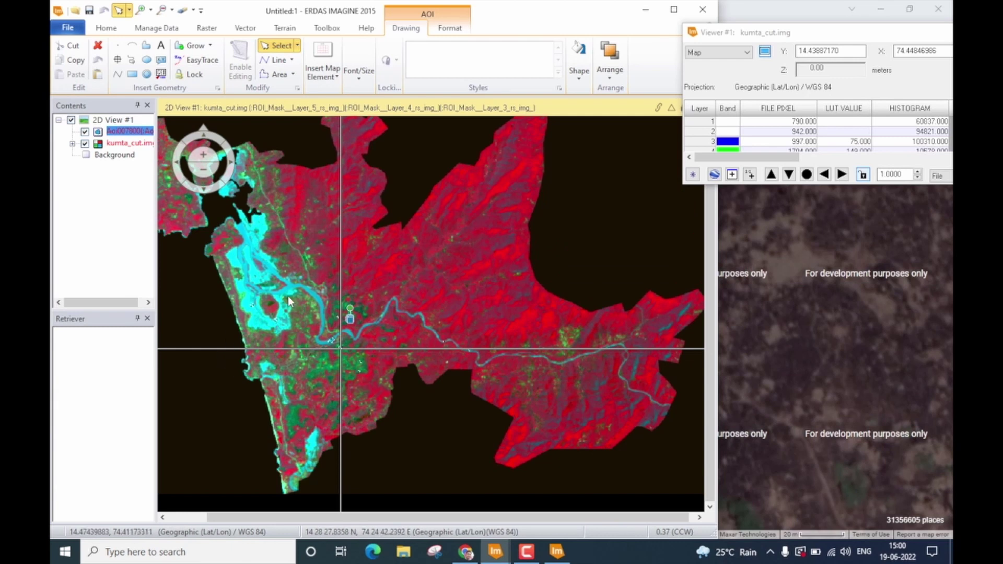
Step: Make the kumta_cut.img raster layer active, maximize the main window and fit the image to the frame
left_click(291, 345)
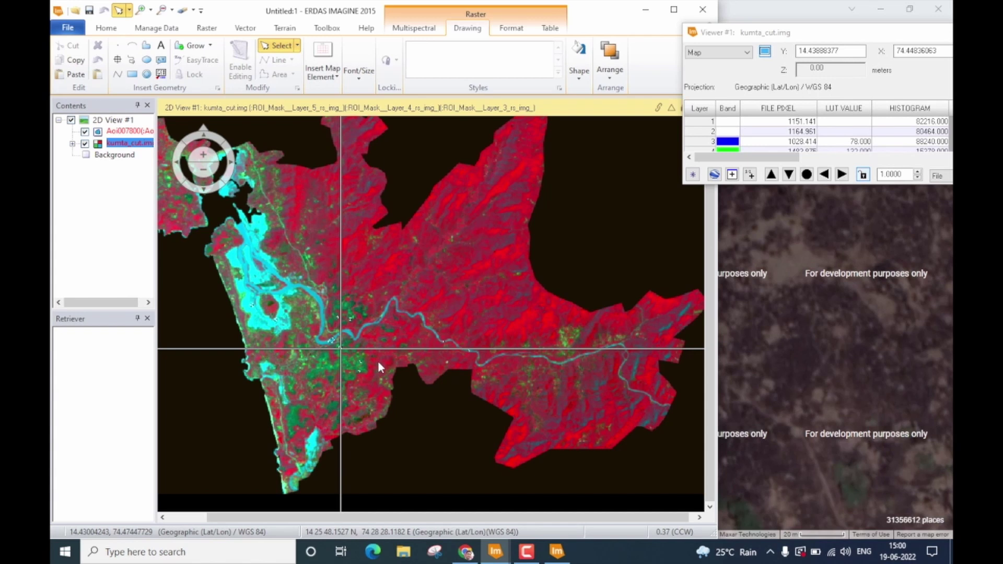
left_click(674, 9)
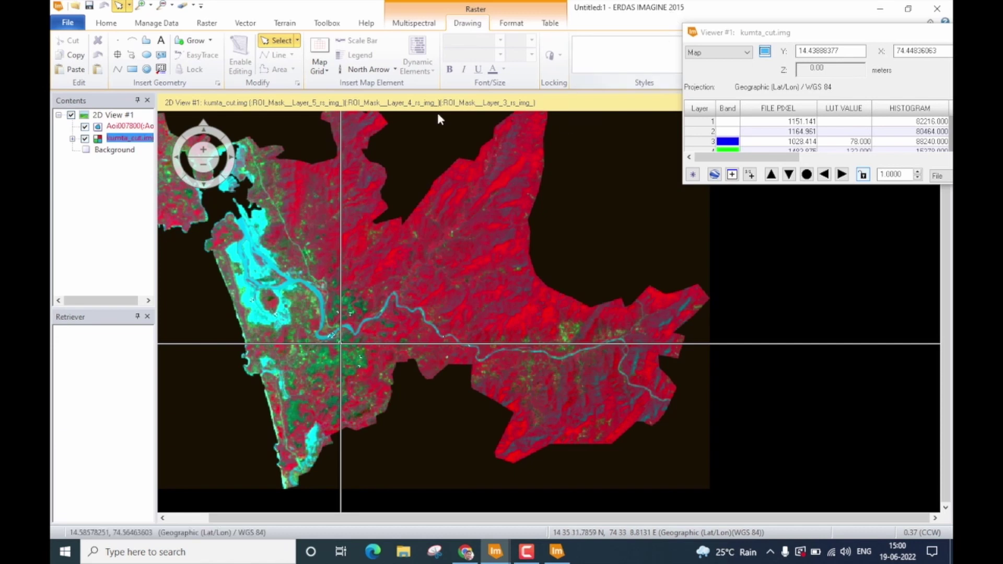
right_click(422, 181)
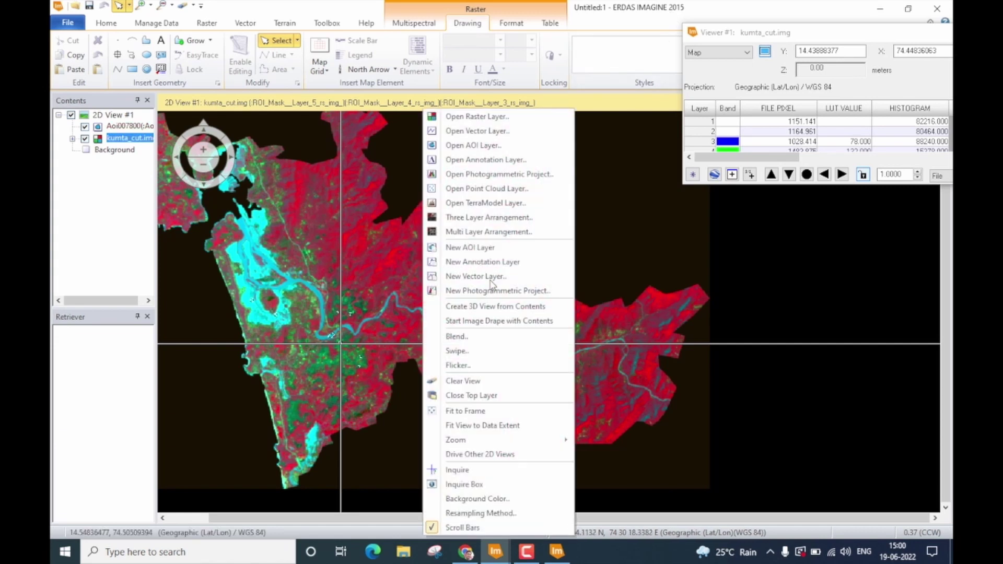
left_click(510, 411)
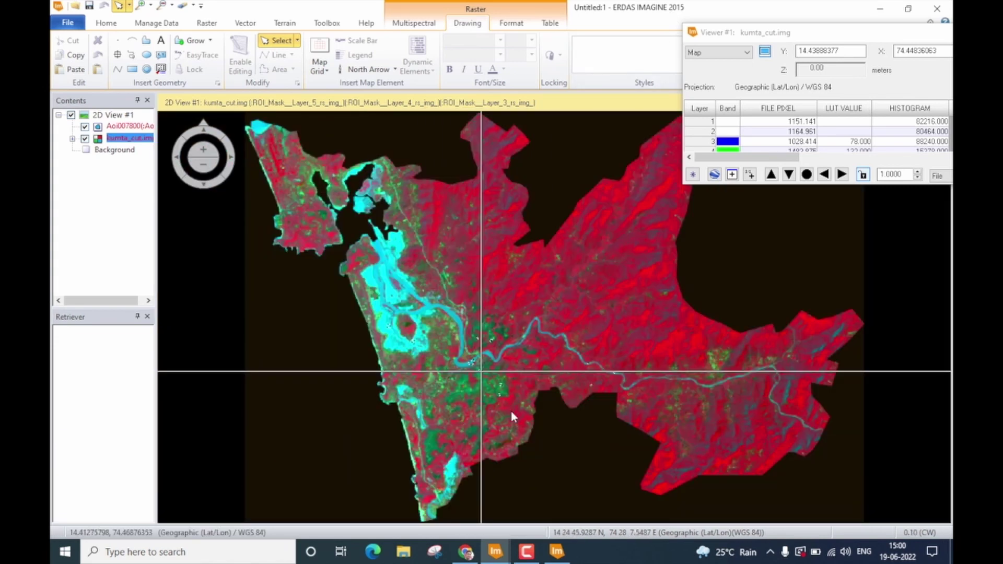